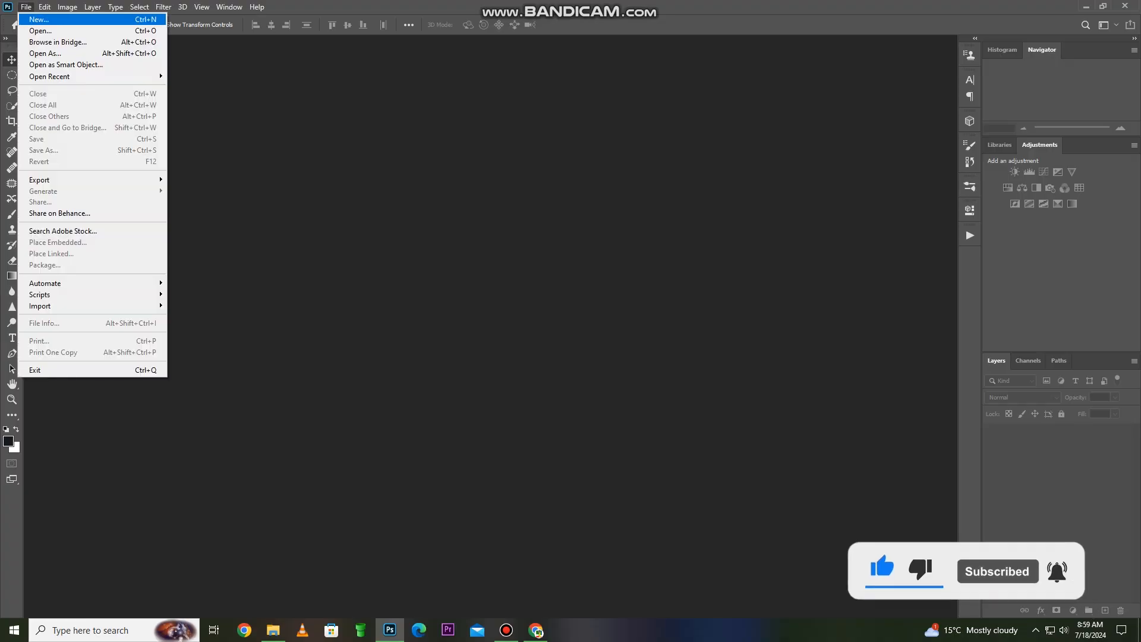
Start a new document and set its width to 4000 pixels and its height to 5000 pixels.
key(Return)
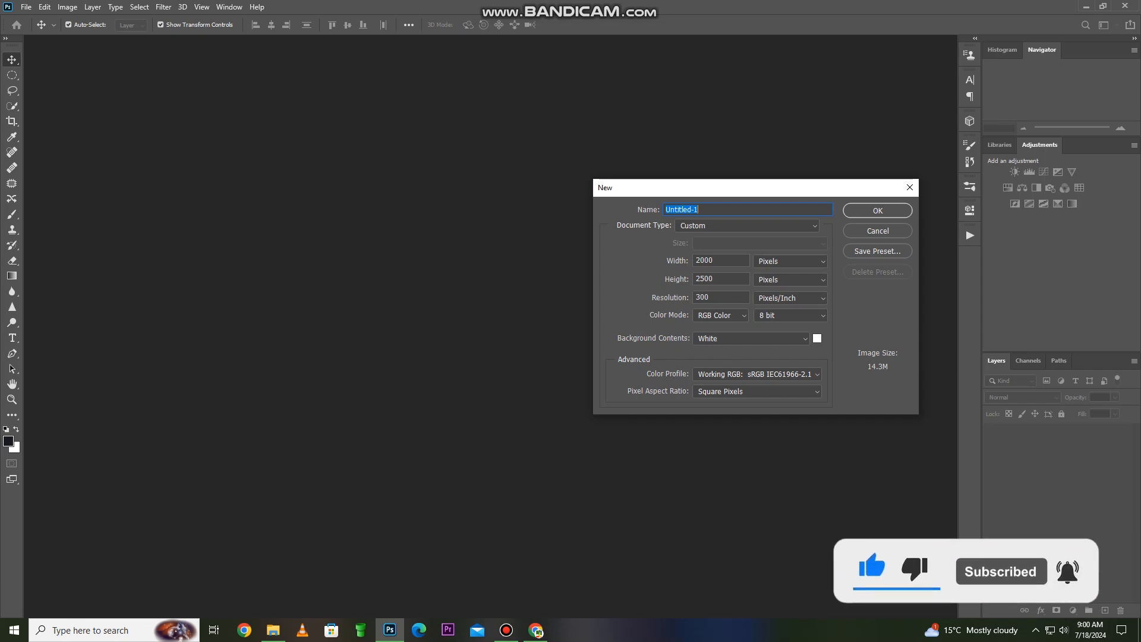
click(696, 261)
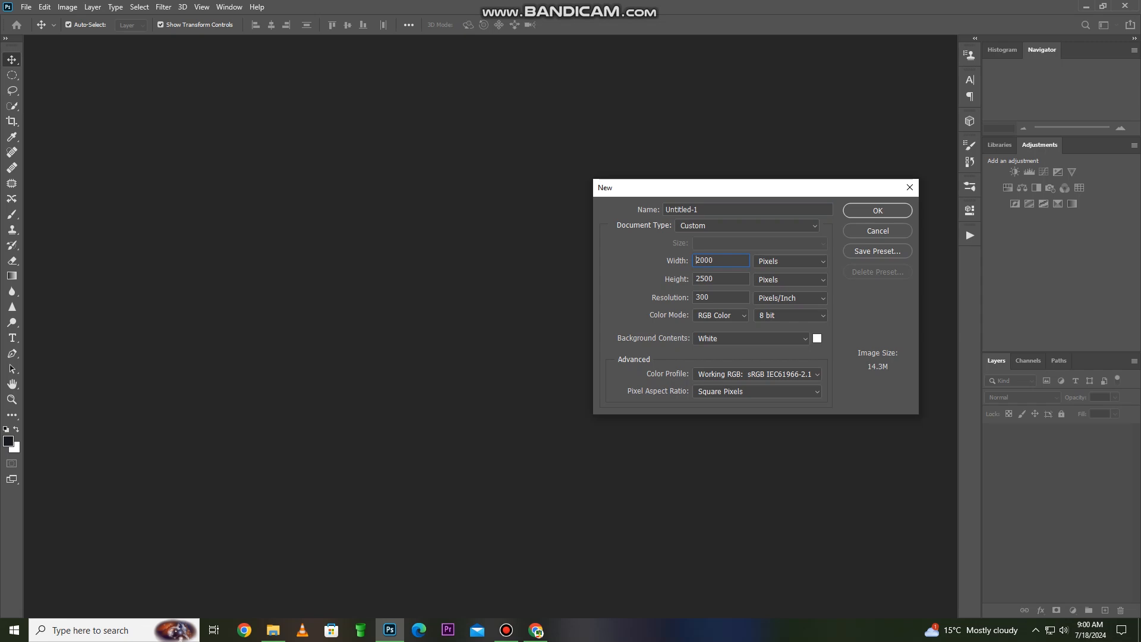
key(BackSpace)
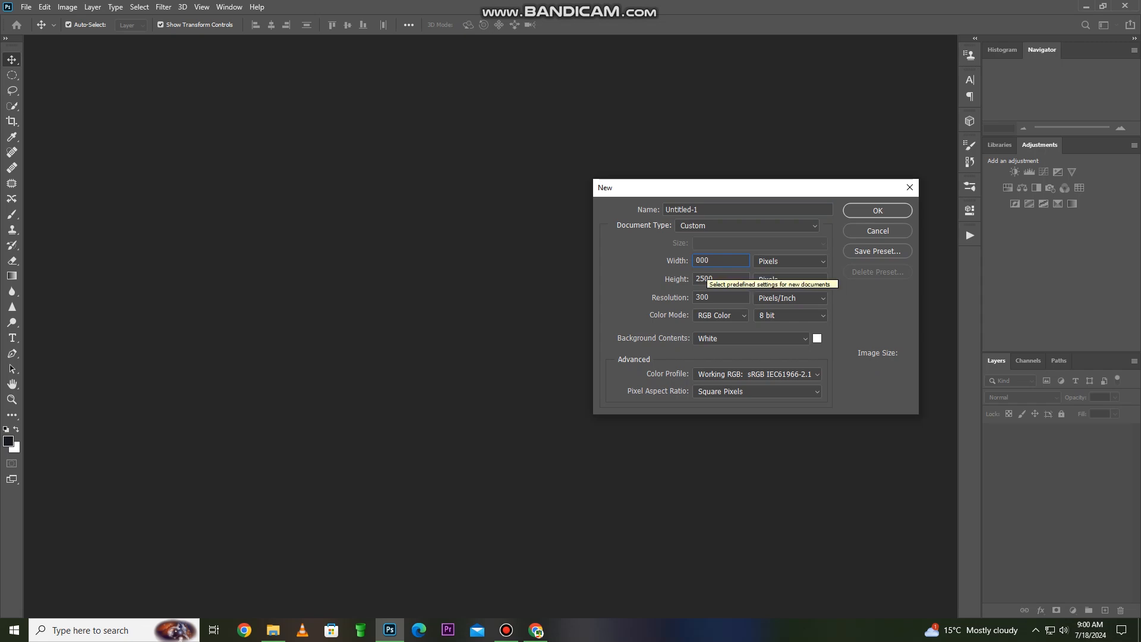
text(4)
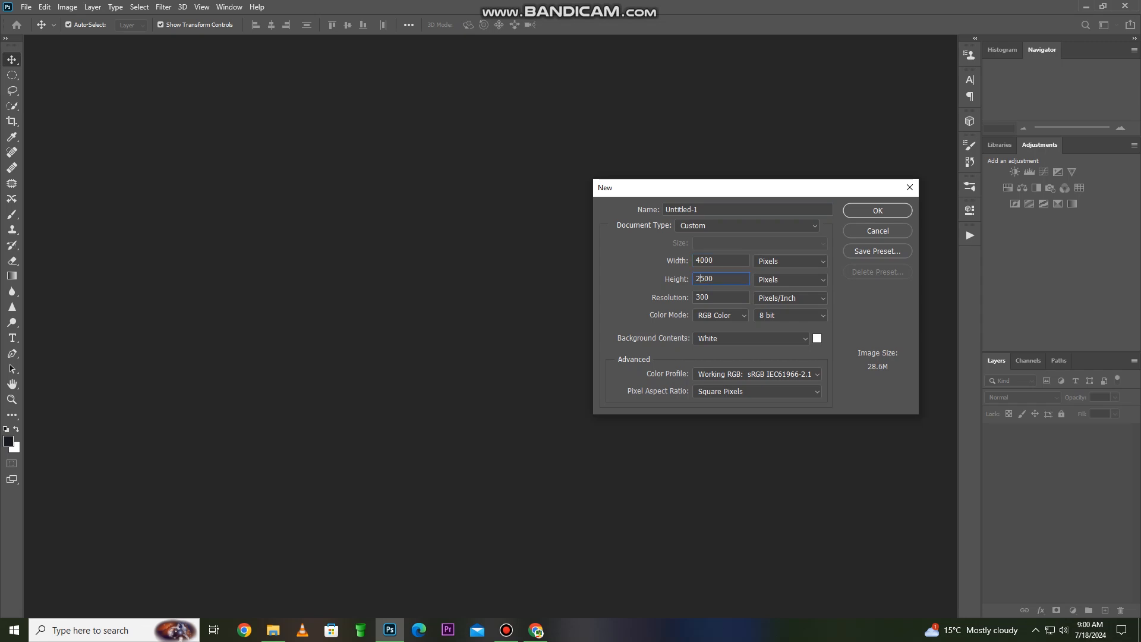
key(BackSpace)
text(0)
key(Return)
click(790, 262)
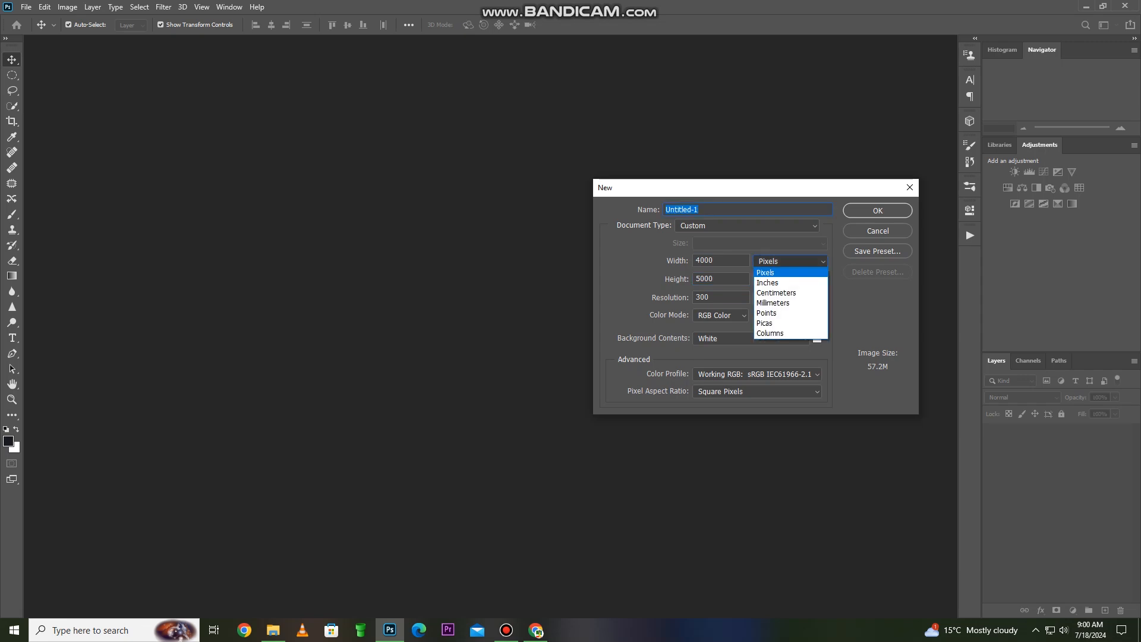
key(Up)
key(Up)
key(Up)
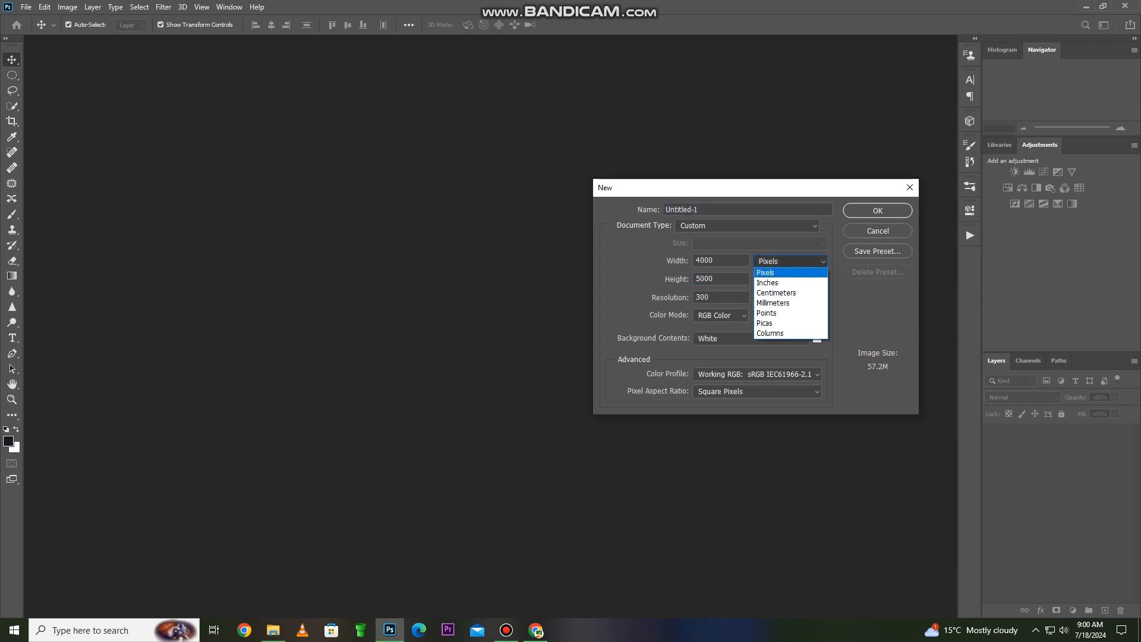
key(Return)
click(747, 226)
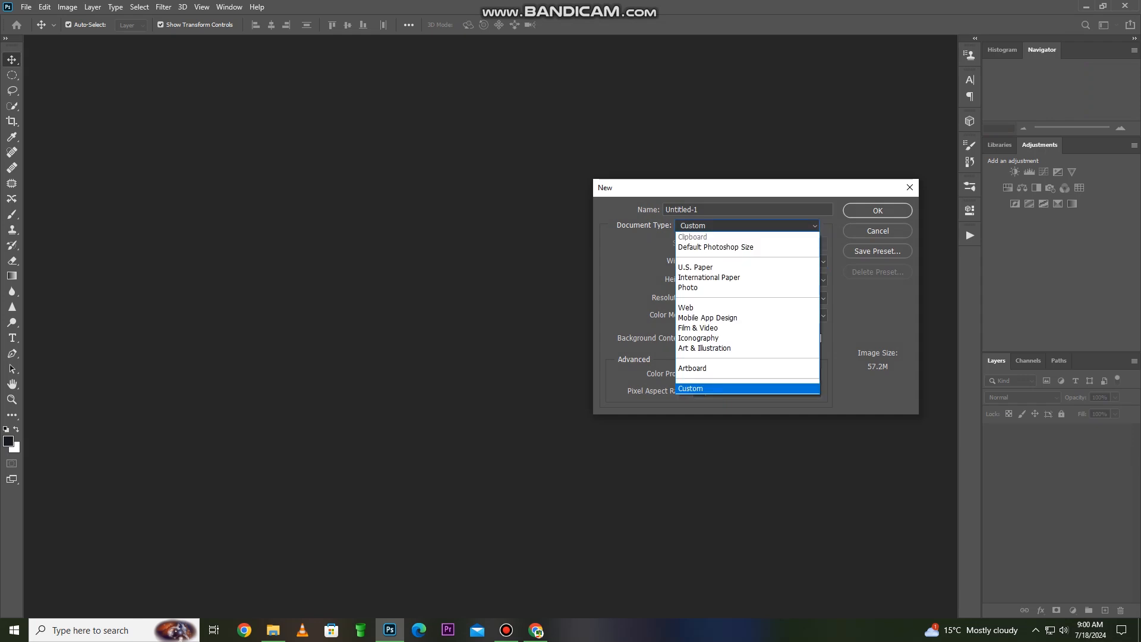
click(748, 226)
Name the new document "Poster 1".
drag(701, 210, 665, 210)
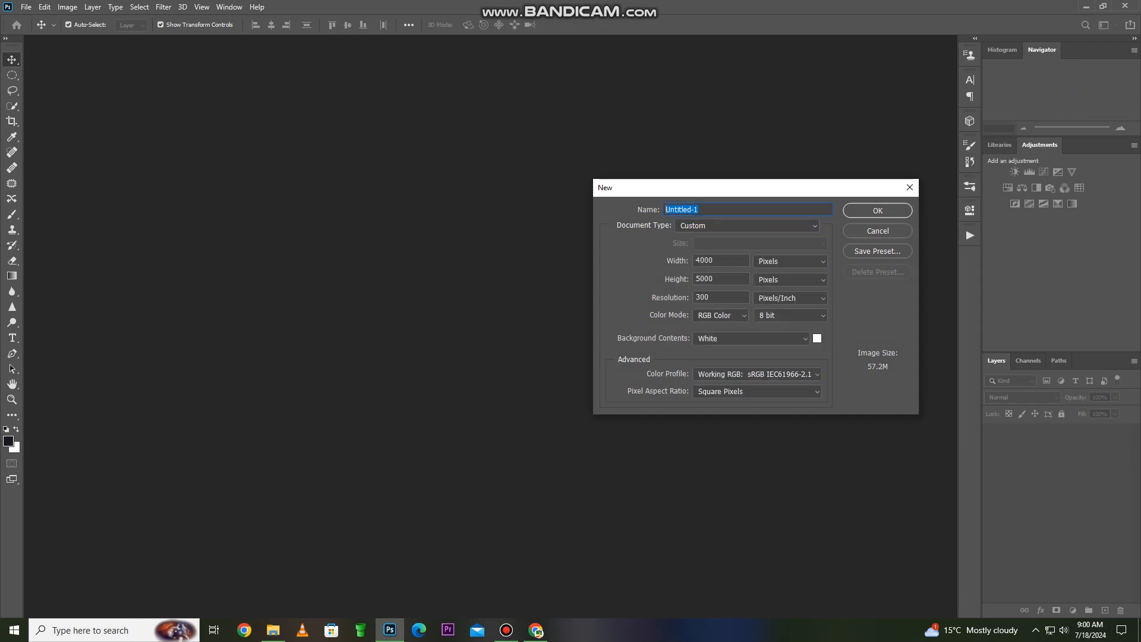
text(Poster 1)
click(748, 226)
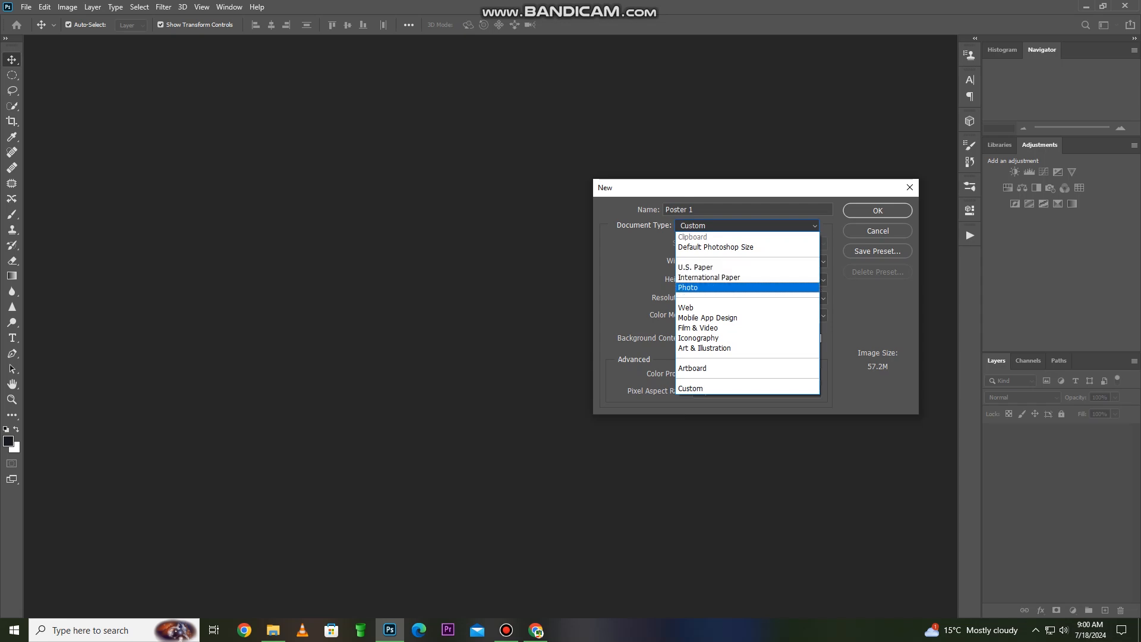
key(Escape)
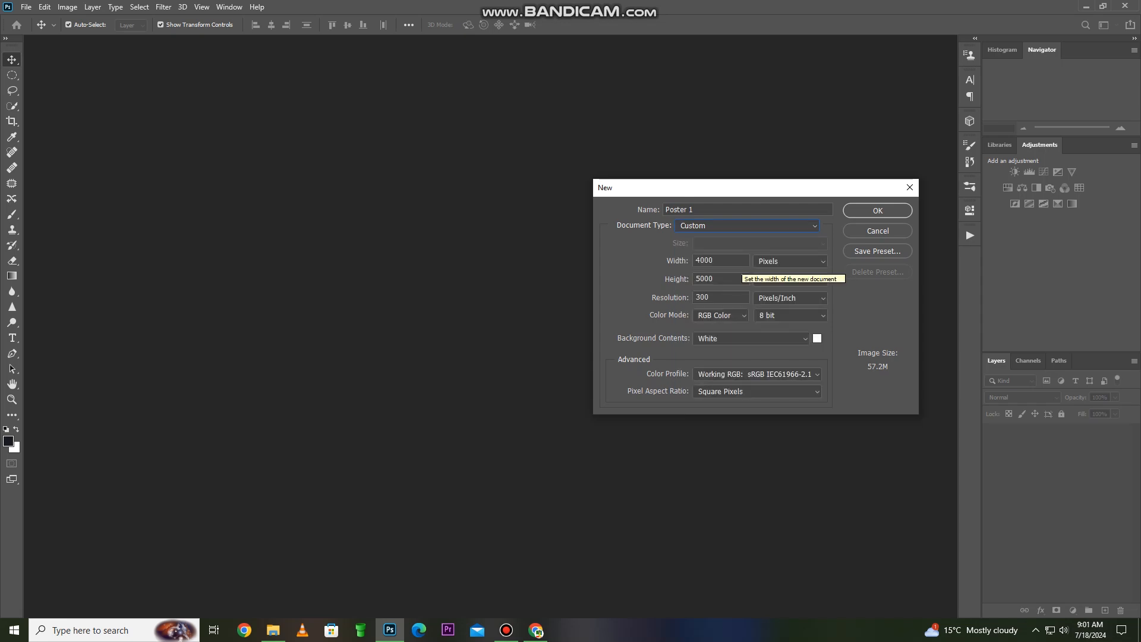
Switch the new document's type to the Film & Video preset.
click(735, 227)
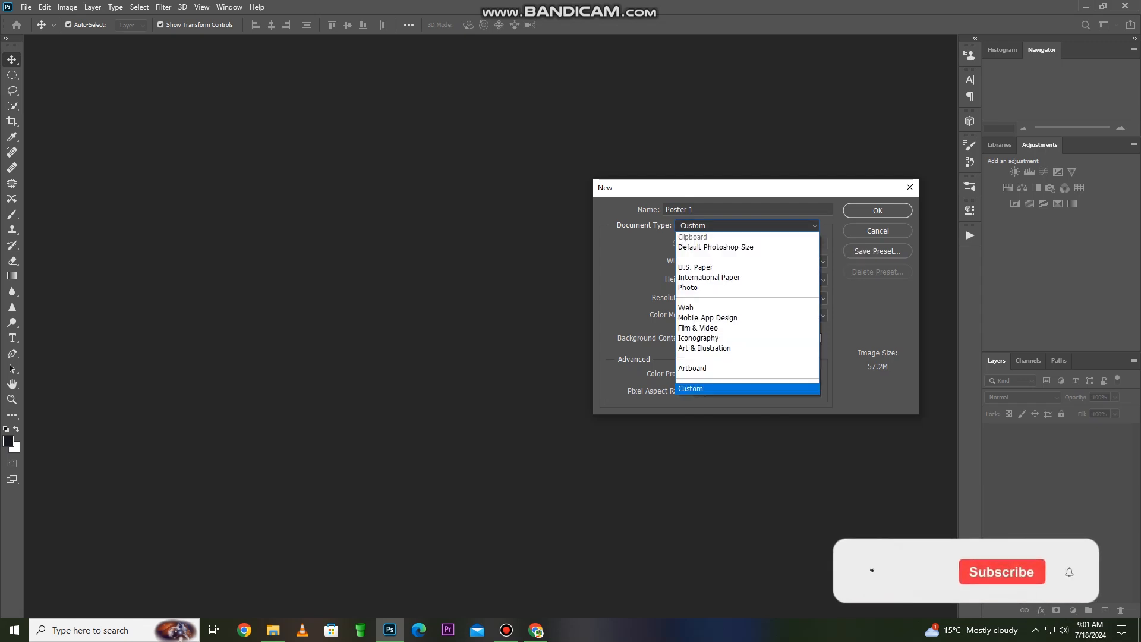
key(Down)
key(Down)
key(Return)
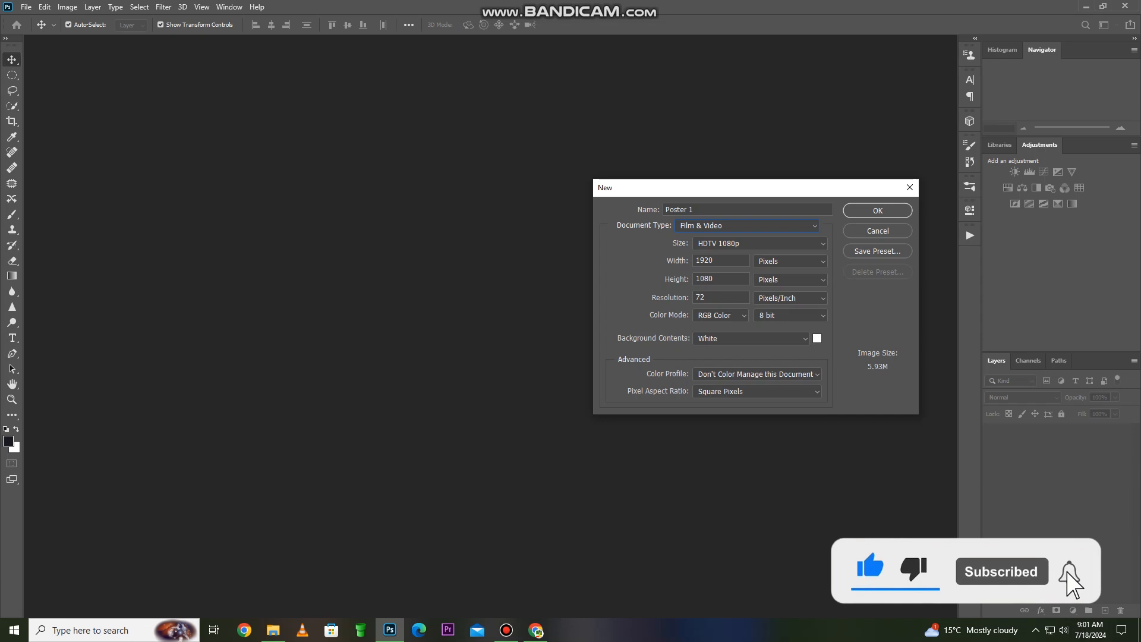
Return the new document's type to Custom.
click(747, 225)
key(Down)
key(Down)
key(Down)
key(Down)
key(Down)
key(Down)
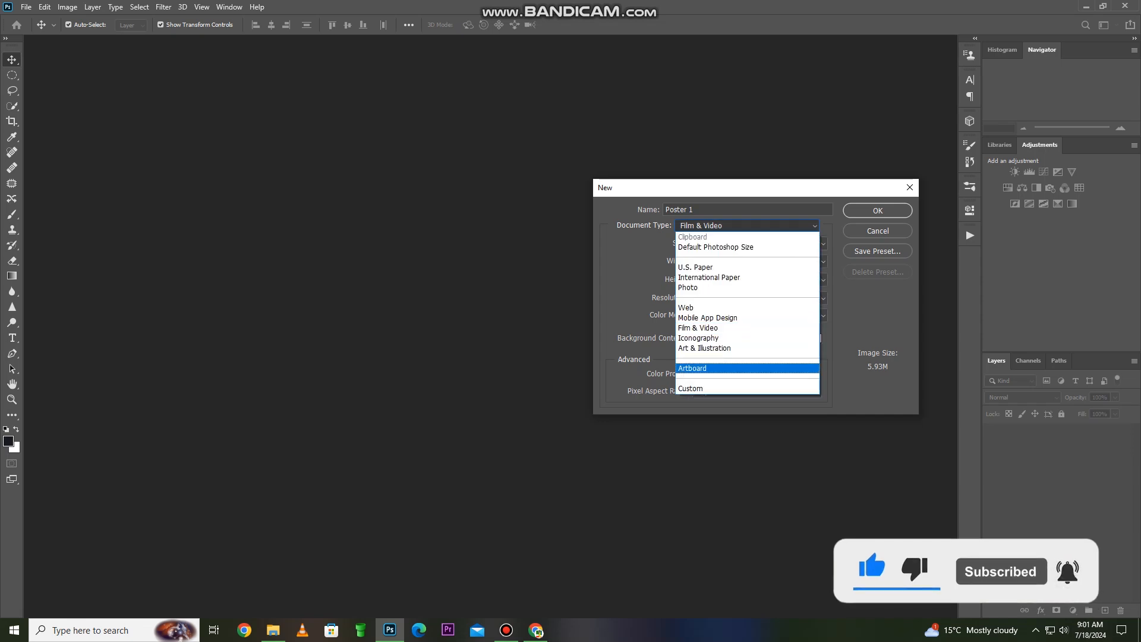
key(Down)
key(Return)
Create the document at 4000 × 5000 pixels and 150 pixels/inch, and swap the foreground and background colours.
drag(714, 278, 694, 278)
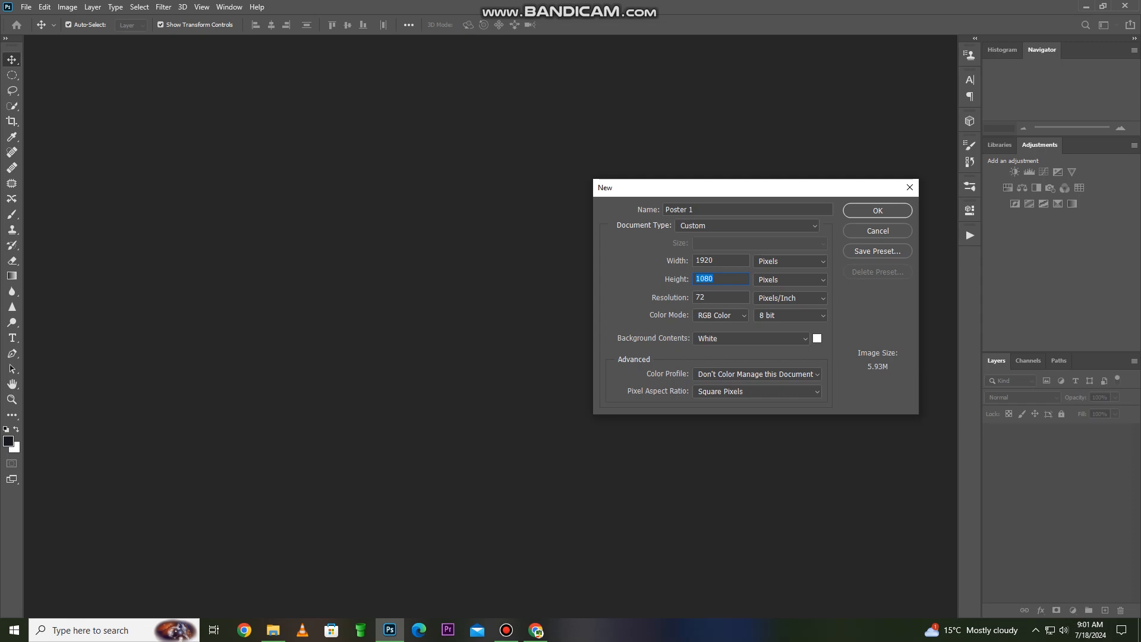
text(5000)
drag(716, 260, 700, 260)
text(400)
drag(713, 297, 695, 297)
text(150)
key(Return)
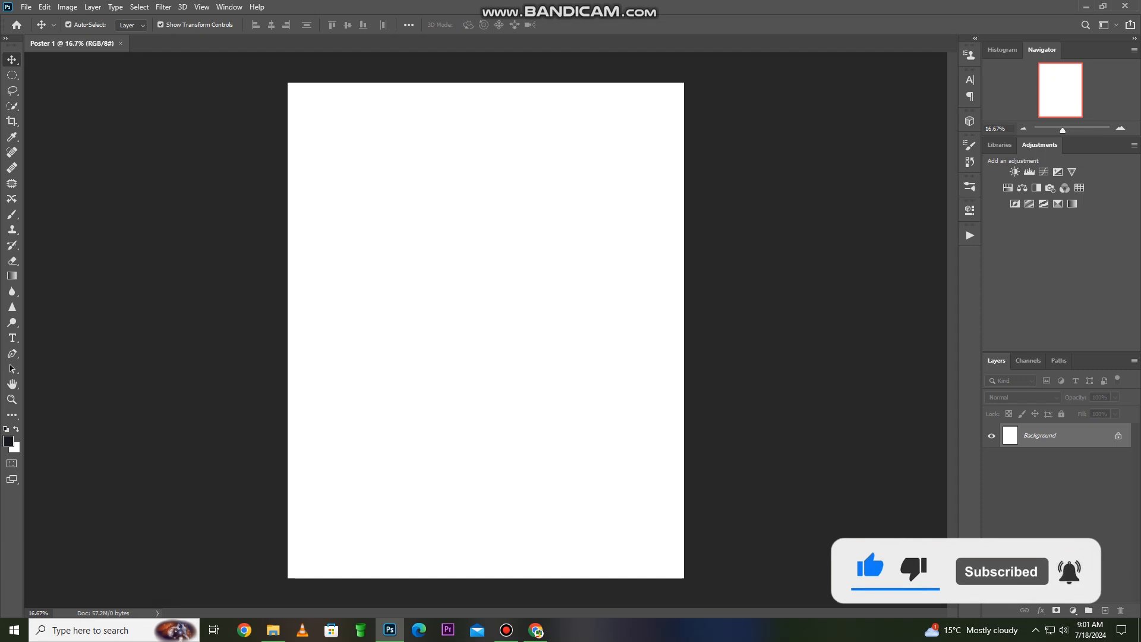
key(x)
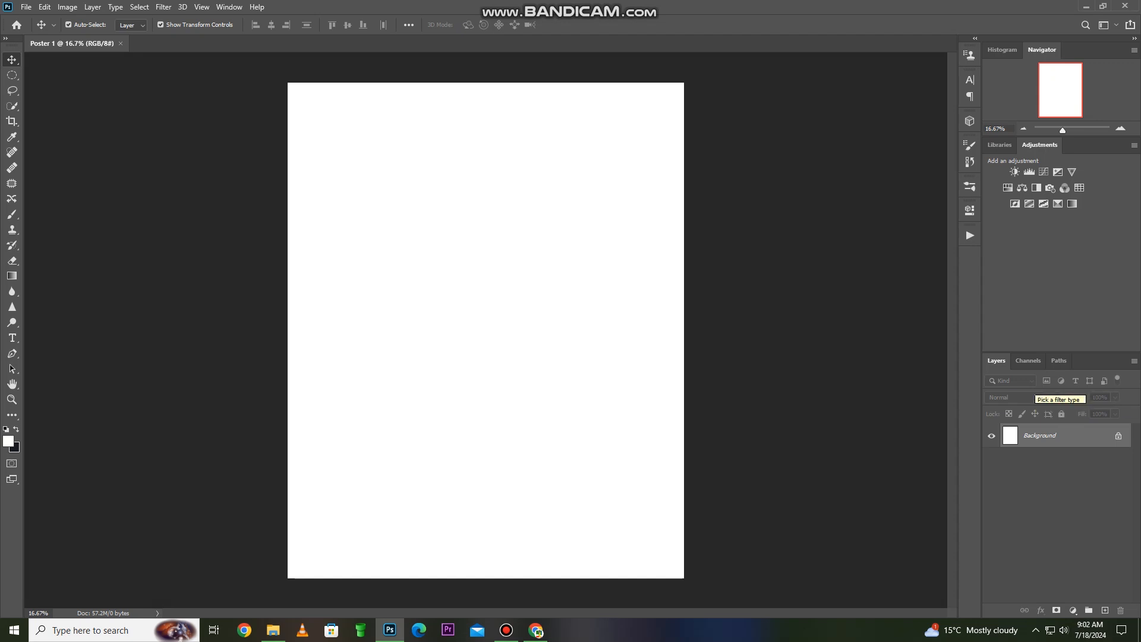
Find the photo EMIK0449 in File Explorer's Downloads folder, preview it, and place it in the Poster 1 document in Photoshop.
click(273, 630)
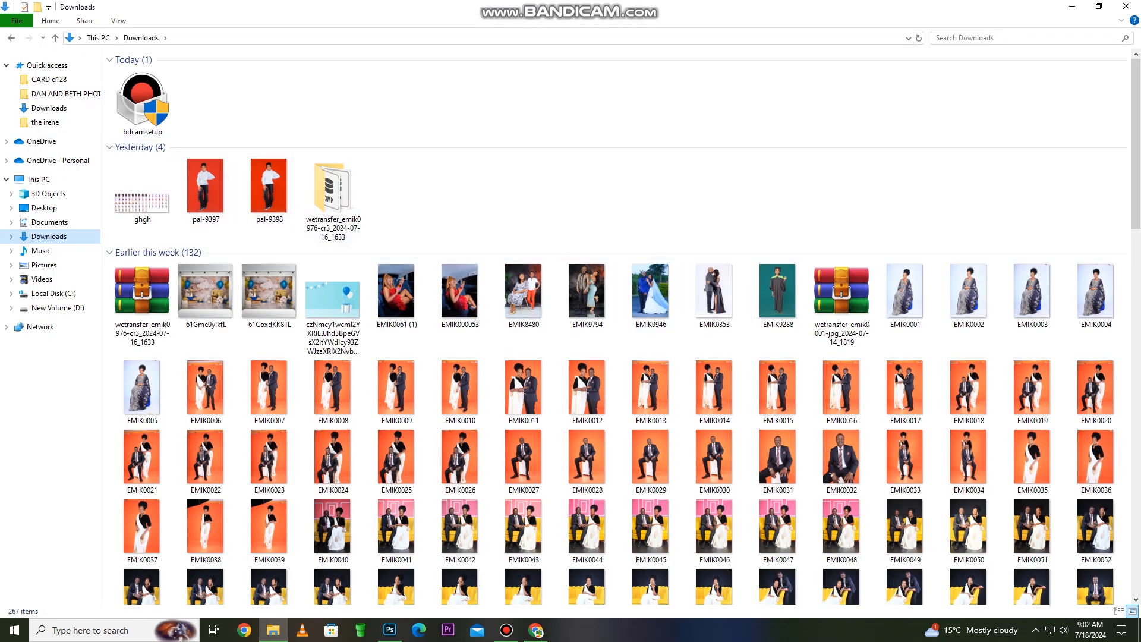
scroll(903, 297, down, 3)
scroll(523, 360, down, 15)
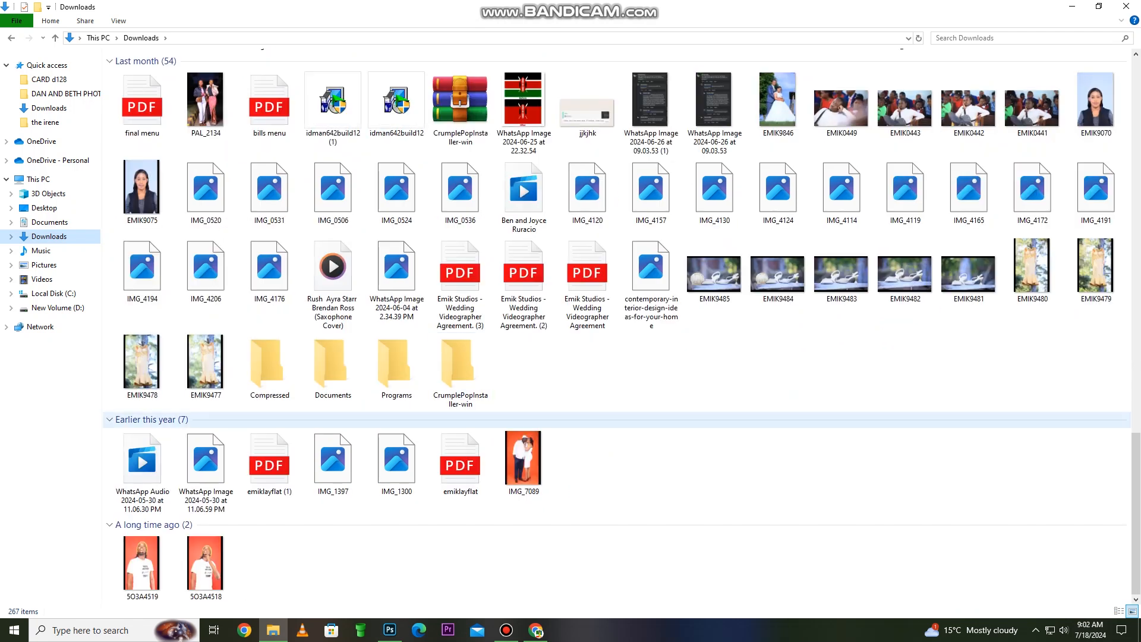
click(205, 568)
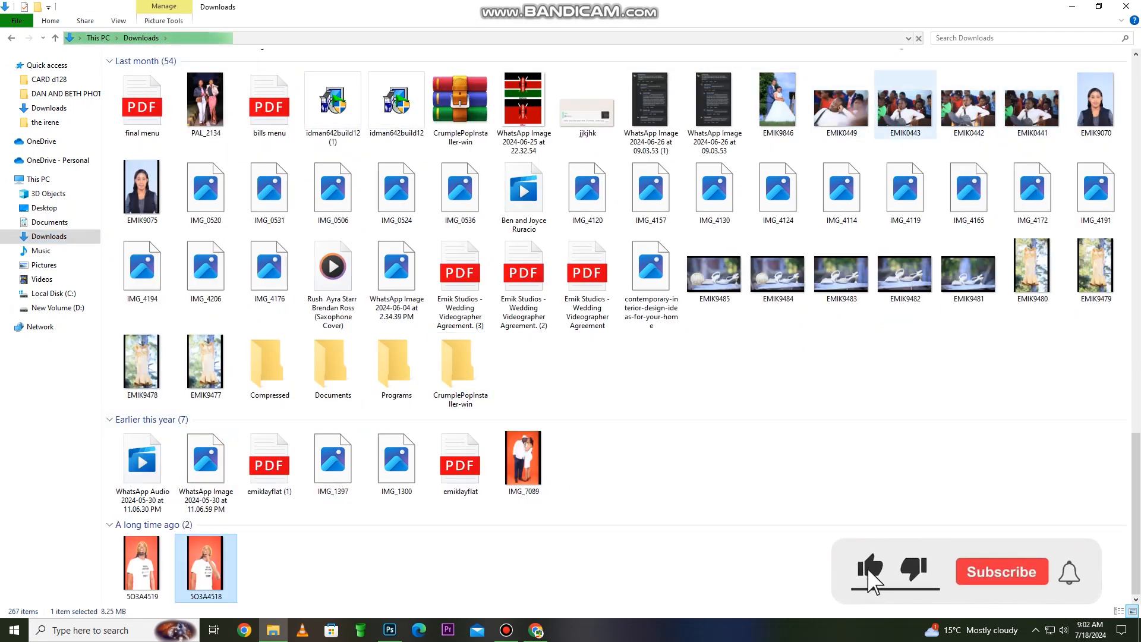
double_click(842, 107)
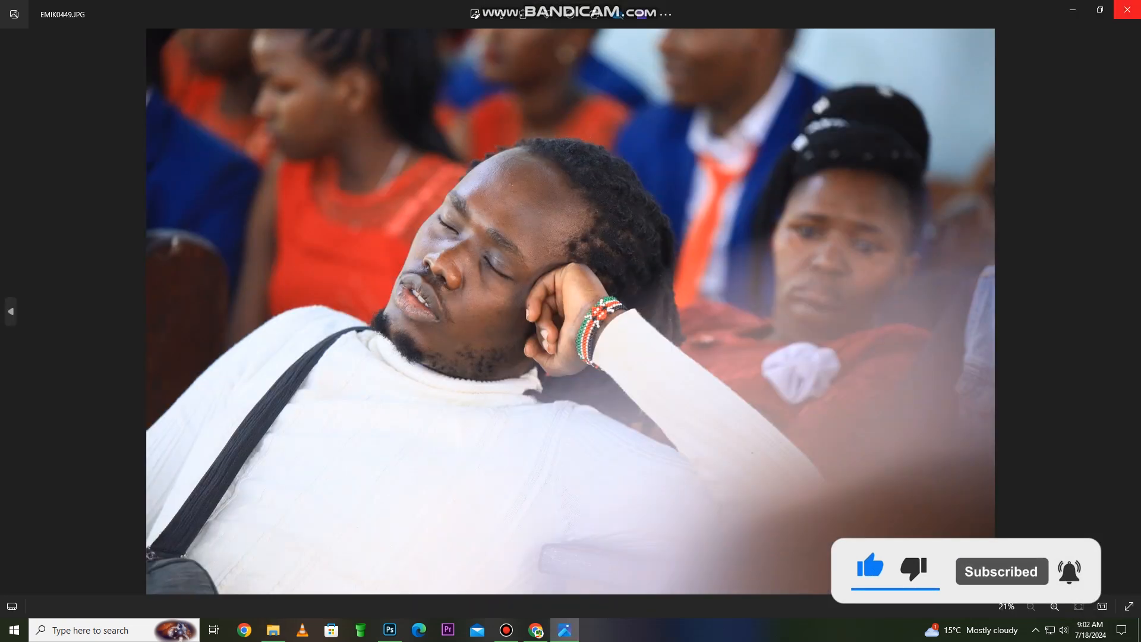
click(1127, 10)
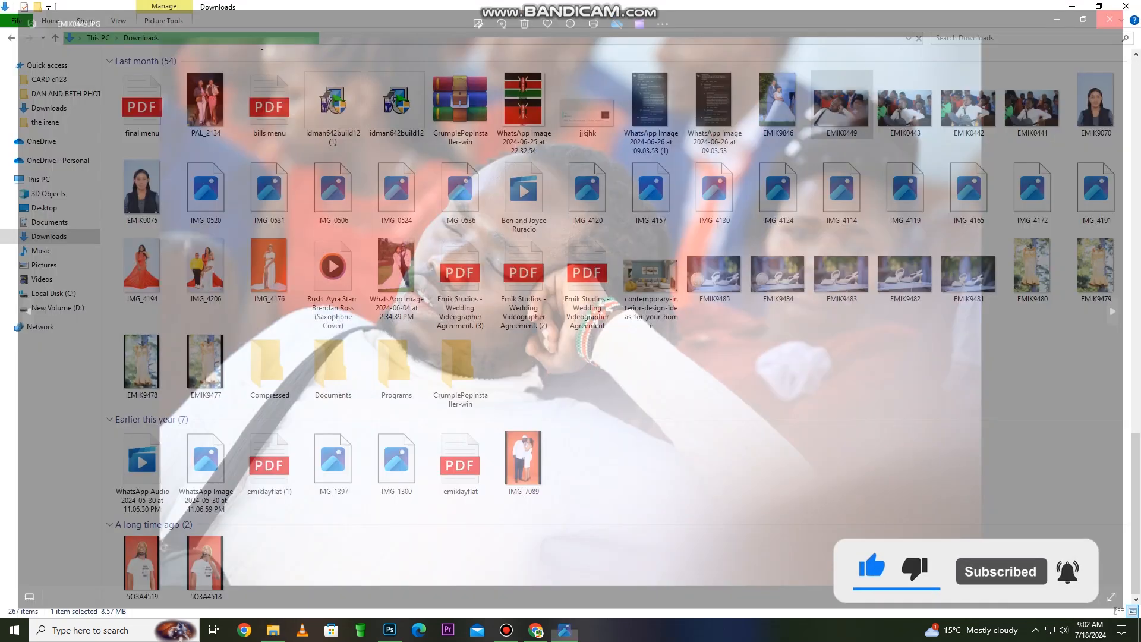
drag(838, 109, 389, 630)
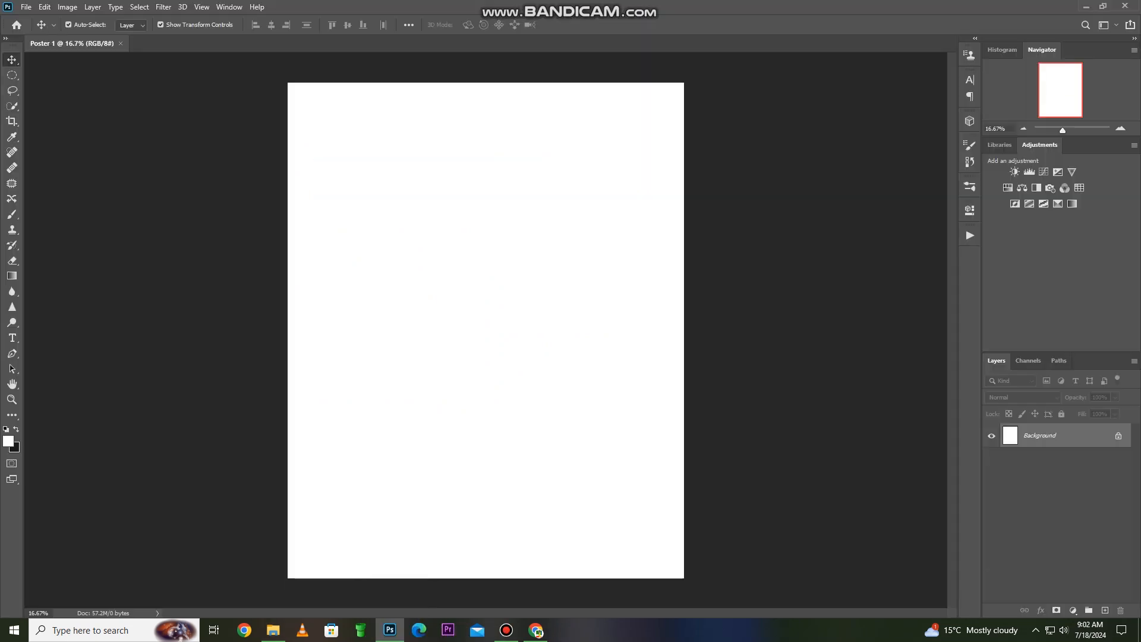
click(569, 25)
Place a second copy of the EMIK0449 photo from the Downloads folder into the poster.
click(274, 630)
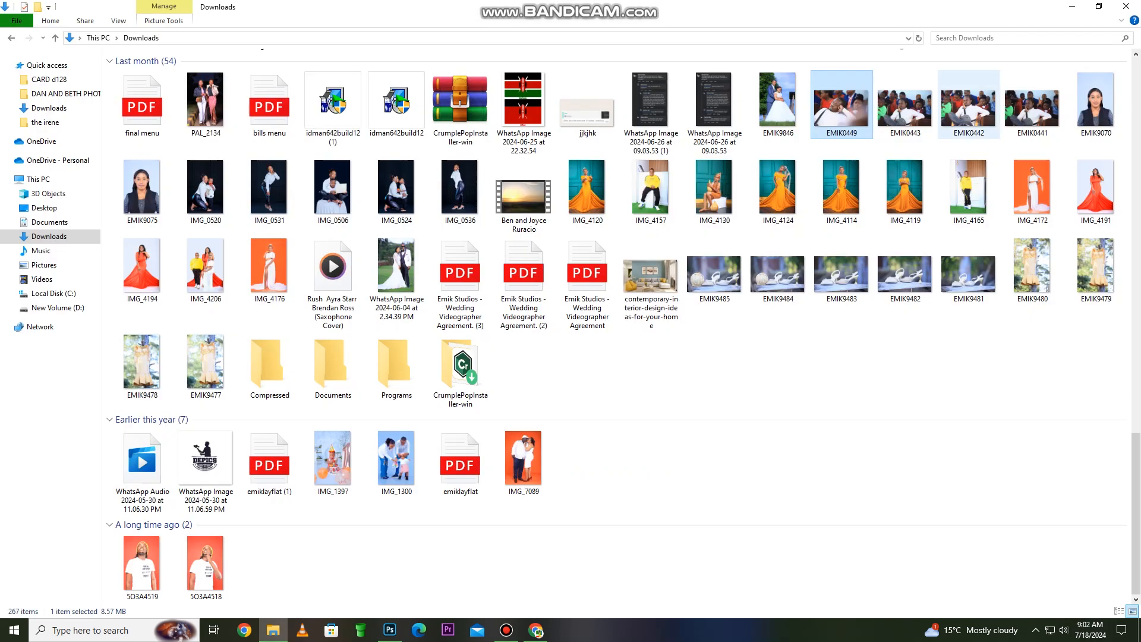
drag(841, 119, 395, 634)
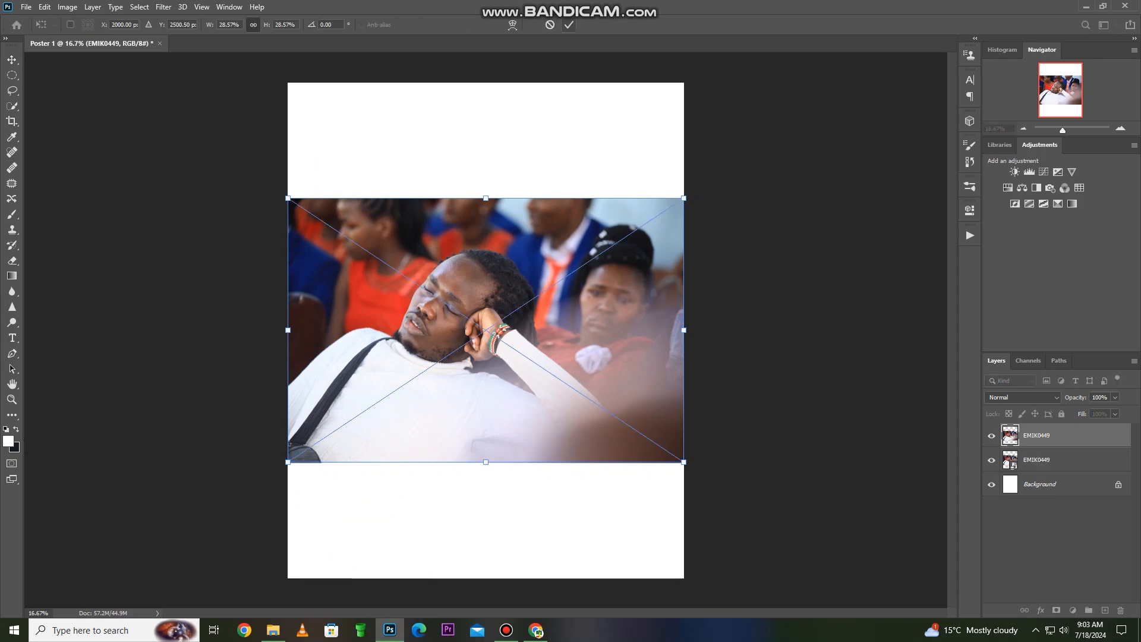
click(569, 25)
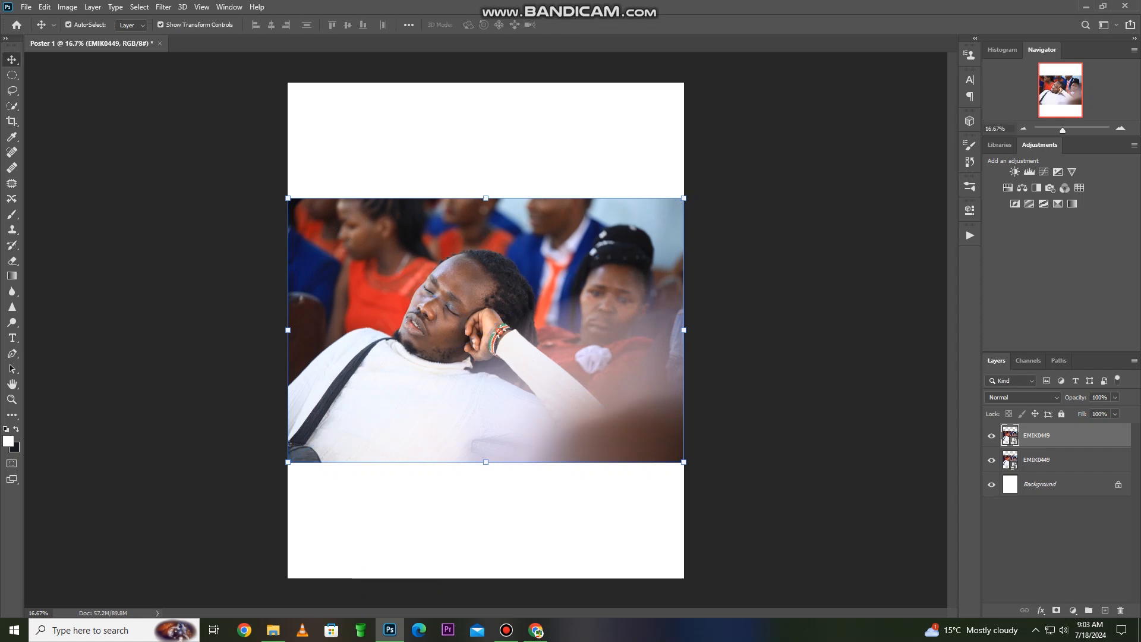
Delete the lower of the two EMIK0449 layers through its layer options, and undo the deletion.
click(1037, 461)
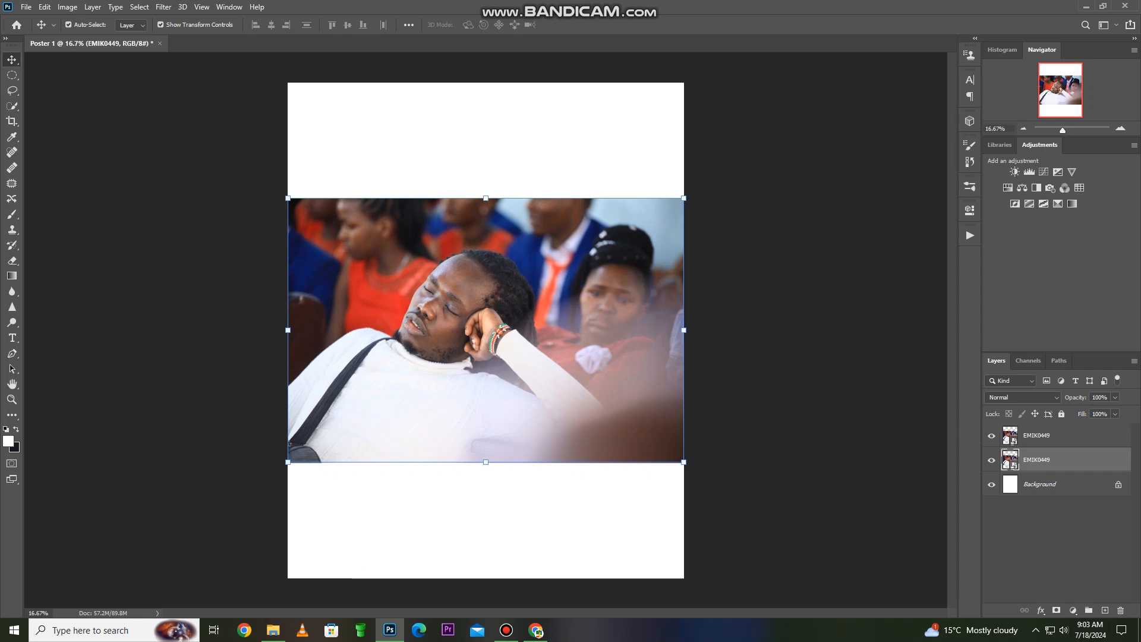
right_click(1039, 460)
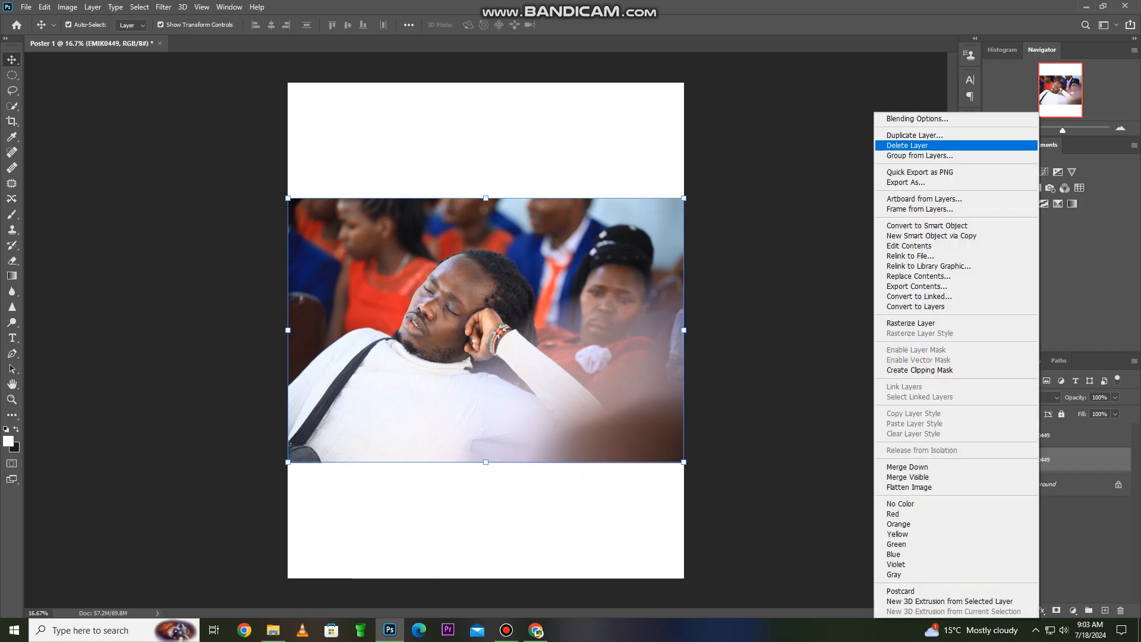
click(907, 145)
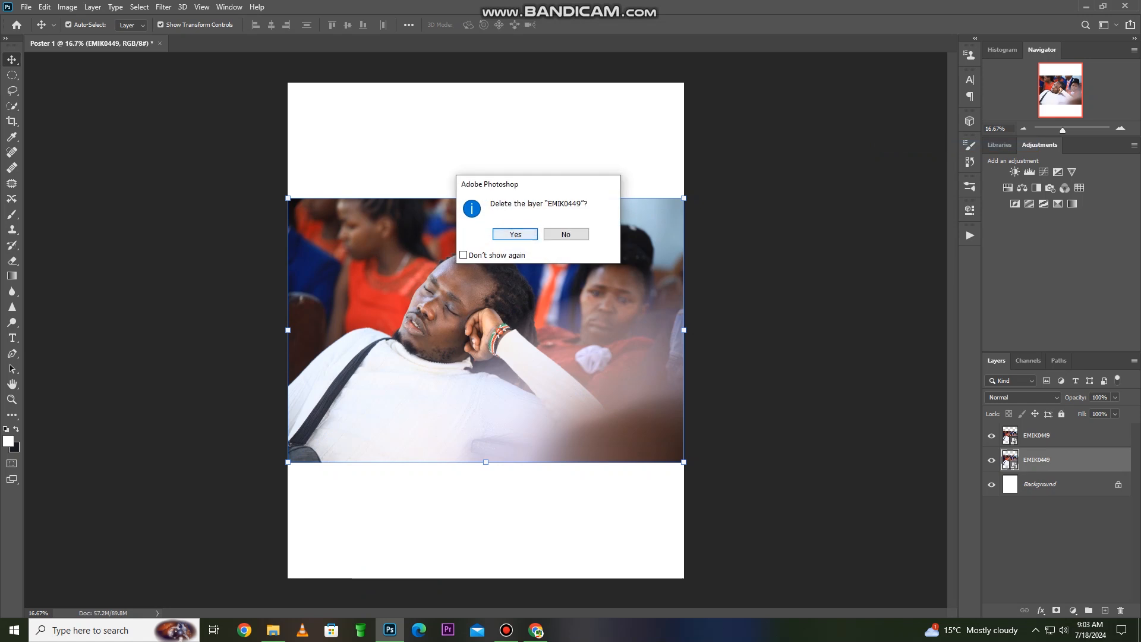
key(Return)
key(ctrl+z)
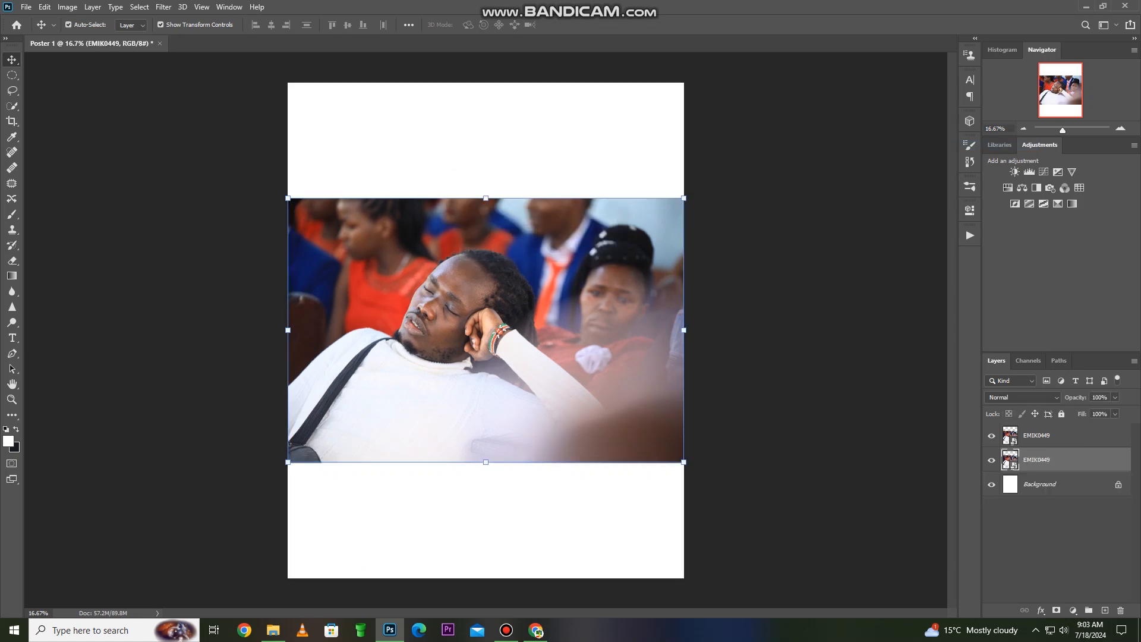
Remove the lower EMIK0449 layer directly, look up the undo command, and restore the layer.
key(Delete)
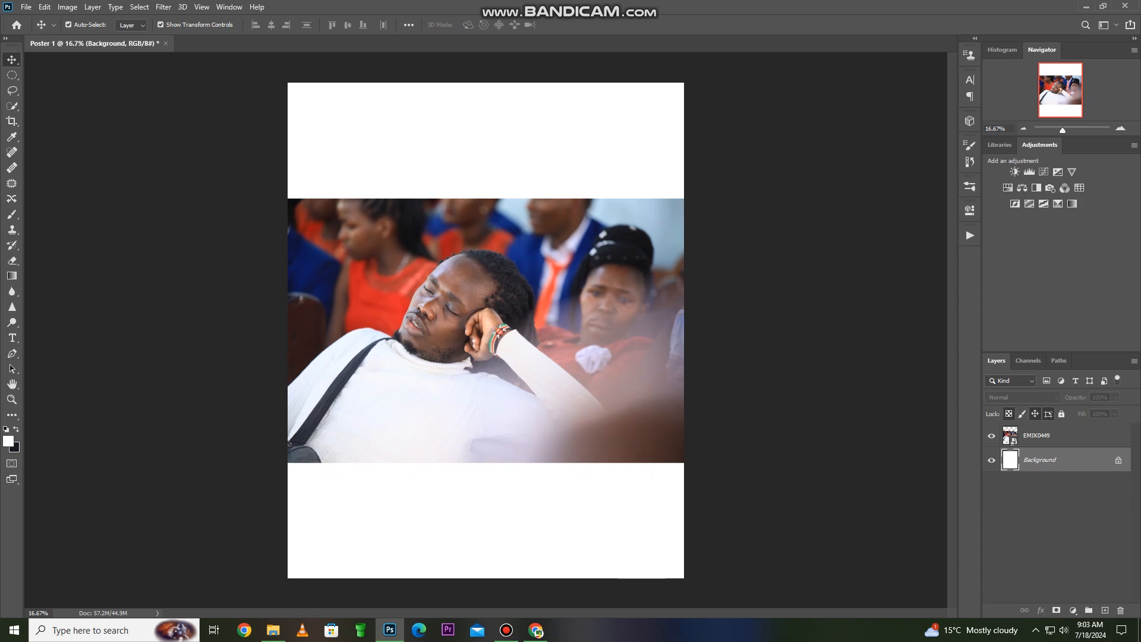
click(44, 8)
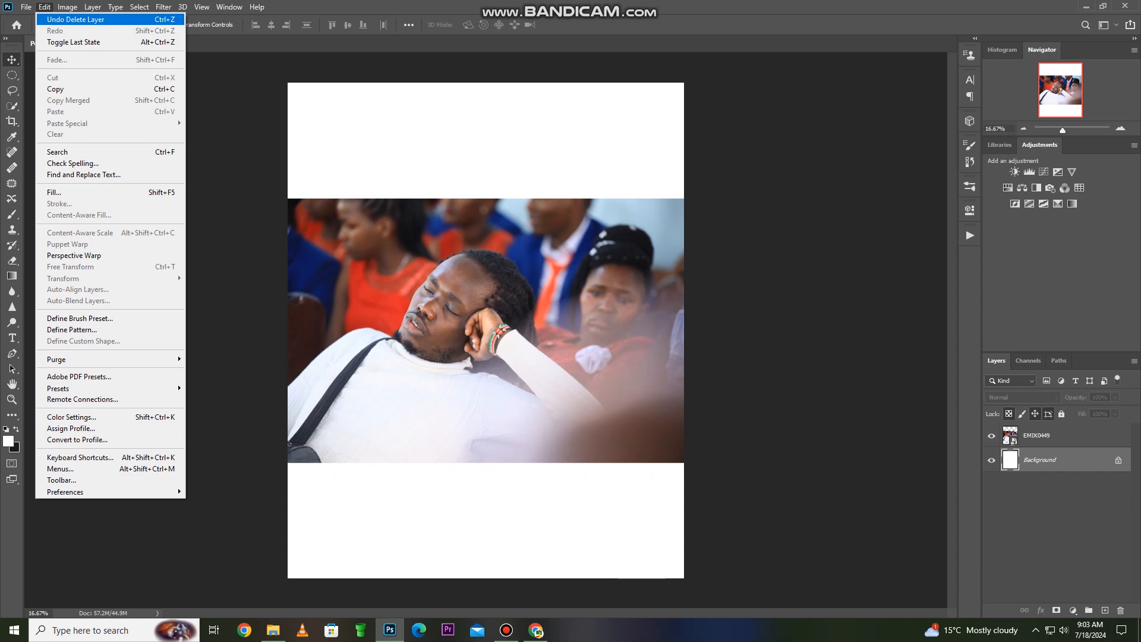
click(45, 7)
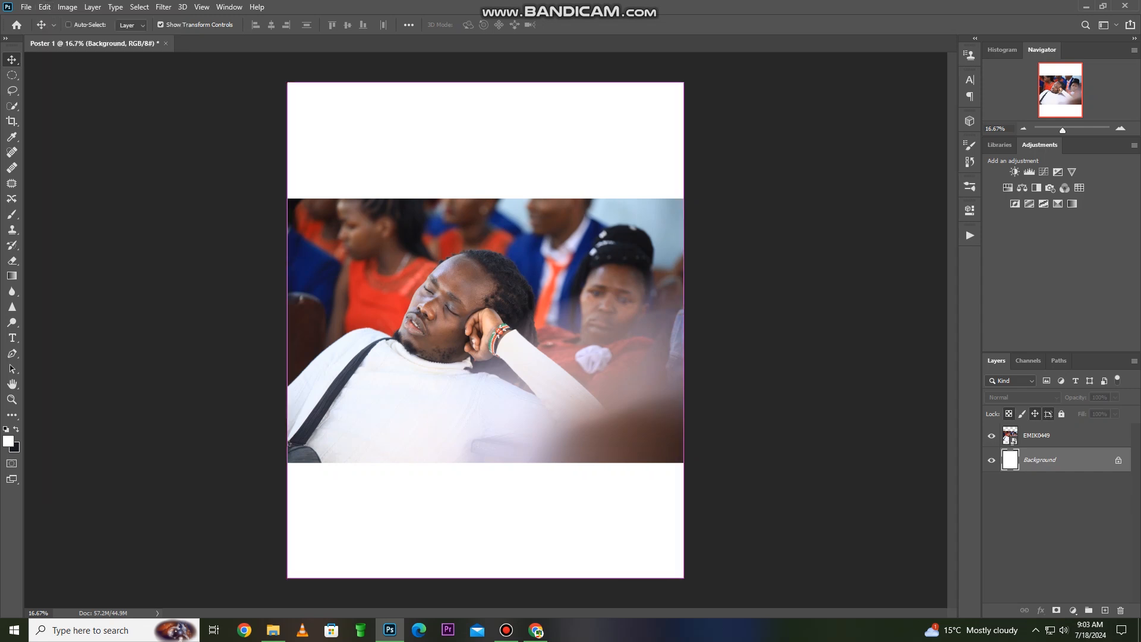
key(ctrl+z)
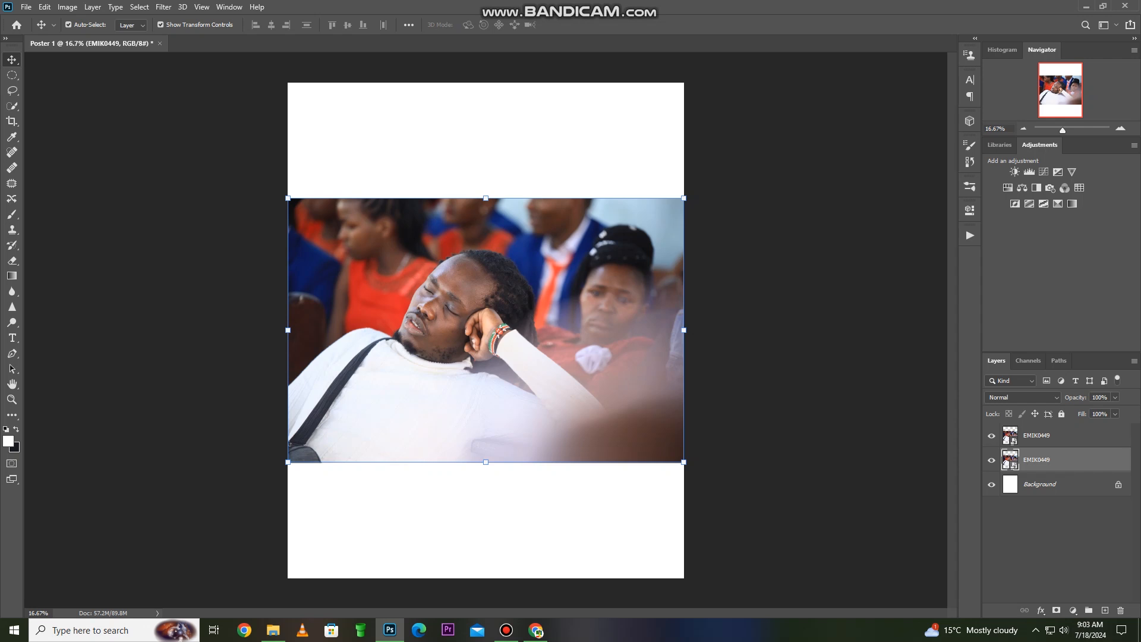
Delete the upper EMIK0449 copy and move the remaining photo down and slightly right on the canvas.
drag(504, 289, 564, 379)
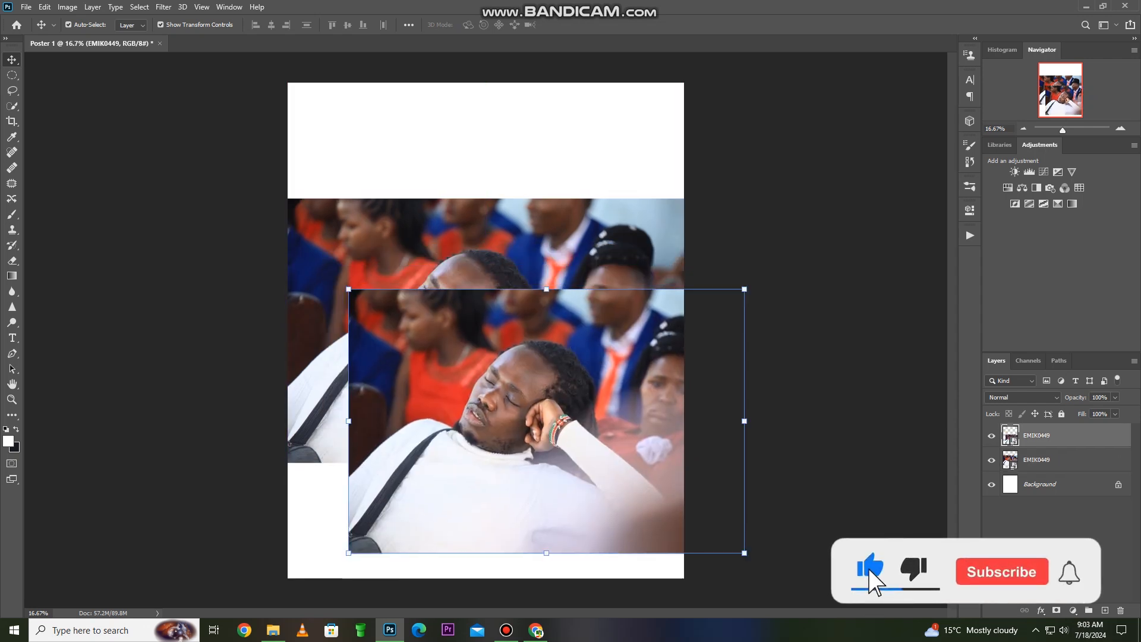
key(Delete)
drag(469, 320, 489, 393)
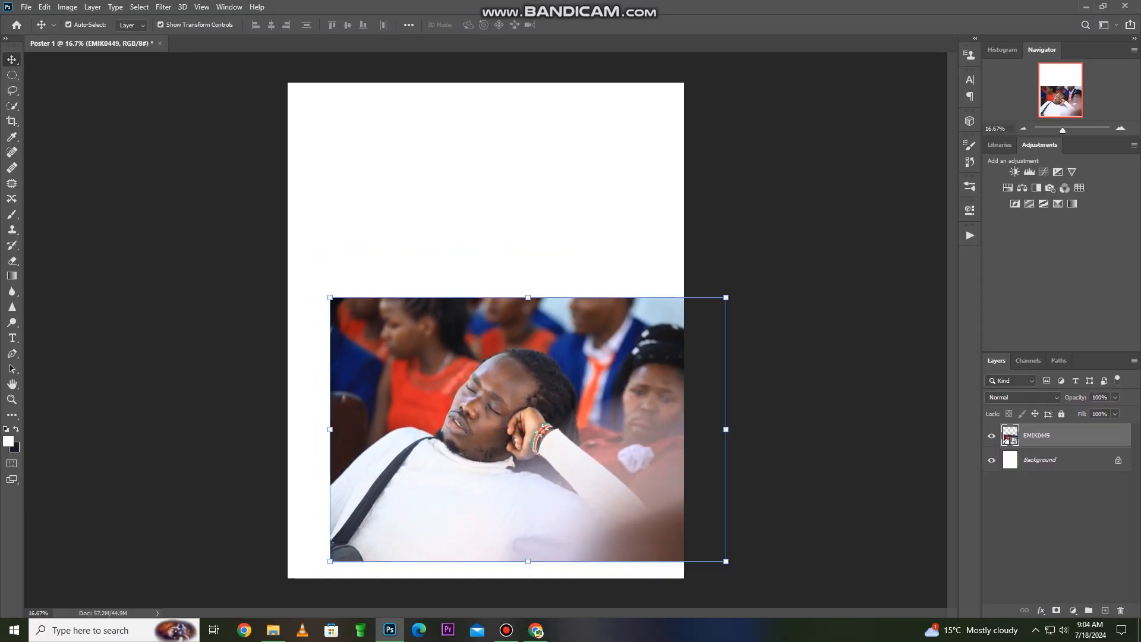
Align the EMIK0449 photo with the canvas's side edges, lower on the poster, and flip it horizontally.
drag(477, 372, 442, 356)
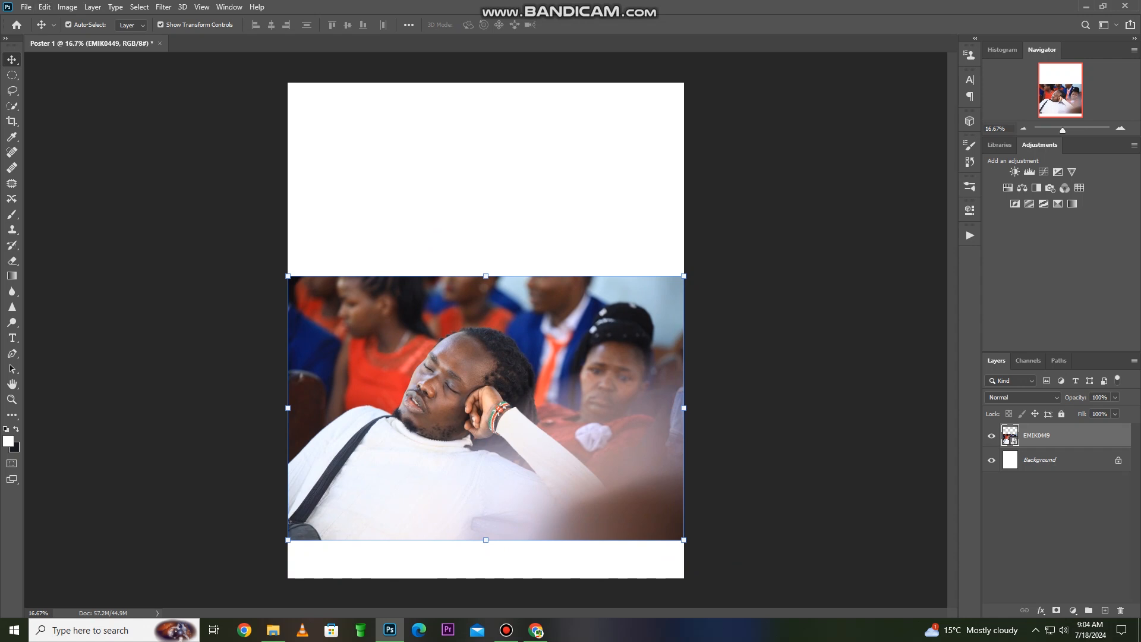
click(44, 7)
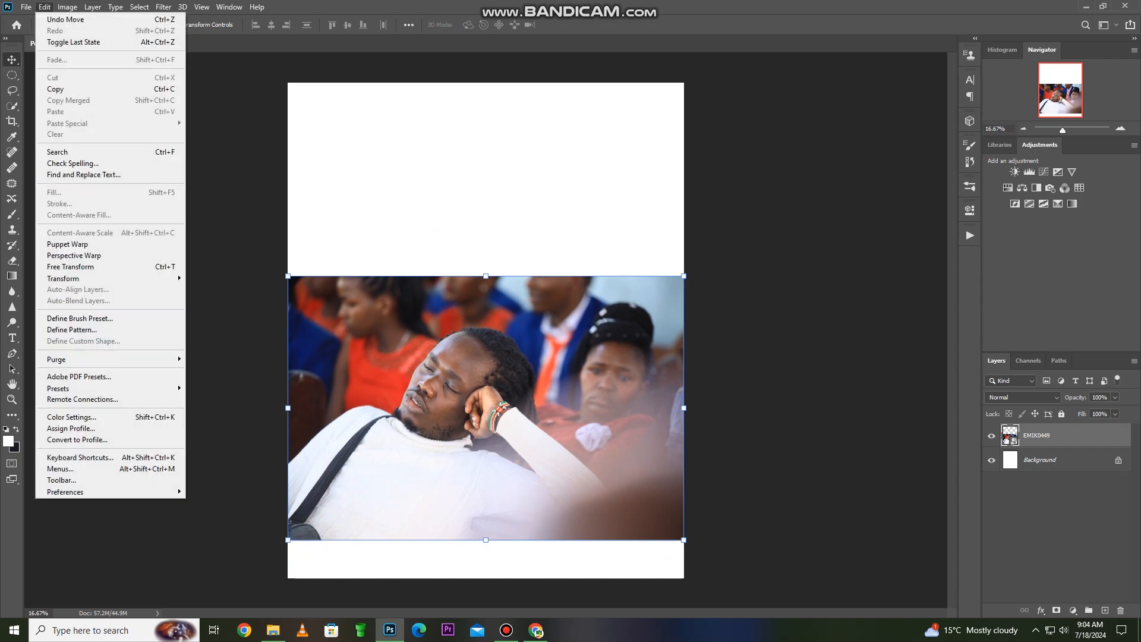
mouse_move(89, 279)
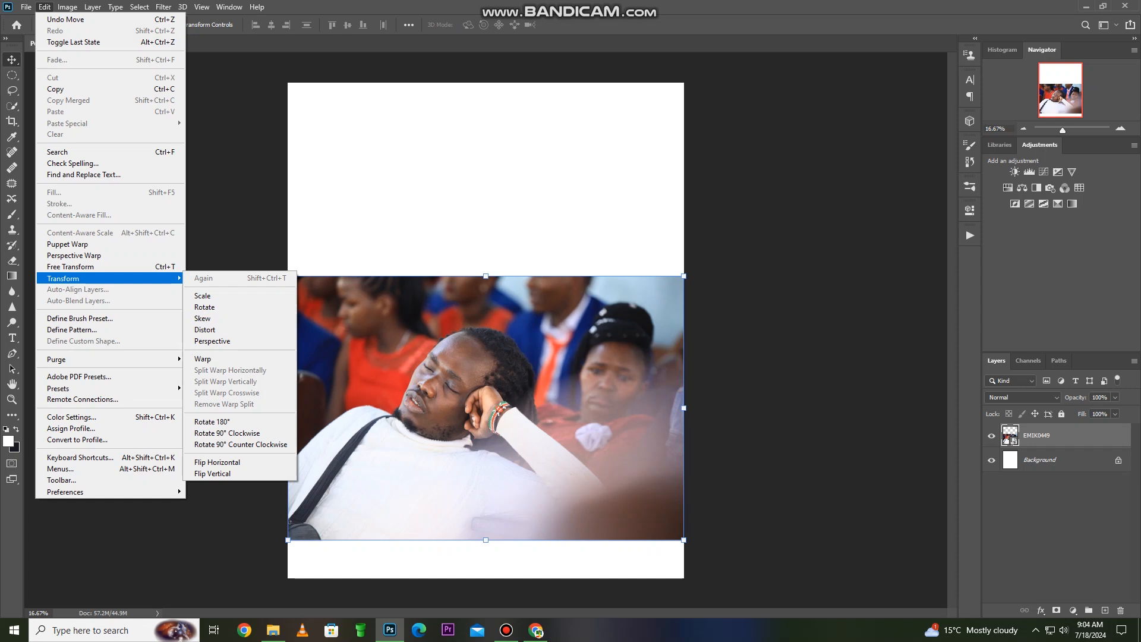
click(217, 462)
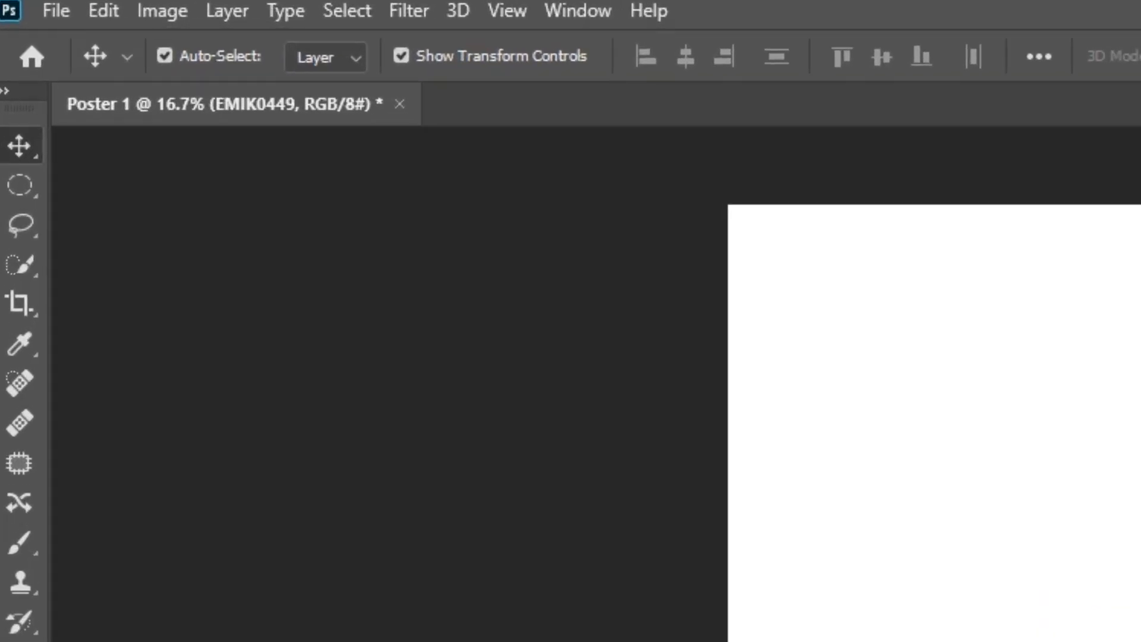
Toggle the transform controls off and on, and move the photo up to the canvas's middle while they are hidden.
click(402, 56)
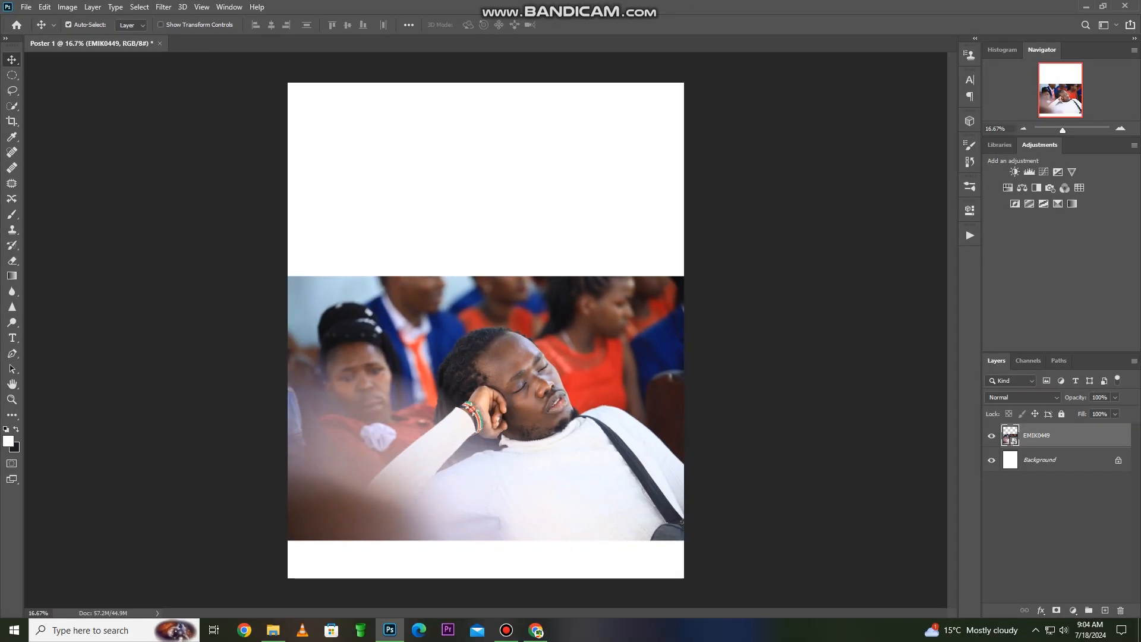
click(401, 56)
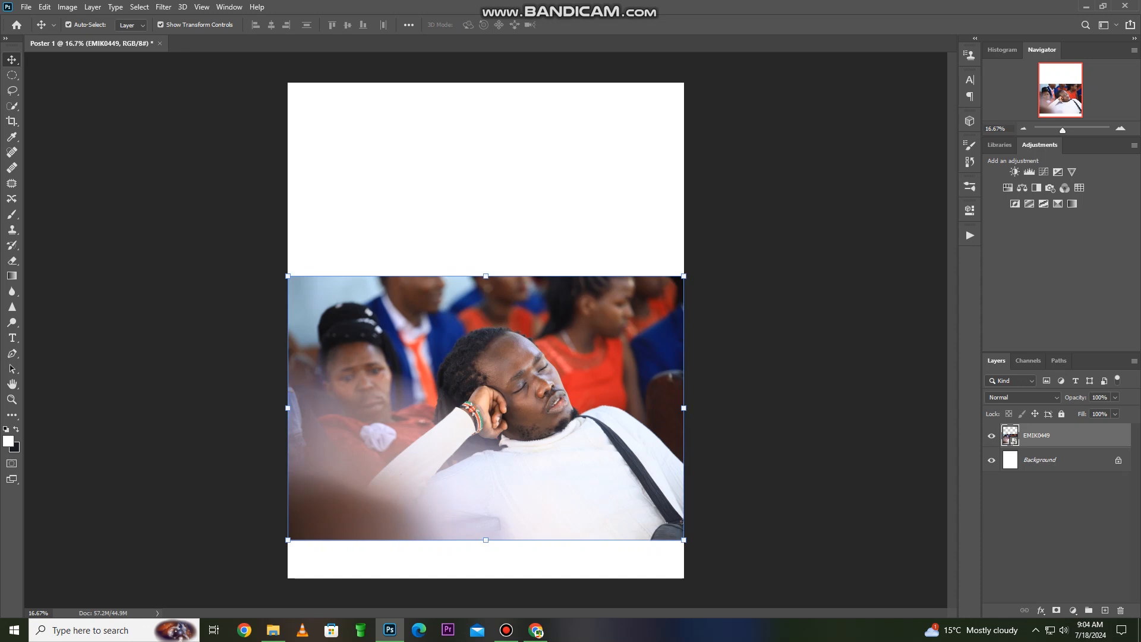
click(161, 25)
drag(364, 347, 376, 323)
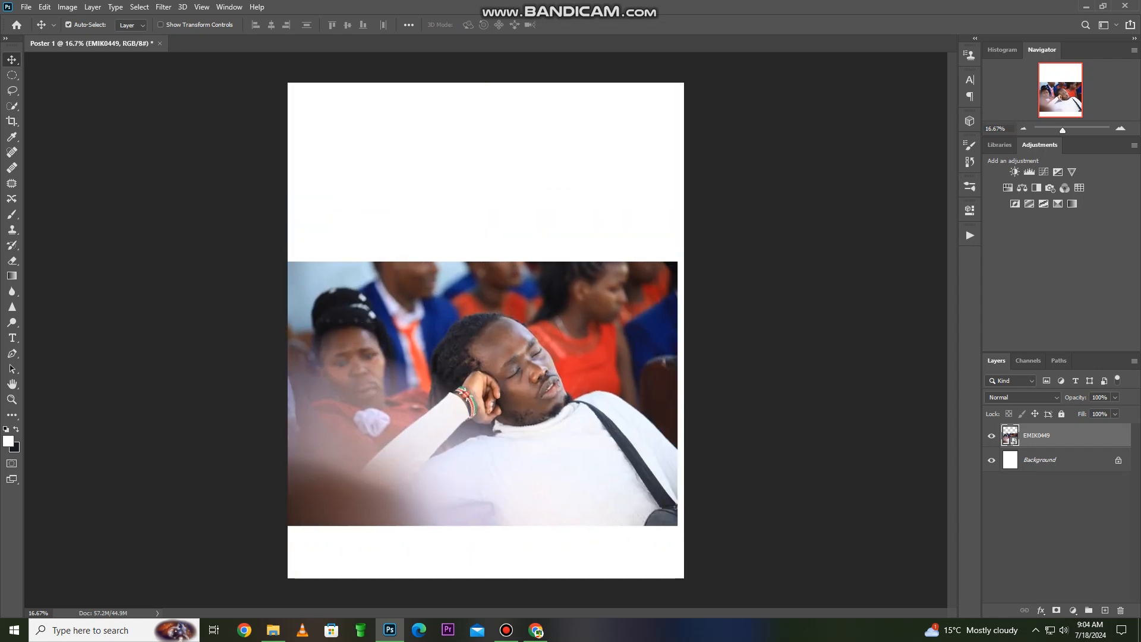
drag(349, 280, 350, 216)
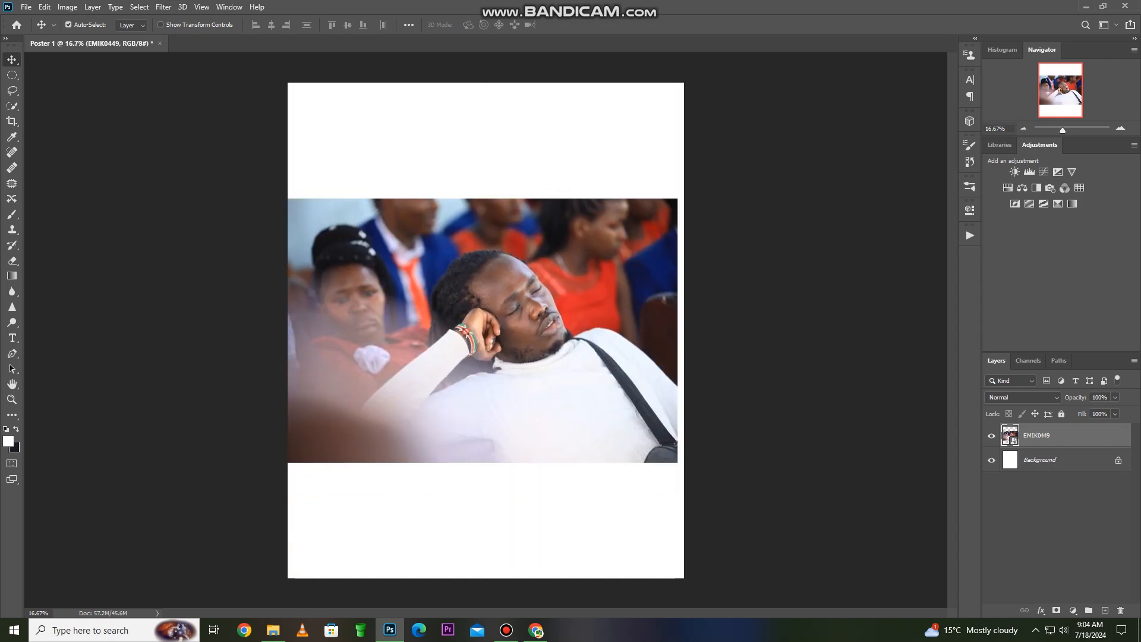
click(160, 25)
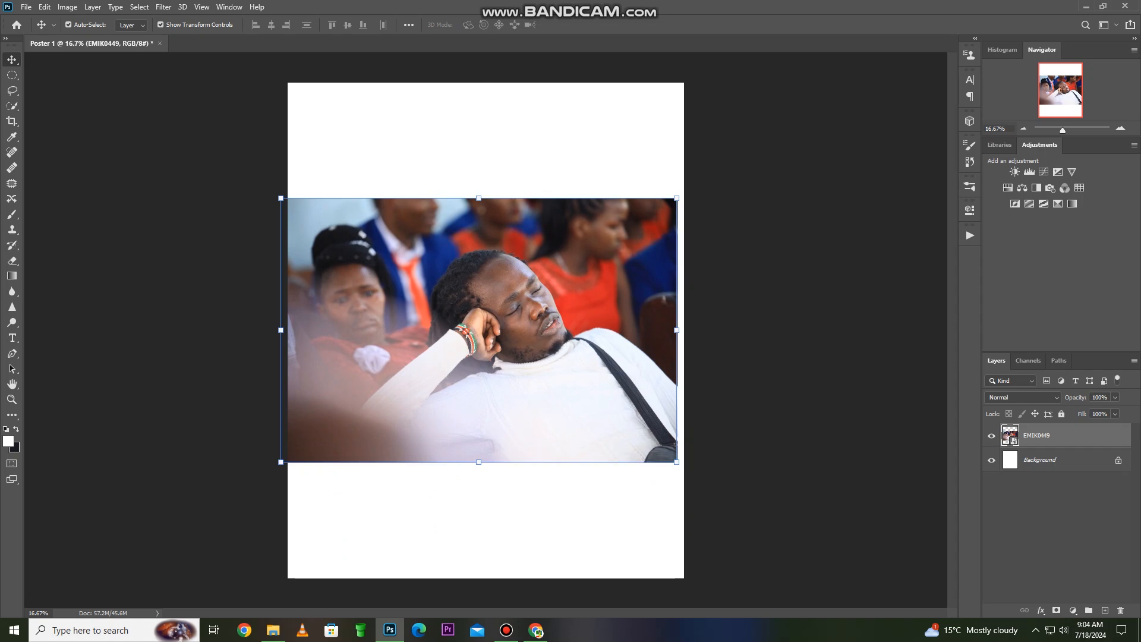
Enlarge the photo proportionally to about 6159 × 4106 px and position it over the lower part of the poster.
drag(281, 462, 66, 601)
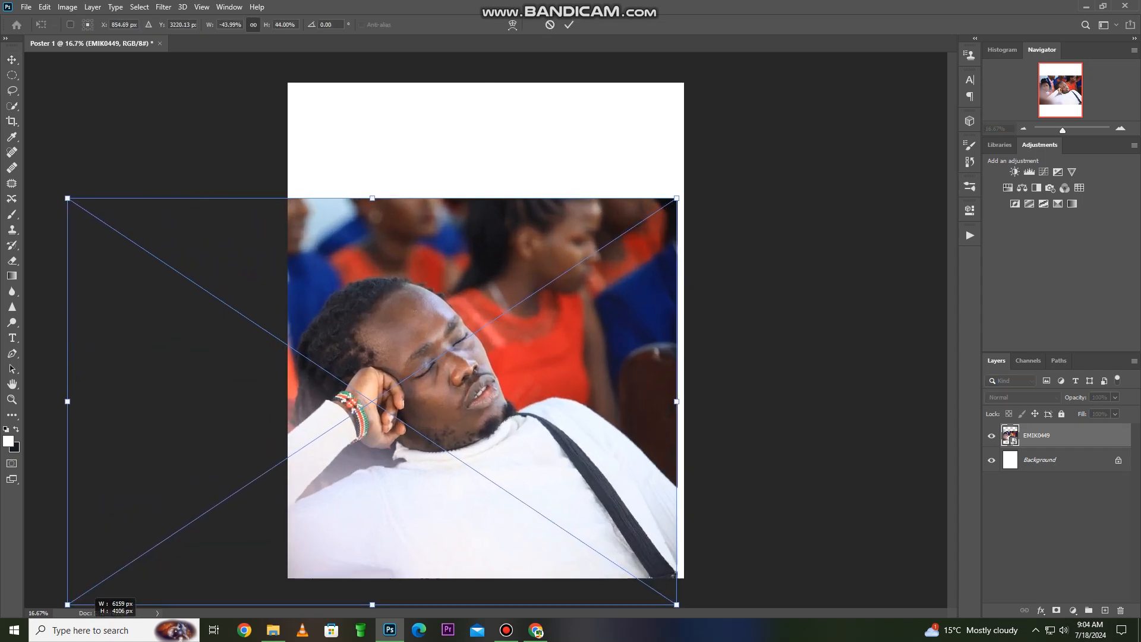
drag(389, 355, 384, 388)
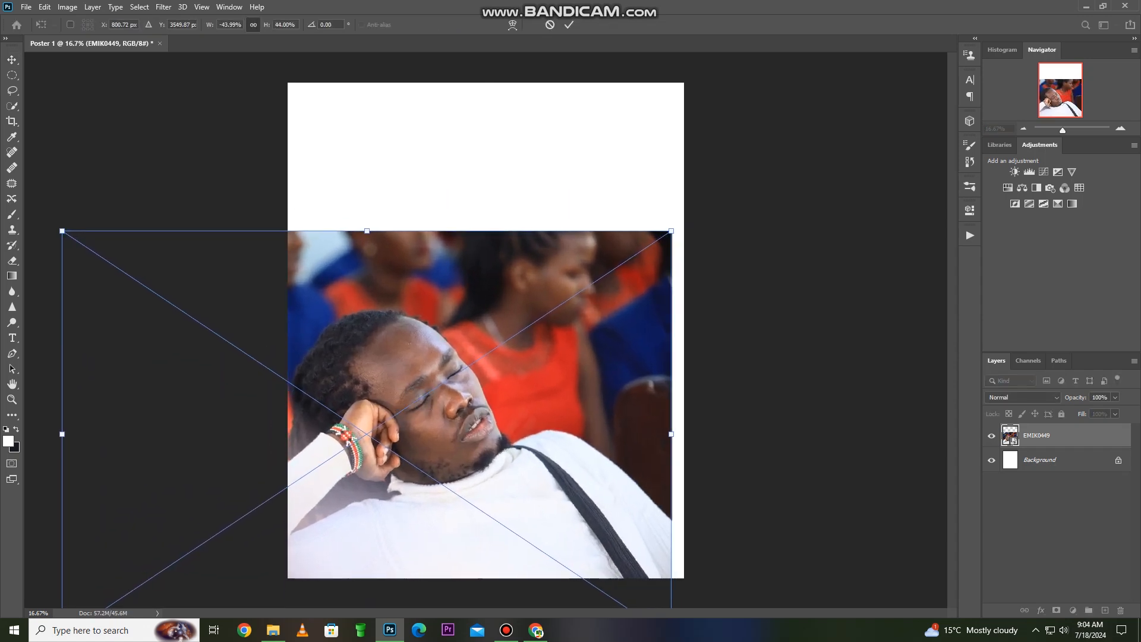
key(Return)
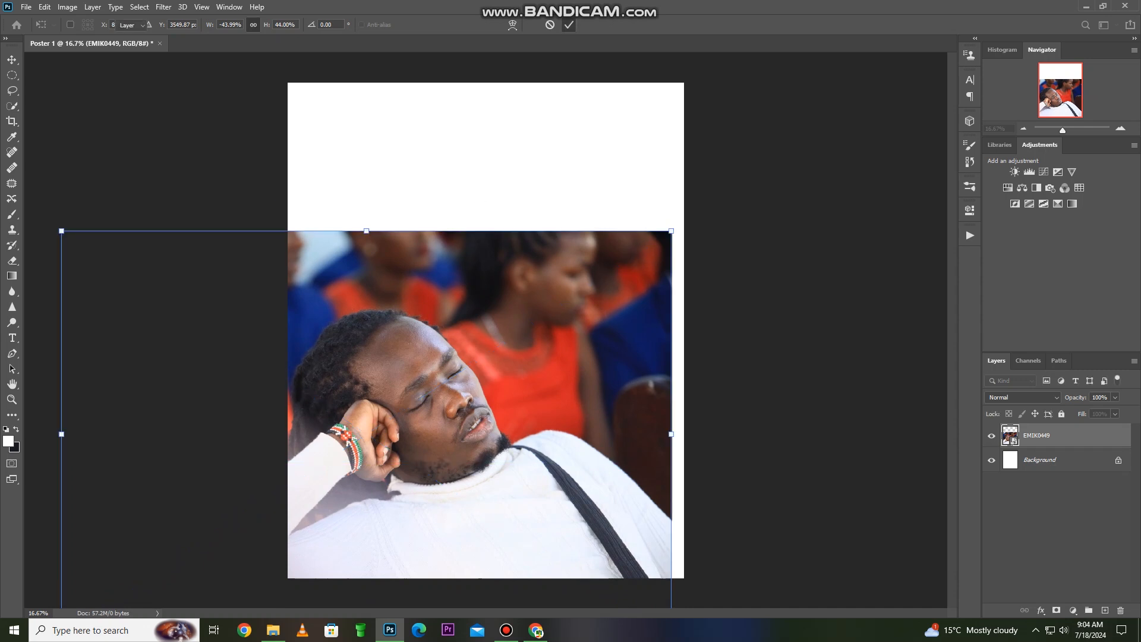
drag(538, 390, 538, 360)
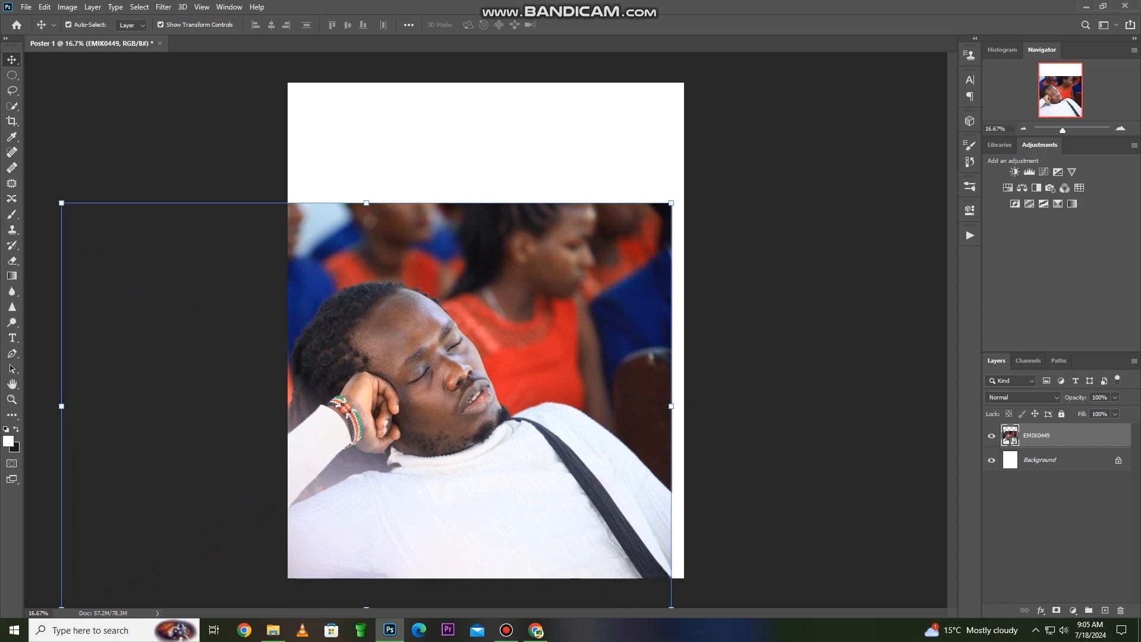
Draw a white circle about 2722 px in diameter over the man in the photo with the Ellipse Tool.
key(u)
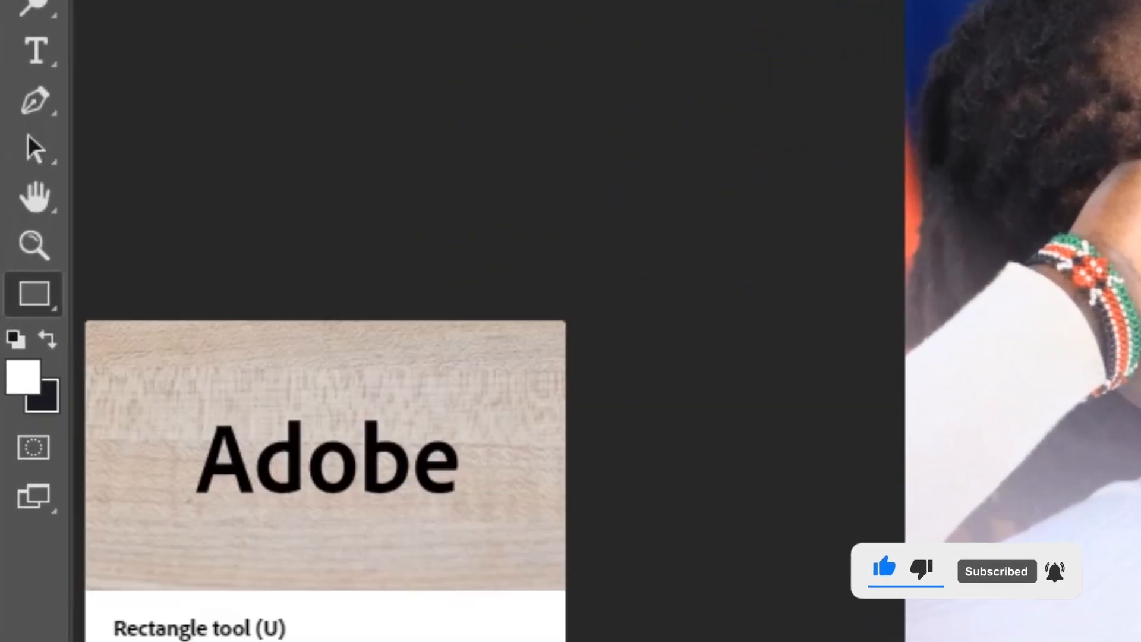
right_click(34, 294)
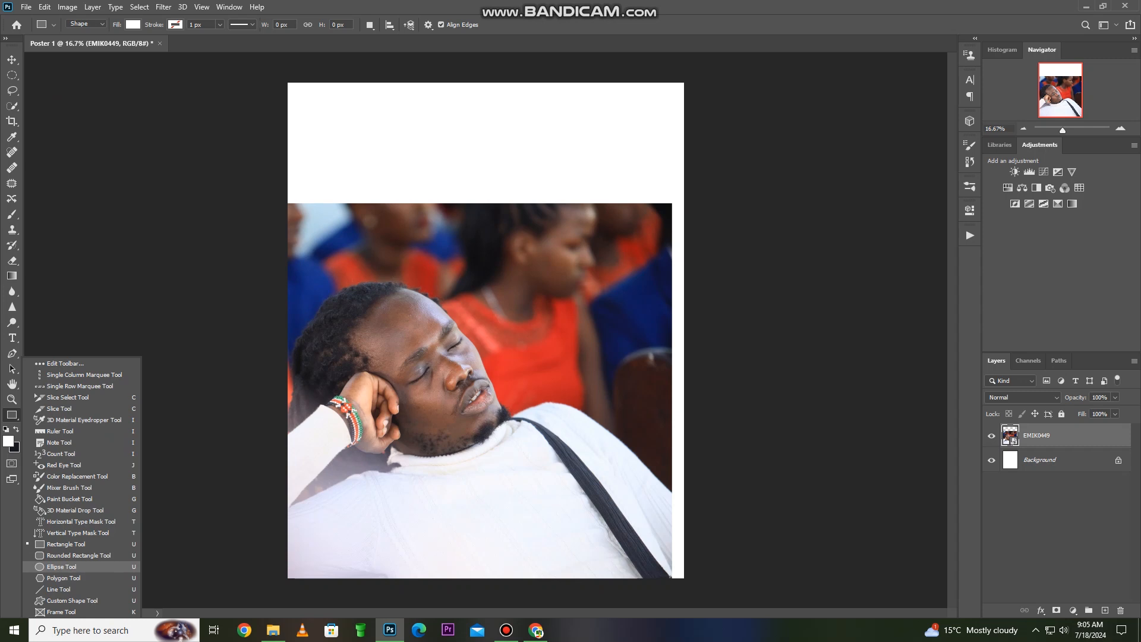
click(62, 567)
drag(512, 268, 531, 289)
key(ctrl+z)
drag(546, 240, 56, 508)
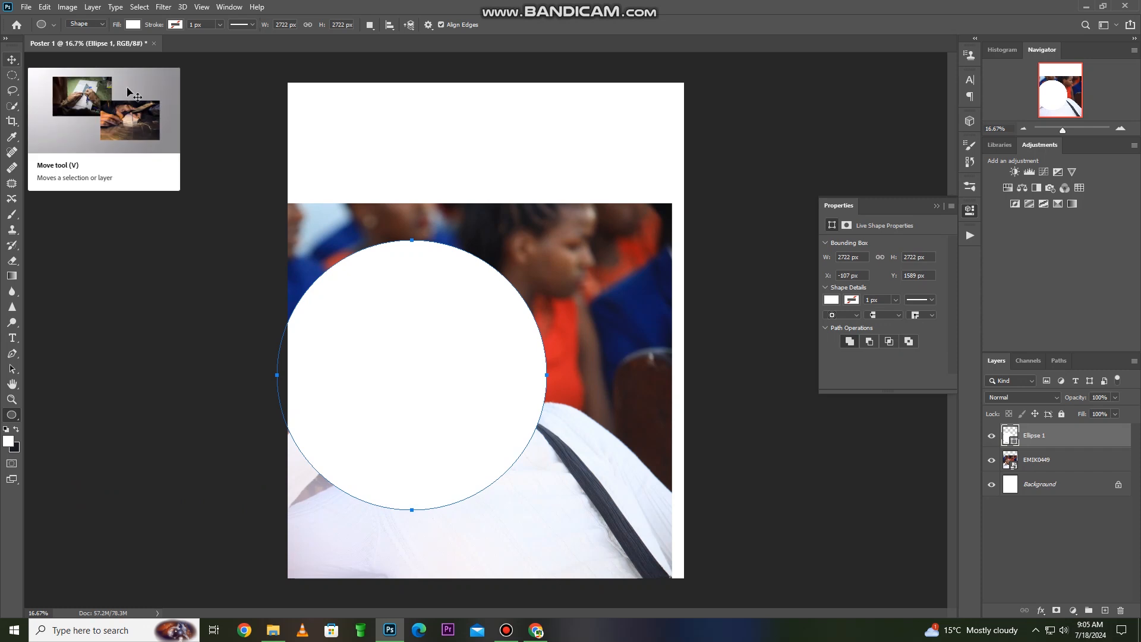
Scale the circle up to about 4305 px and place it so it extends past the canvas's left and lower edges.
click(12, 60)
drag(458, 274, 499, 281)
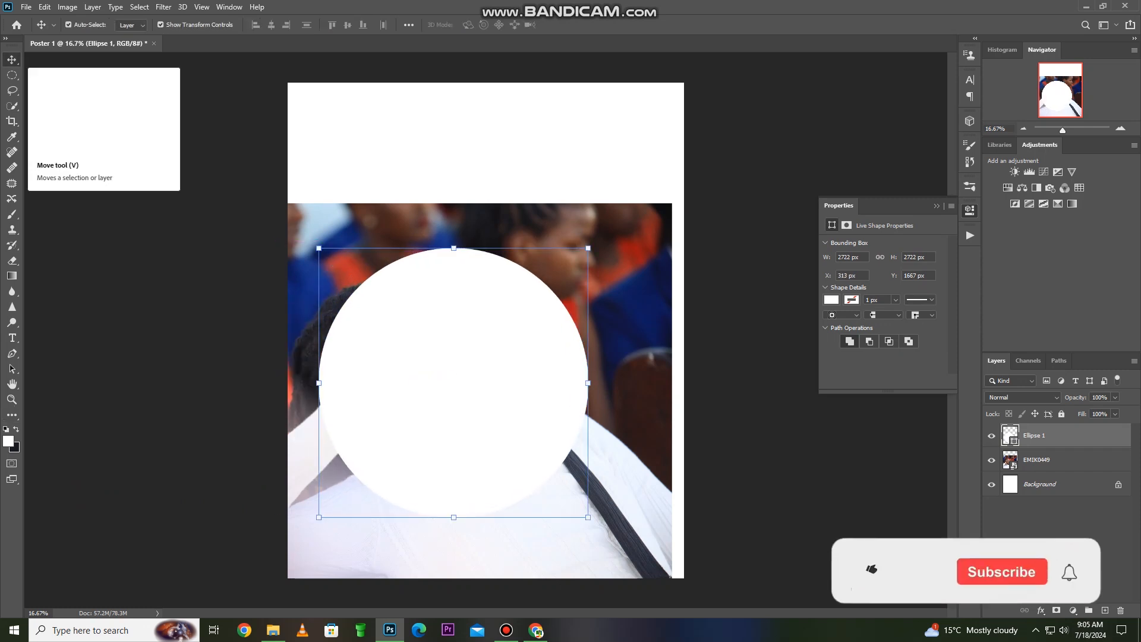
drag(499, 292, 424, 278)
drag(549, 217, 659, 108)
drag(473, 238, 414, 353)
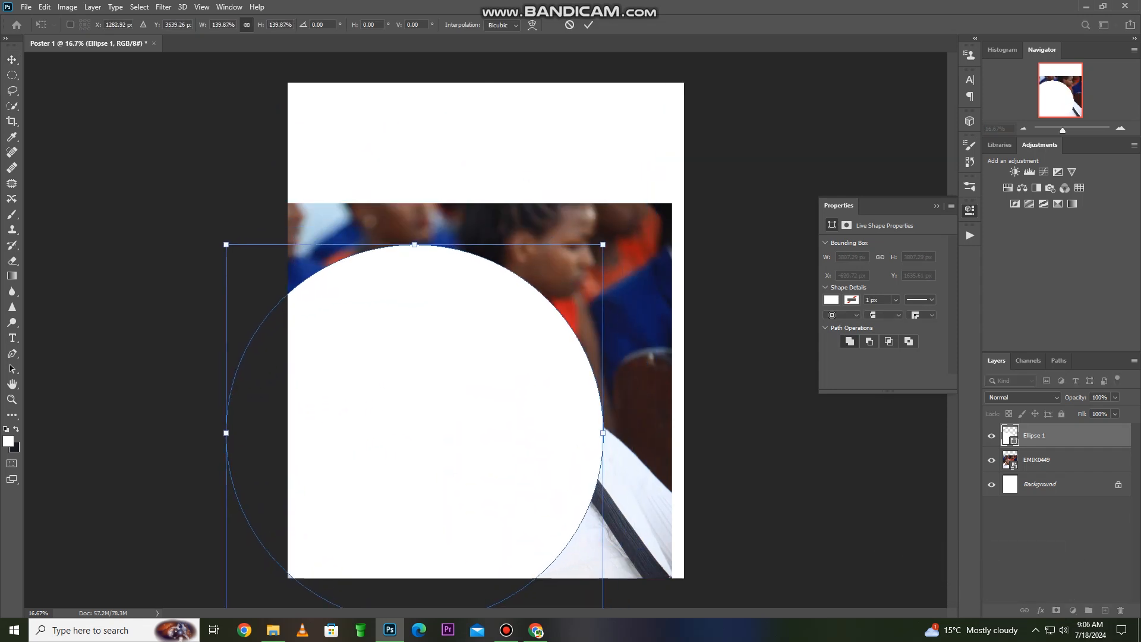
drag(602, 433, 628, 457)
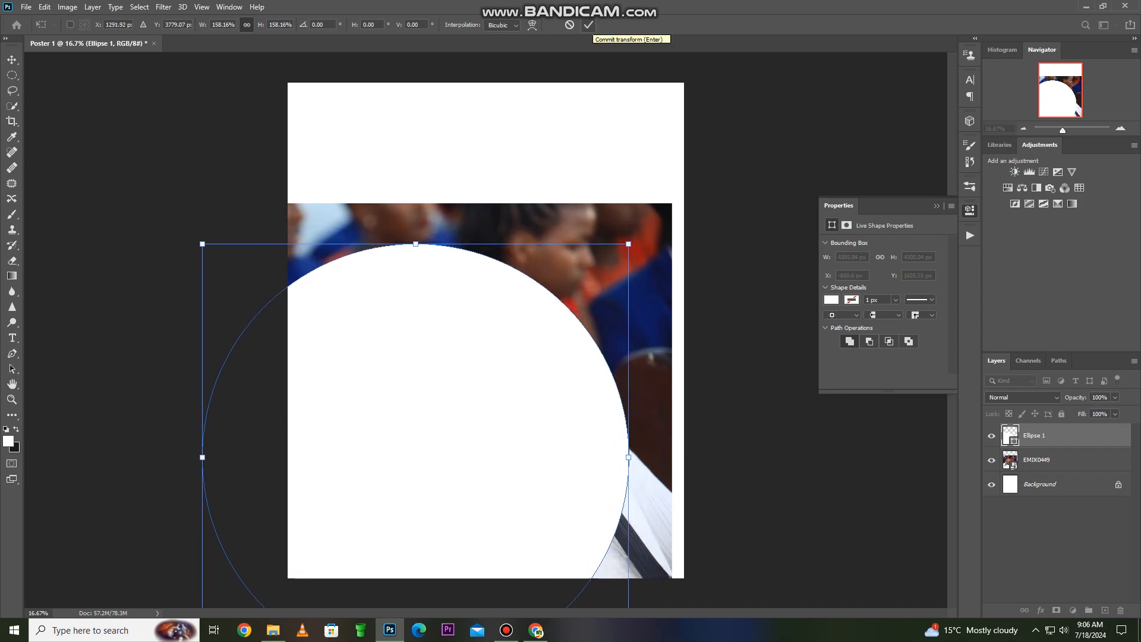
click(589, 25)
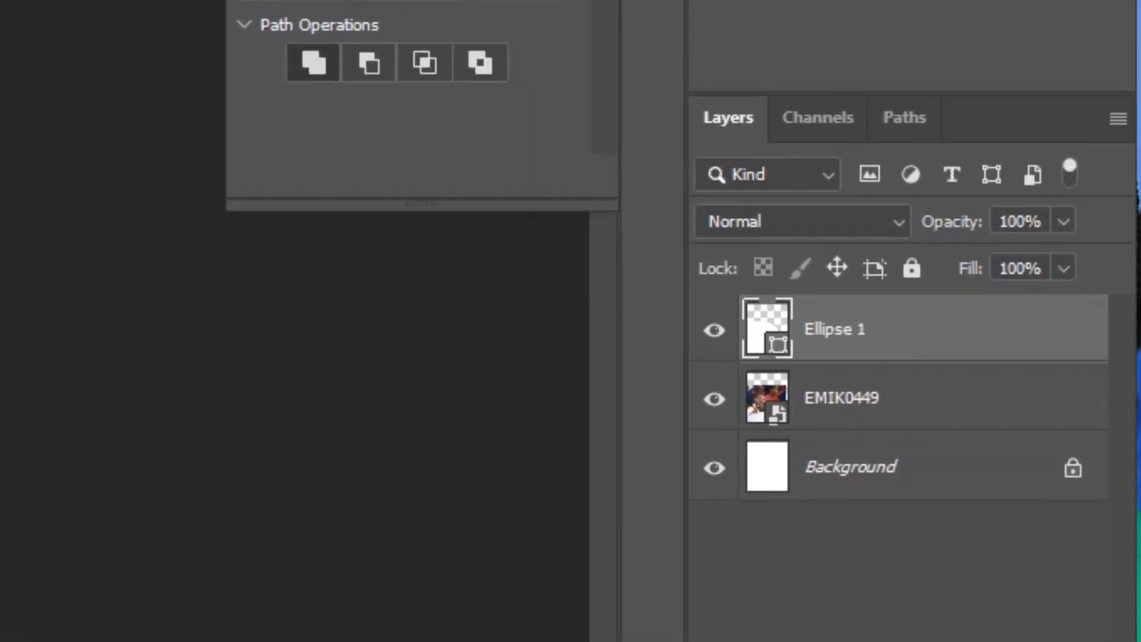
Place the Ellipse 1 layer below EMIK0449, shift the photo slightly left, and clip it to the ellipse.
drag(803, 318, 803, 423)
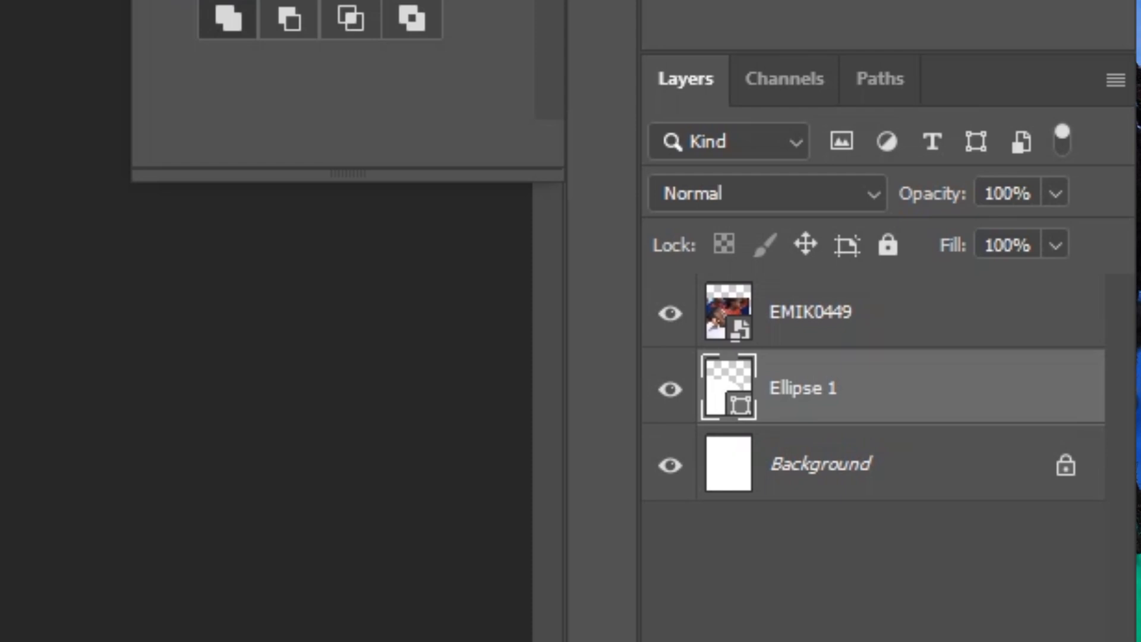
click(810, 312)
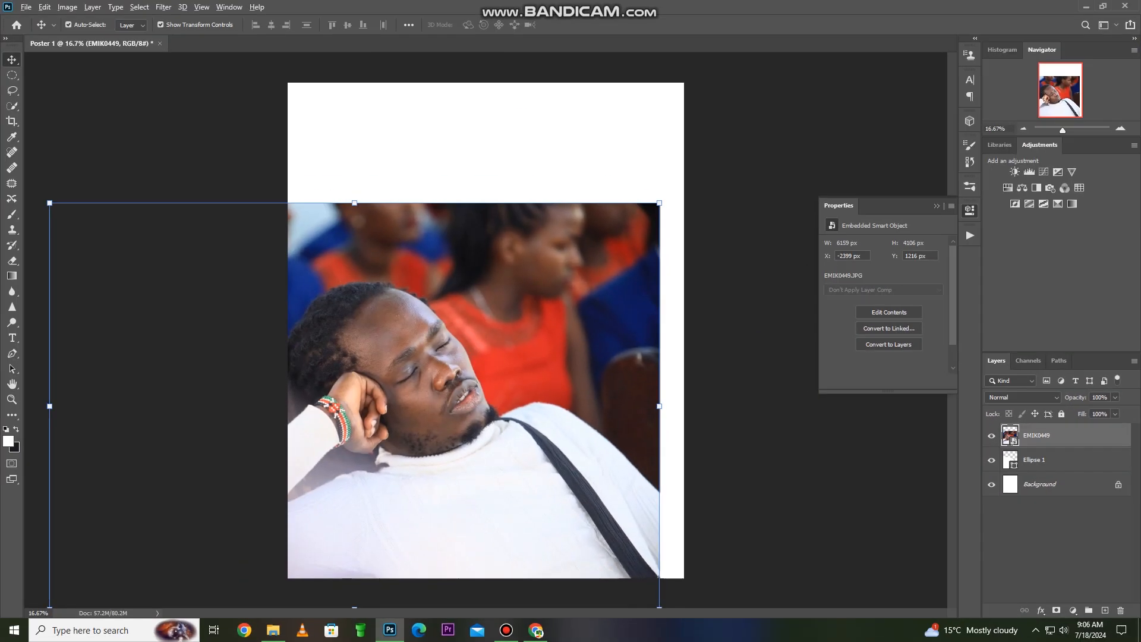
alt+click(866, 351)
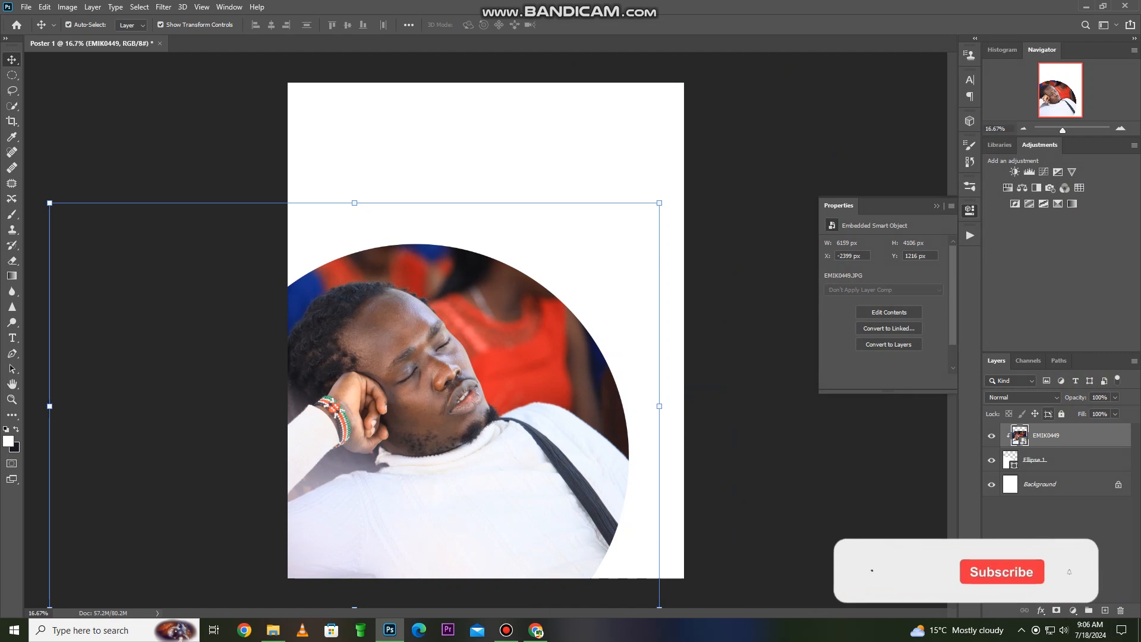
Enlarge the Ellipse 1 circle slightly to about 4350 px and shift the clipped photo a little left inside it.
click(1046, 460)
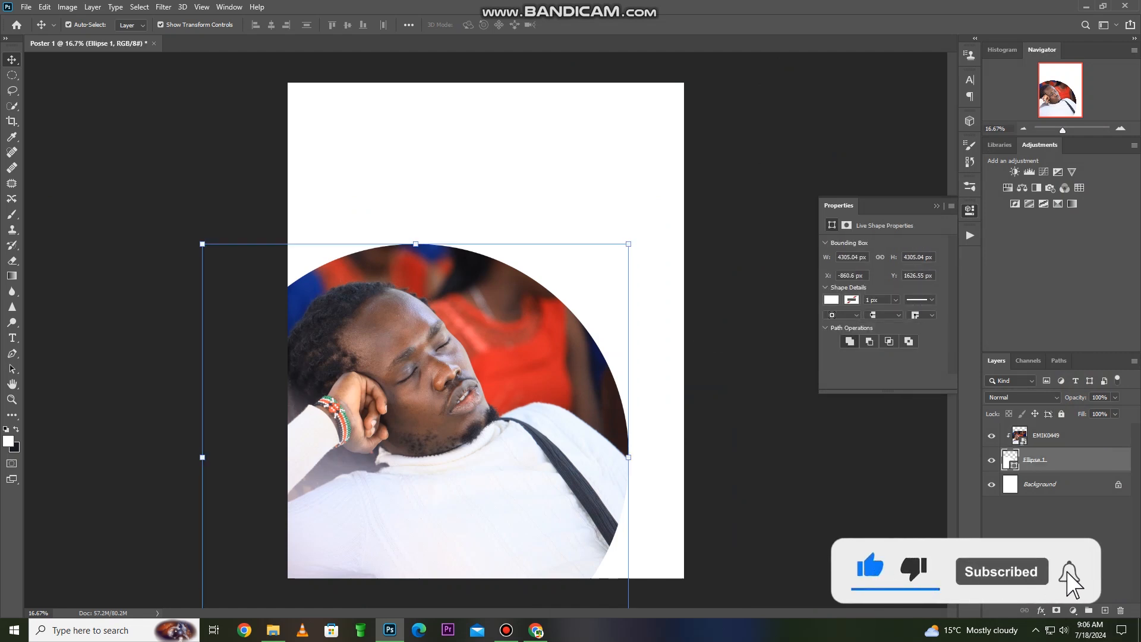
mouse_move(628, 244)
mouse_down()
mouse_move(385, 486)
mouse_move(632, 239)
mouse_up()
click(588, 25)
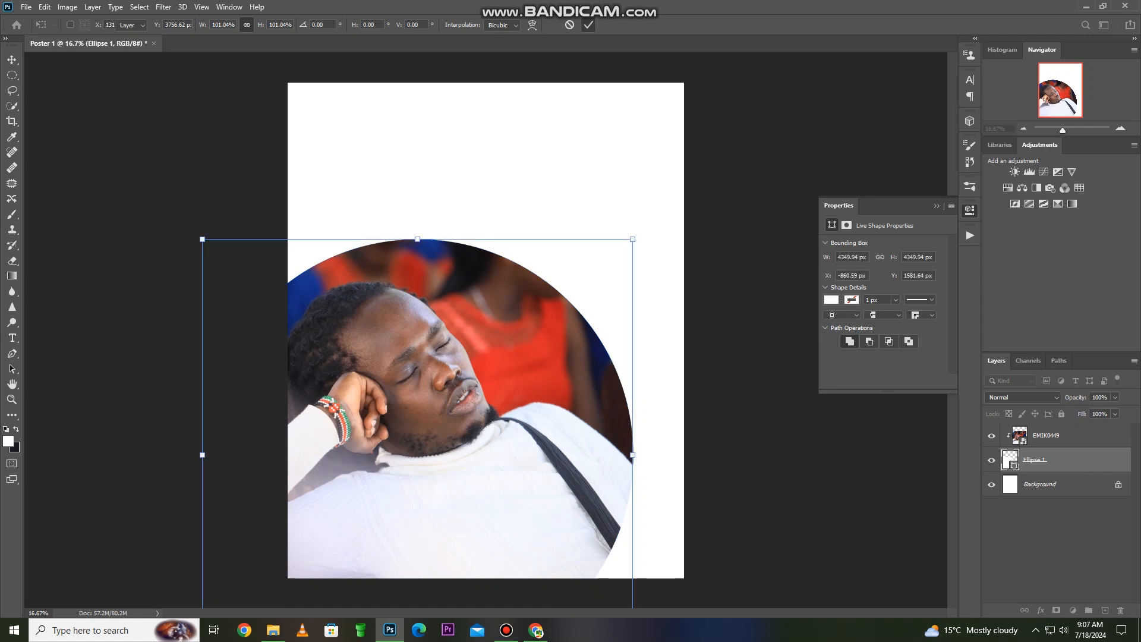
mouse_move(455, 389)
mouse_down()
mouse_move(428, 395)
mouse_move(438, 379)
mouse_up()
click(1051, 460)
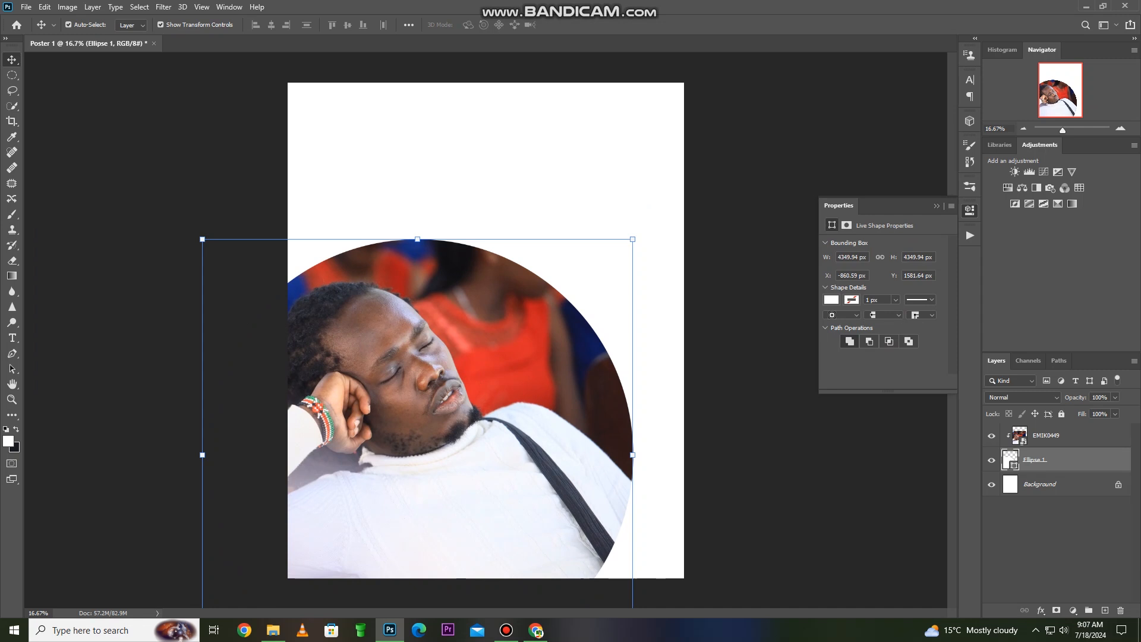
drag(1052, 461, 1051, 473)
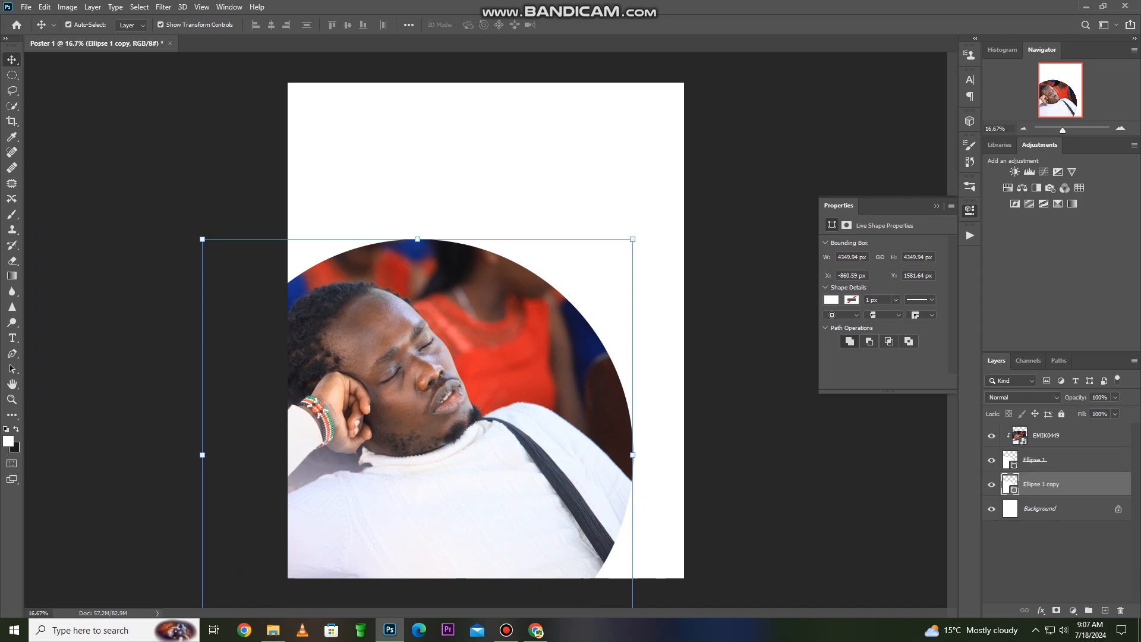
key(ctrl+z)
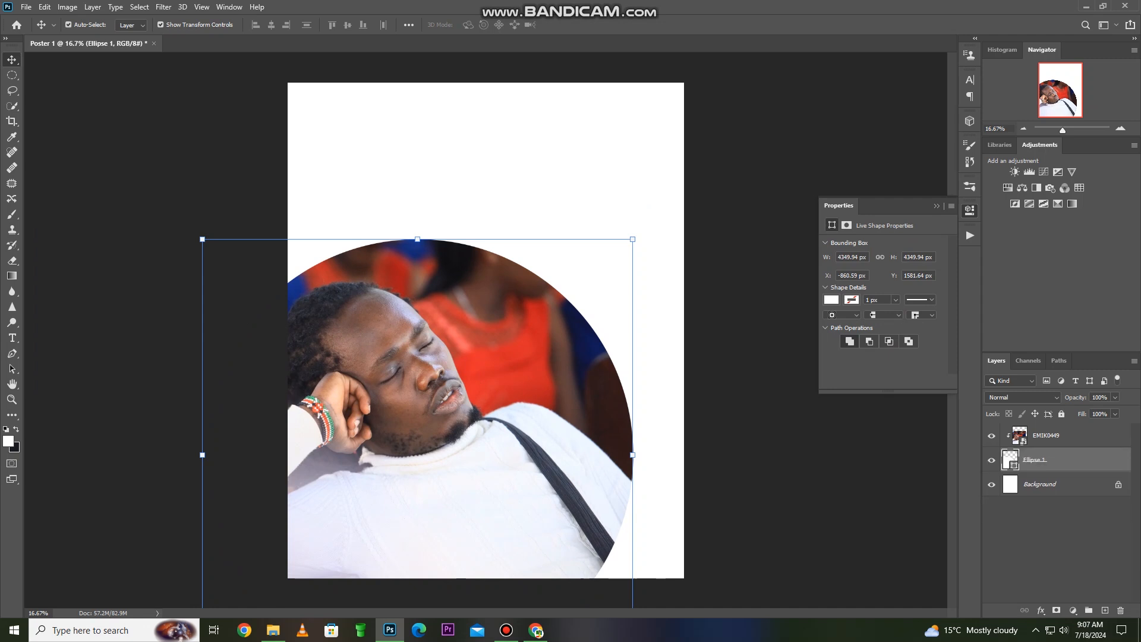
Duplicate the Ellipse 1 layer as Ellipse 1 copy in the same document and clip the EMIK0449 photo to the copy.
right_click(1061, 460)
click(931, 179)
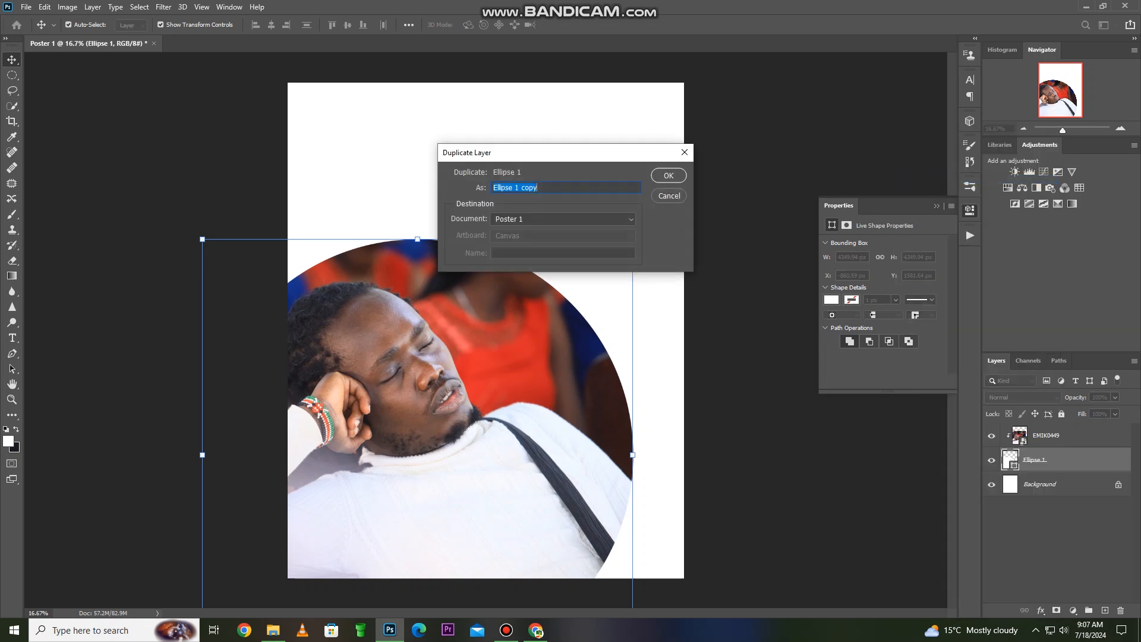
key(Return)
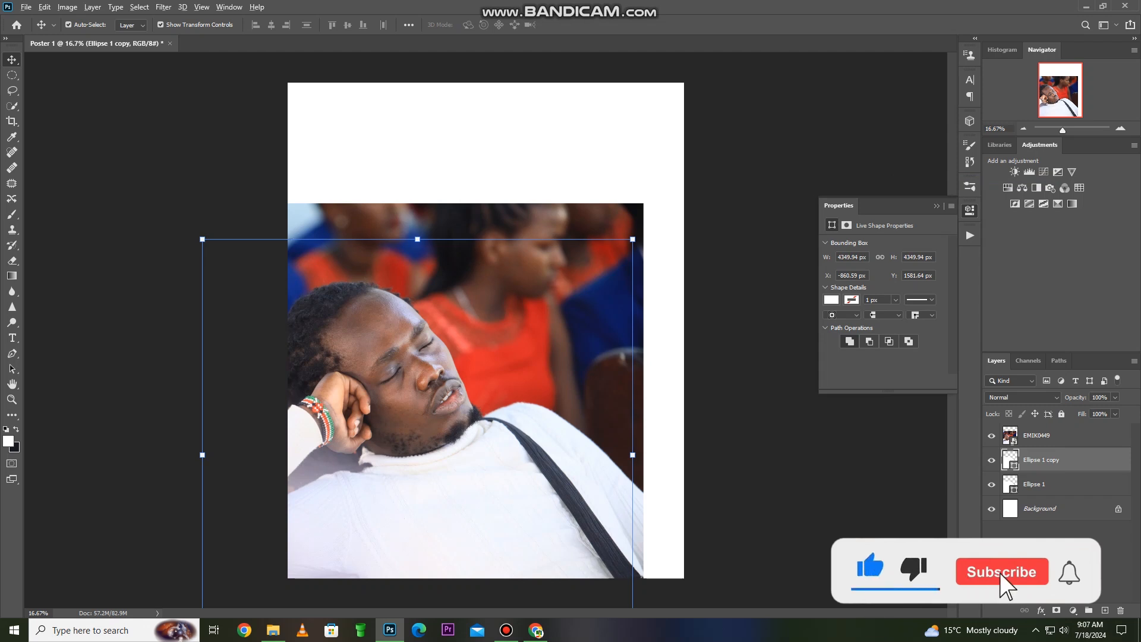
key(ctrl+alt+g)
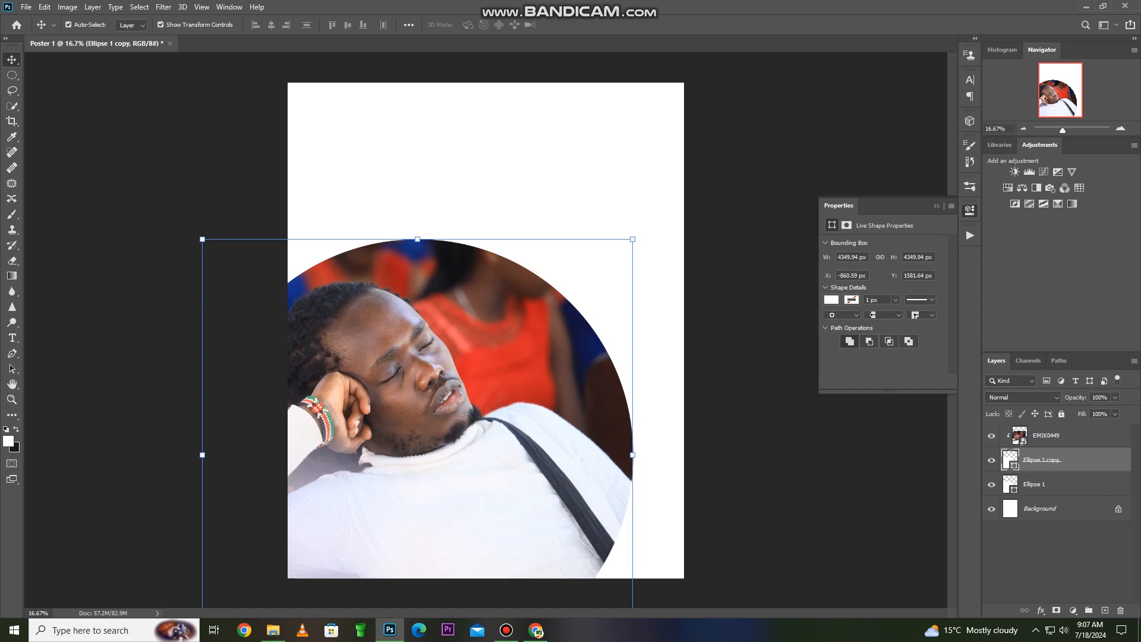
Nudge the original Ellipse 1 layer about 36 px right and slightly up so it is offset from its copy.
click(1062, 485)
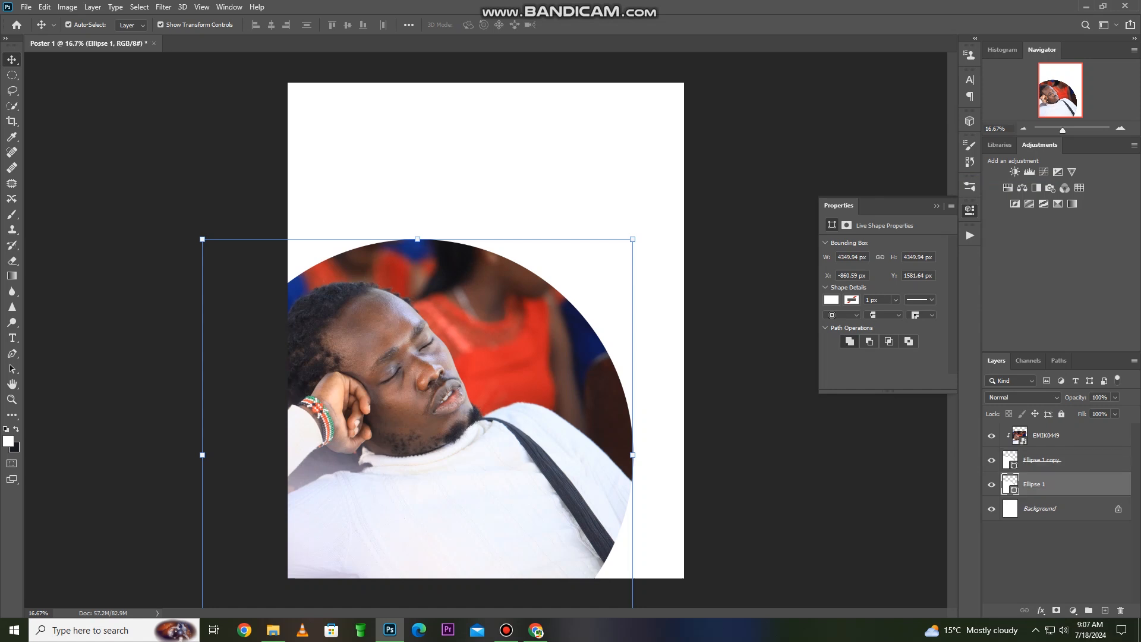
key(Right)
key(Right)
key(Right)
key(Right)
key(Right)
key(Right)
key(Right)
key(Right)
key(Right)
key(Right)
key(Right)
key(Right)
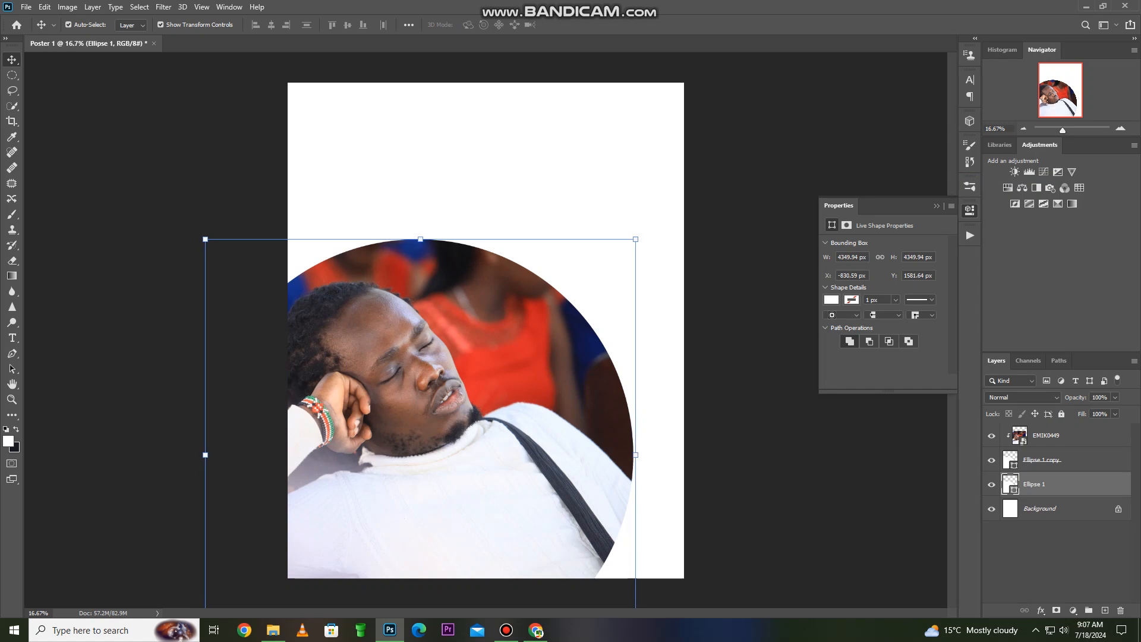
key(Right)
key(Right)
key(Right)
key(Right)
key(Right)
key(Right)
key(Right)
key(Right)
key(Right)
key(Right)
key(Right)
key(Right)
key(Right)
key(Right)
key(Right)
key(Right)
key(Right)
key(Right)
key(Right)
key(Right)
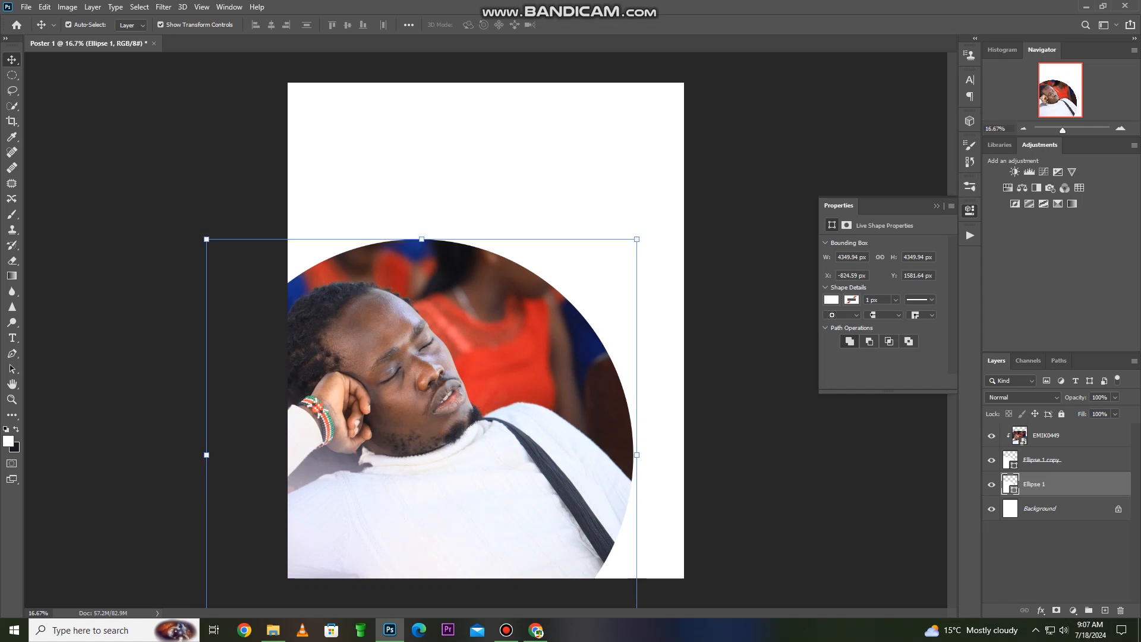
key(Up)
key(Up)
key(Up)
key(Up)
key(Up)
key(Up)
key(Up)
key(Up)
key(Up)
key(Up)
key(Up)
key(Up)
key(Up)
key(Up)
key(Up)
key(Up)
key(Up)
key(Up)
key(Up)
key(Up)
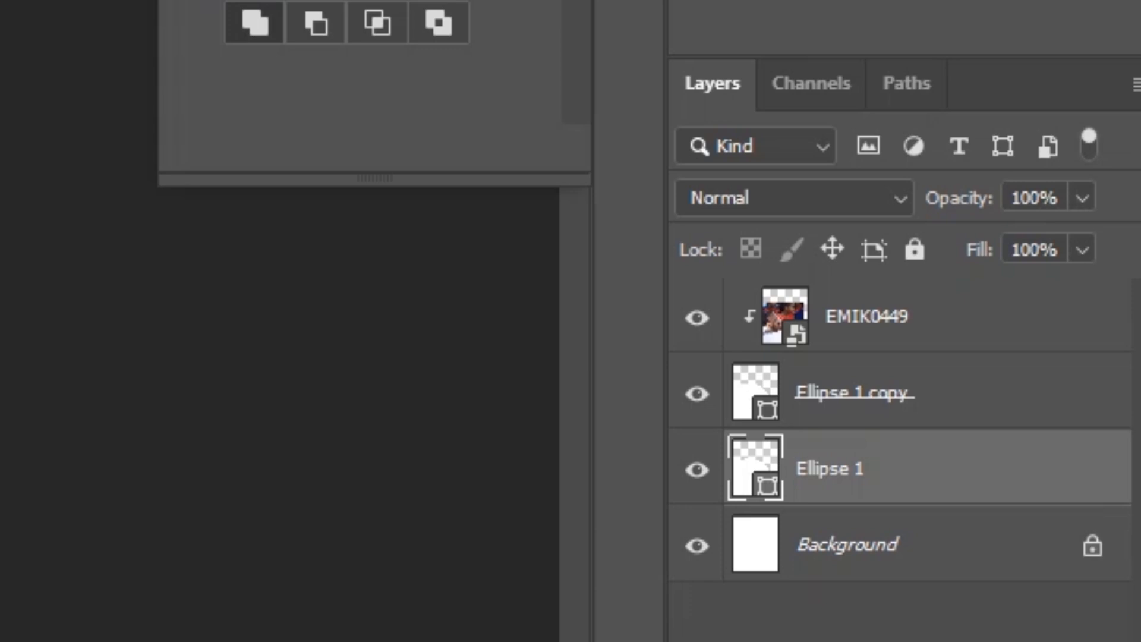
Change the fill colour of the original Ellipse 1 shape to black, hex 000000.
double_click(756, 468)
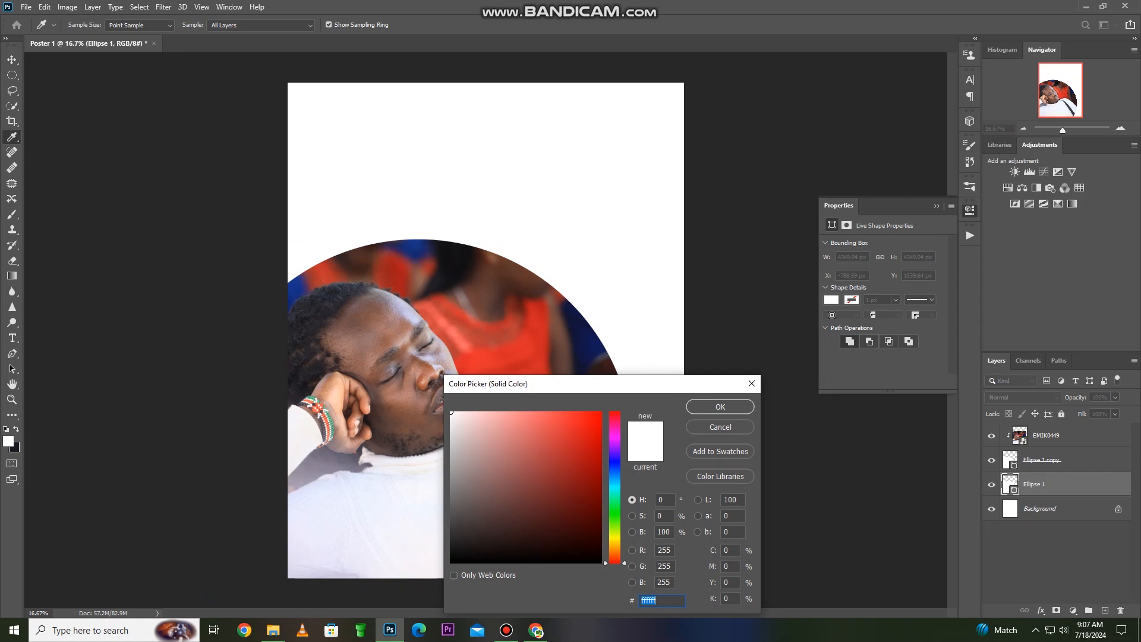
text(ff0404)
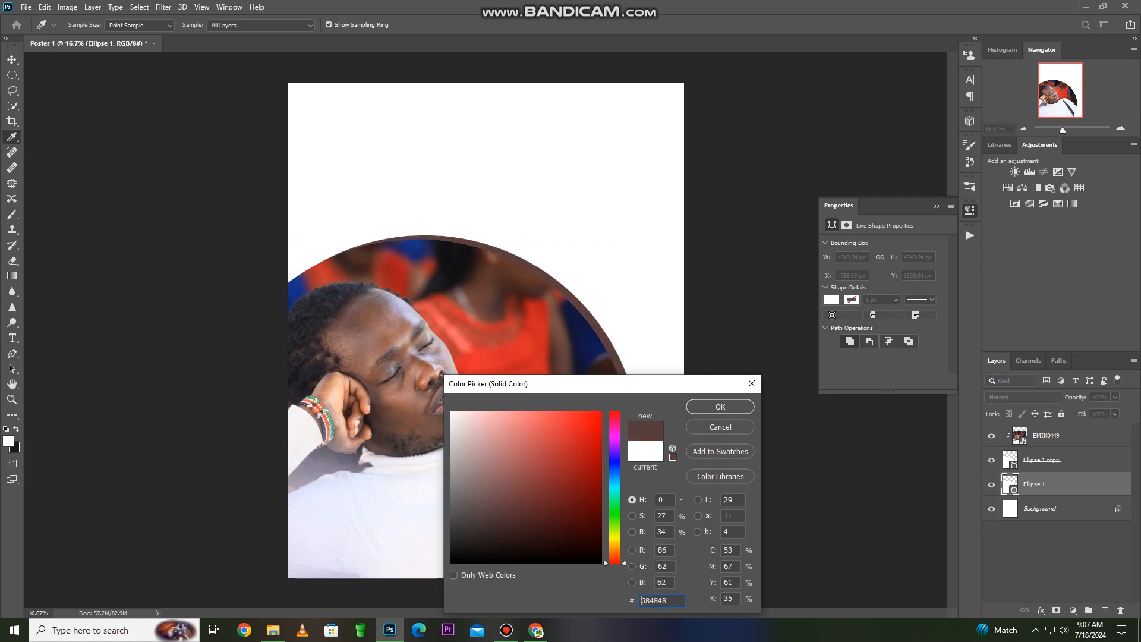
text(000000)
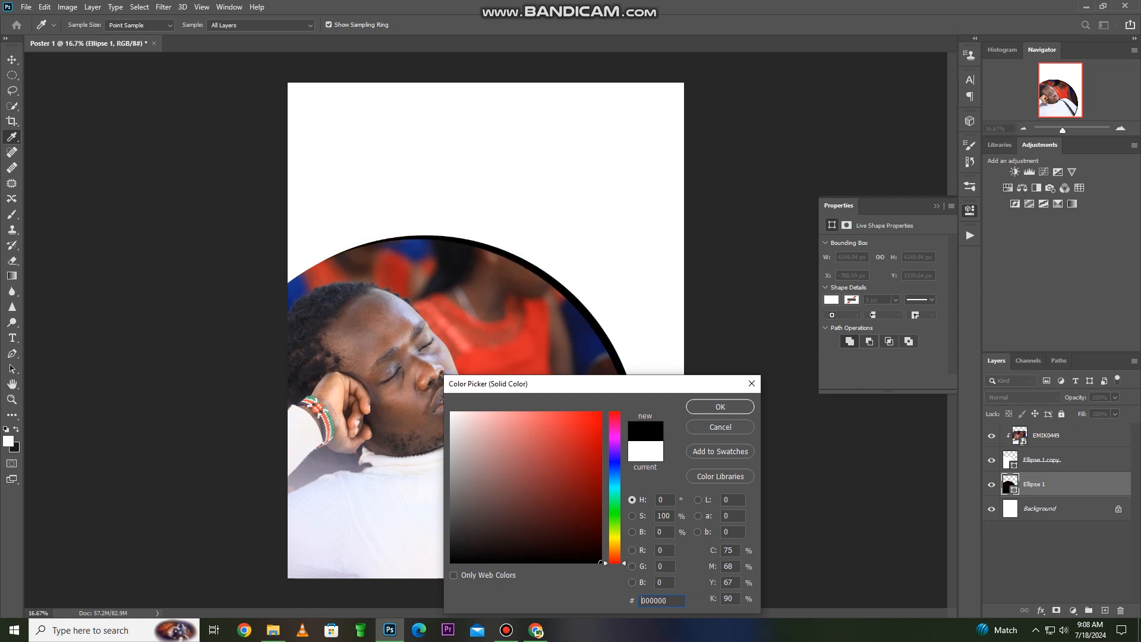
click(720, 407)
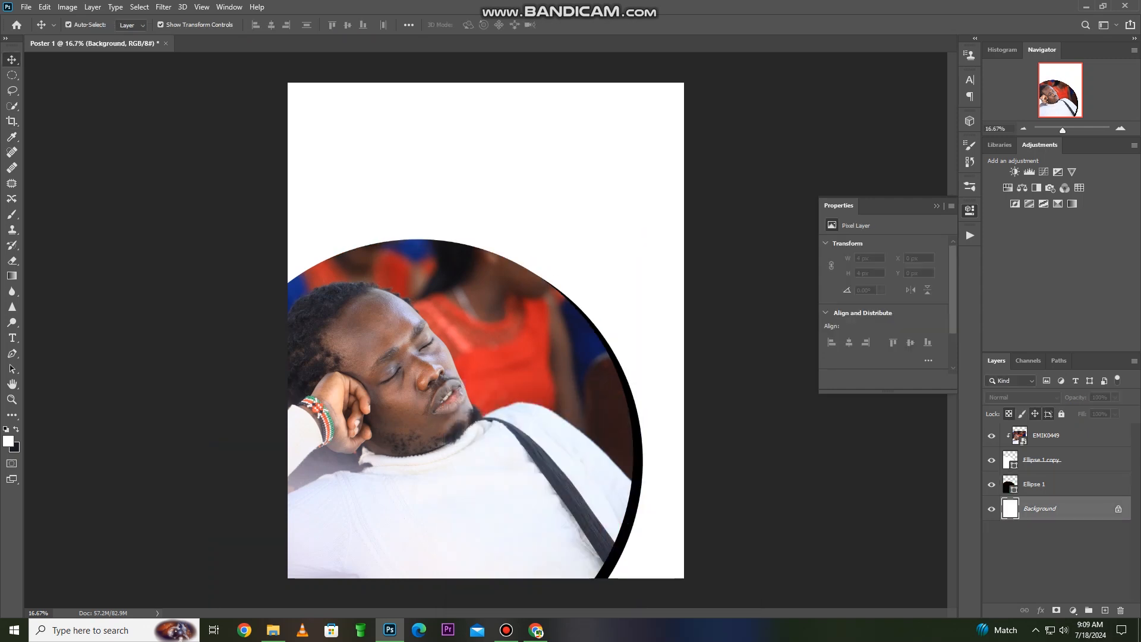
Nudge the black Ellipse 1 layer slightly left and up to narrow its rim around the photo circle, and deselect it.
click(640, 472)
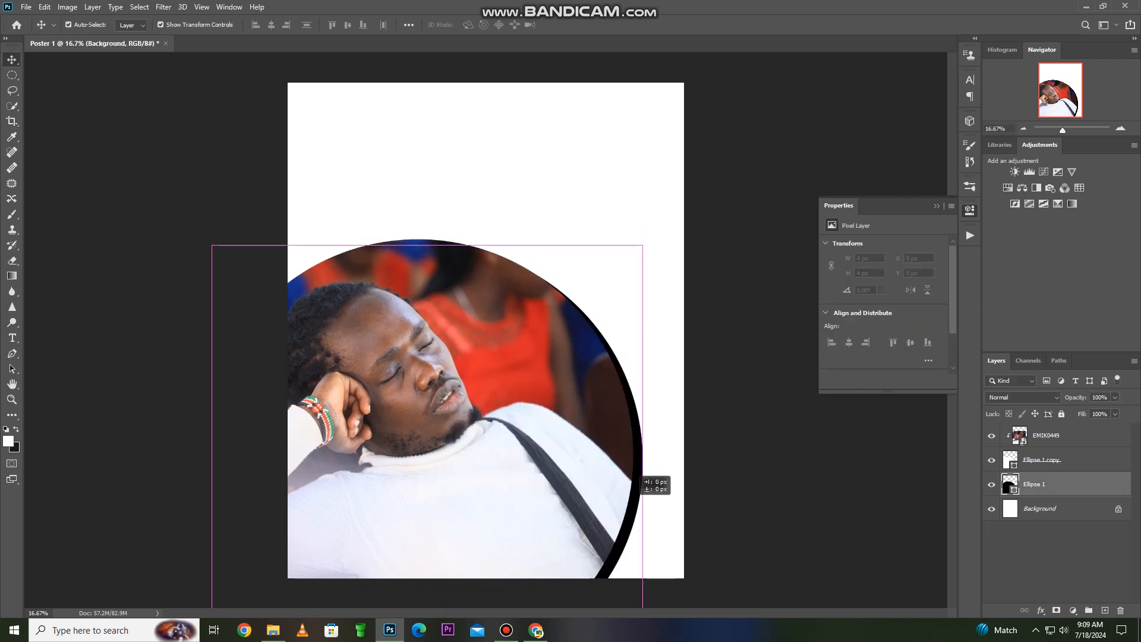
key(Left)
key(Left)
key(Left)
key(Left)
key(Left)
key(Left)
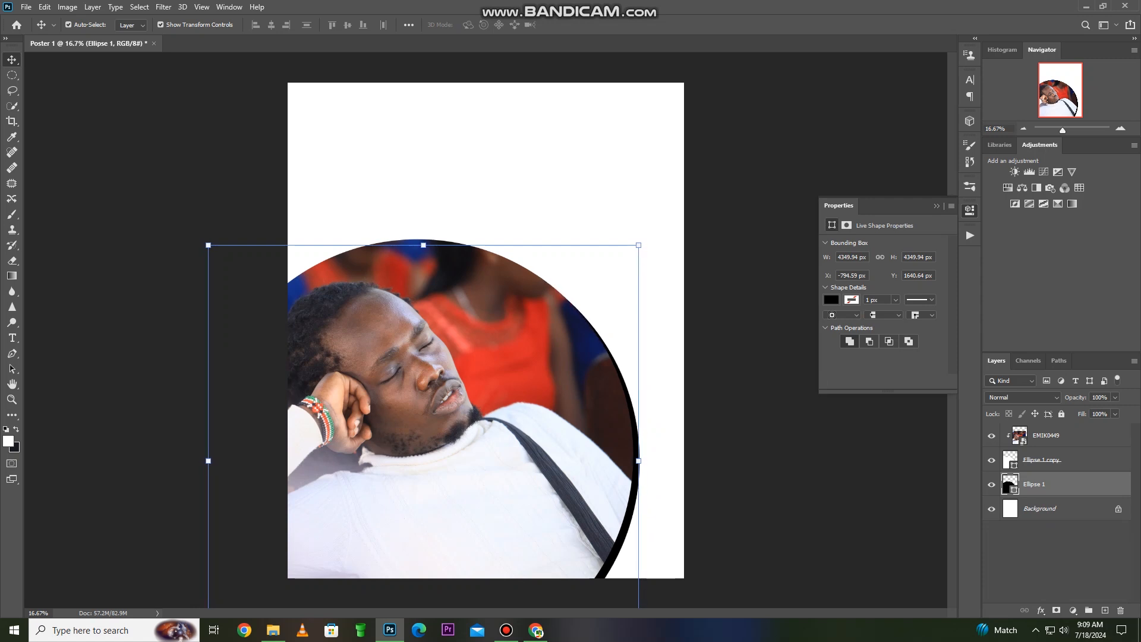
key(Up)
key(Up)
key(Left)
click(750, 455)
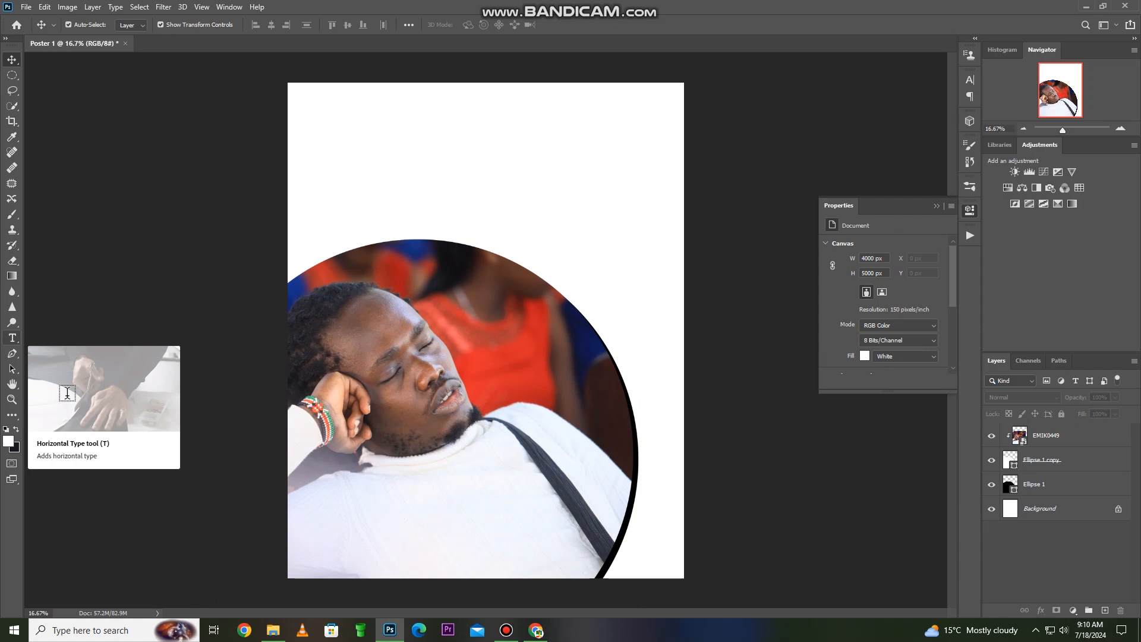
Add the horizontal text "Nyumba ya baba" in black in the white area above the circle.
click(12, 337)
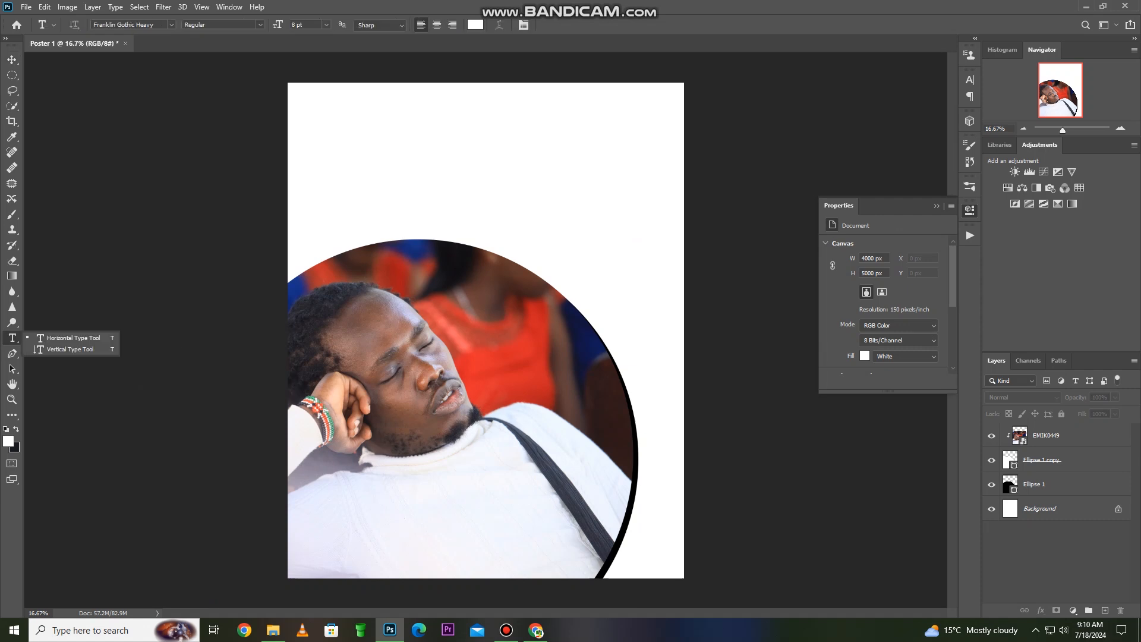
click(407, 116)
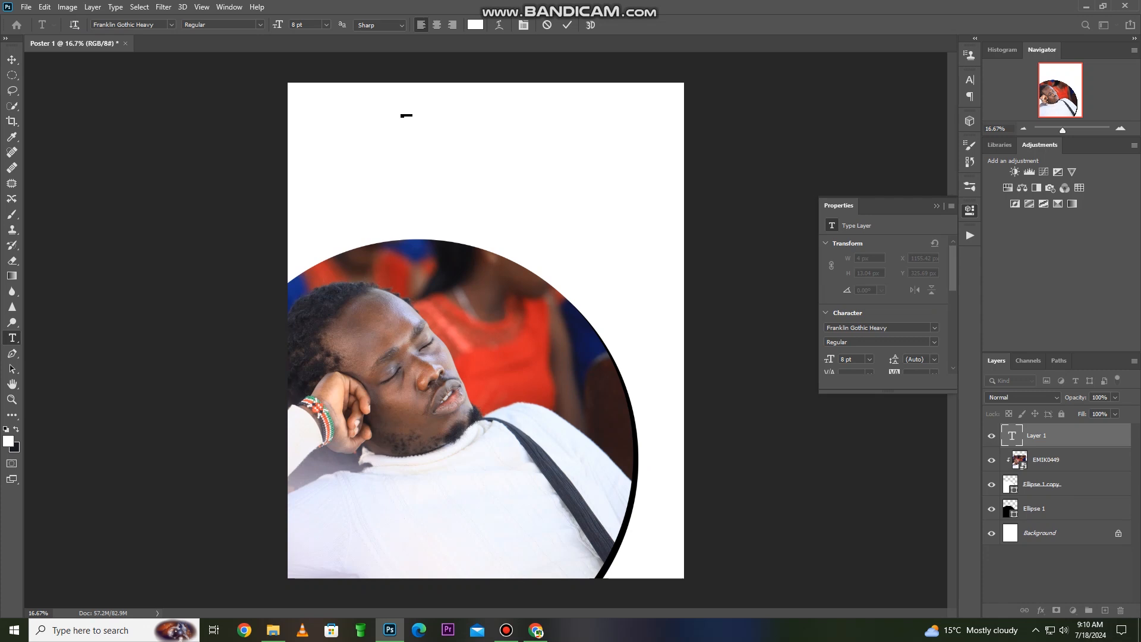
click(475, 24)
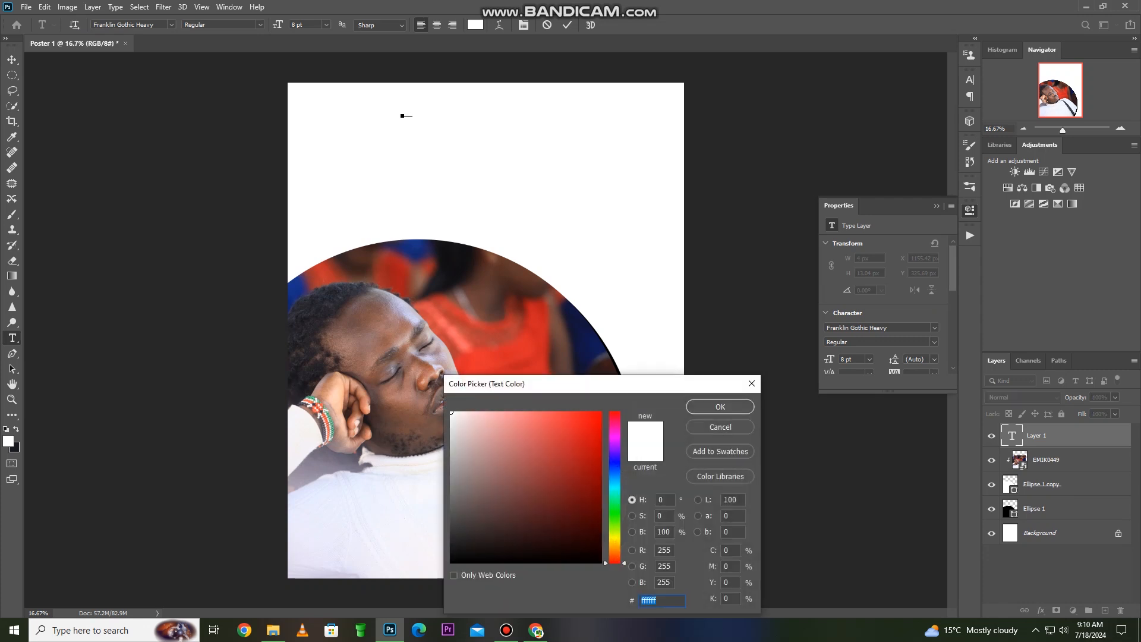
click(600, 561)
click(720, 407)
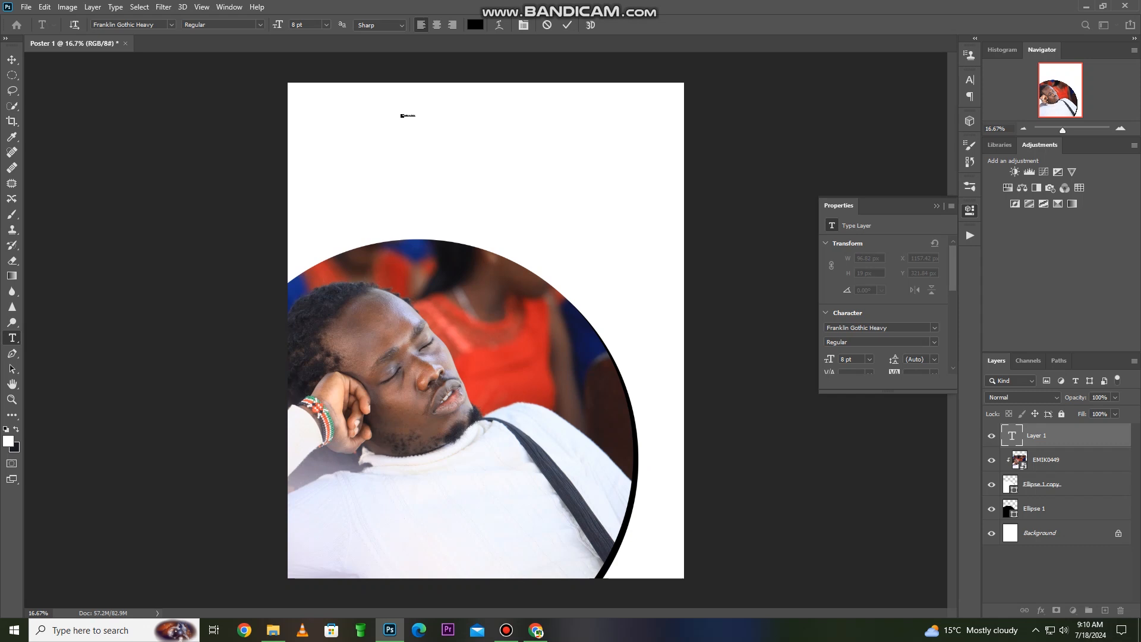
click(567, 25)
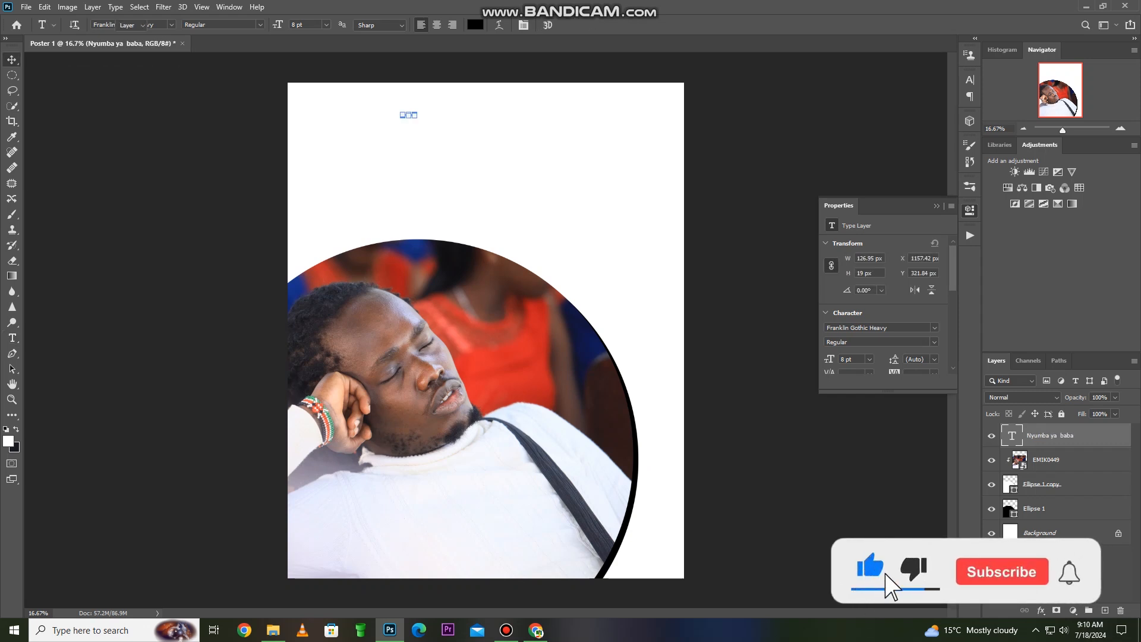
Scale the "Nyumba ya baba" text up to about 3257 px wide and place it across the top of the poster.
click(12, 59)
drag(415, 114, 590, 88)
drag(402, 116, 311, 130)
drag(481, 105, 554, 107)
drag(384, 131, 340, 138)
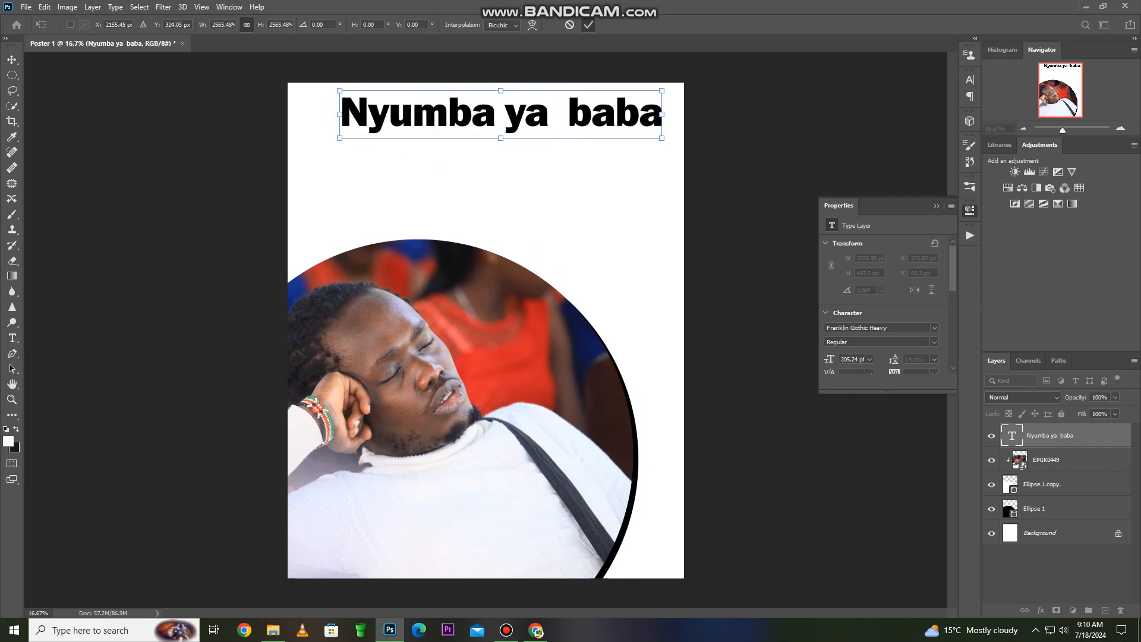
click(588, 25)
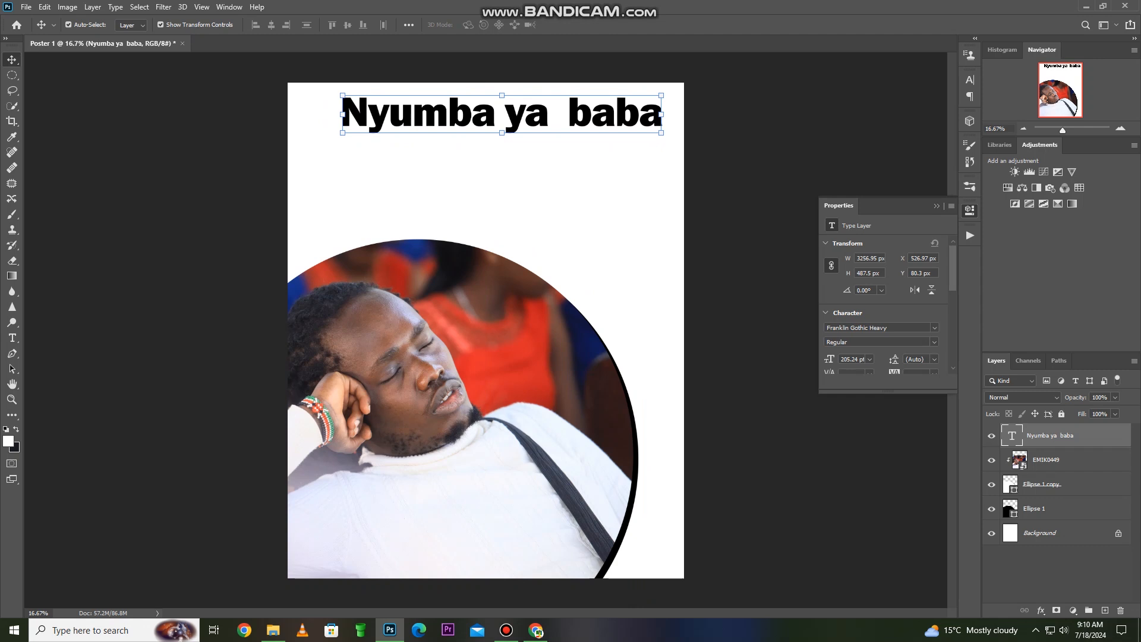
Change the font of the "Nyumba ya baba" title to Bernard MT Condensed.
double_click(339, 125)
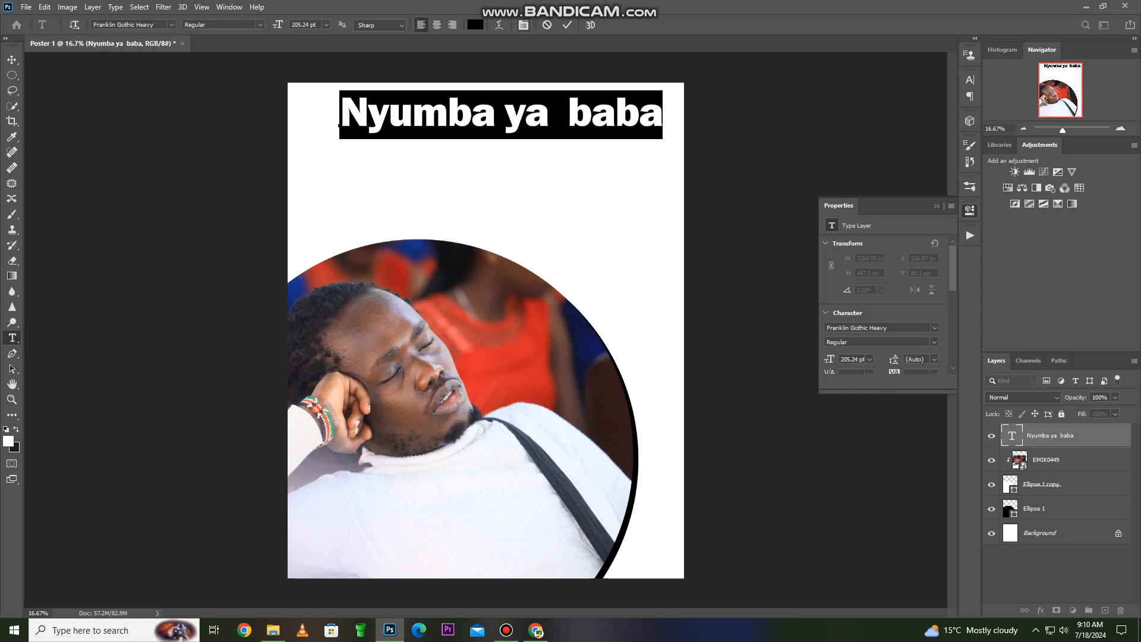
key(ctrl+t)
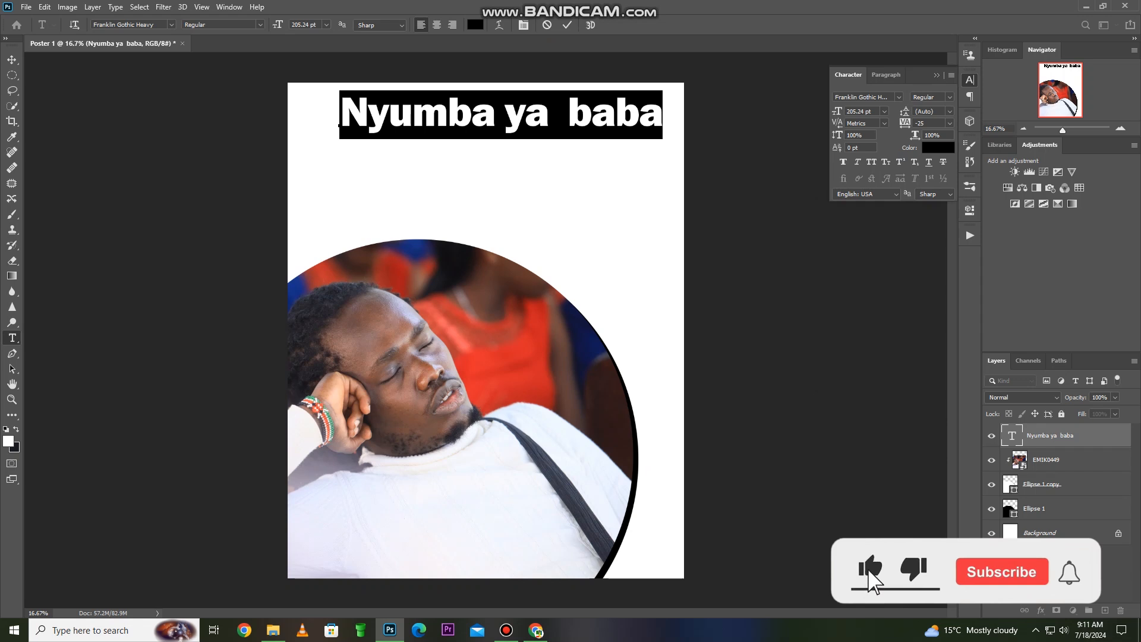
click(899, 96)
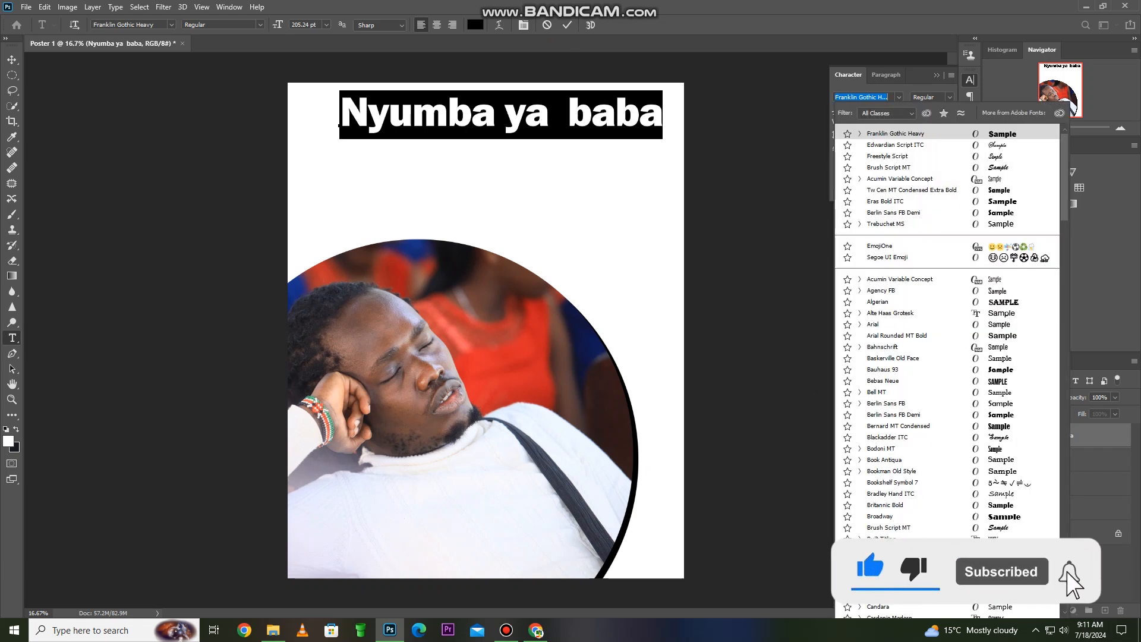
scroll(947, 231, down, 1)
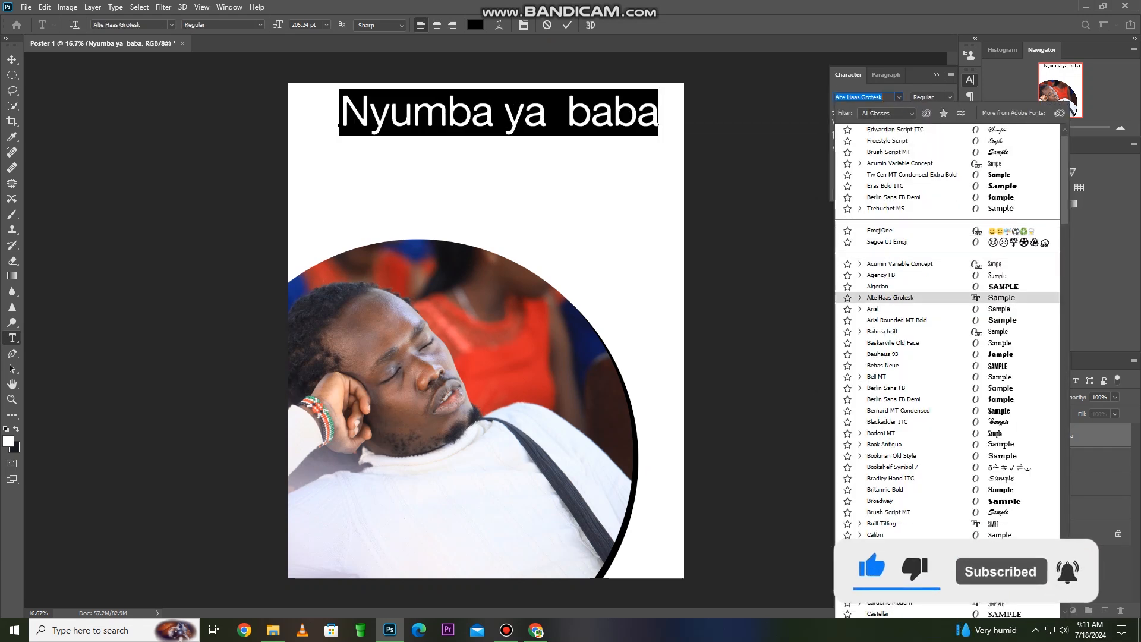
key(Down)
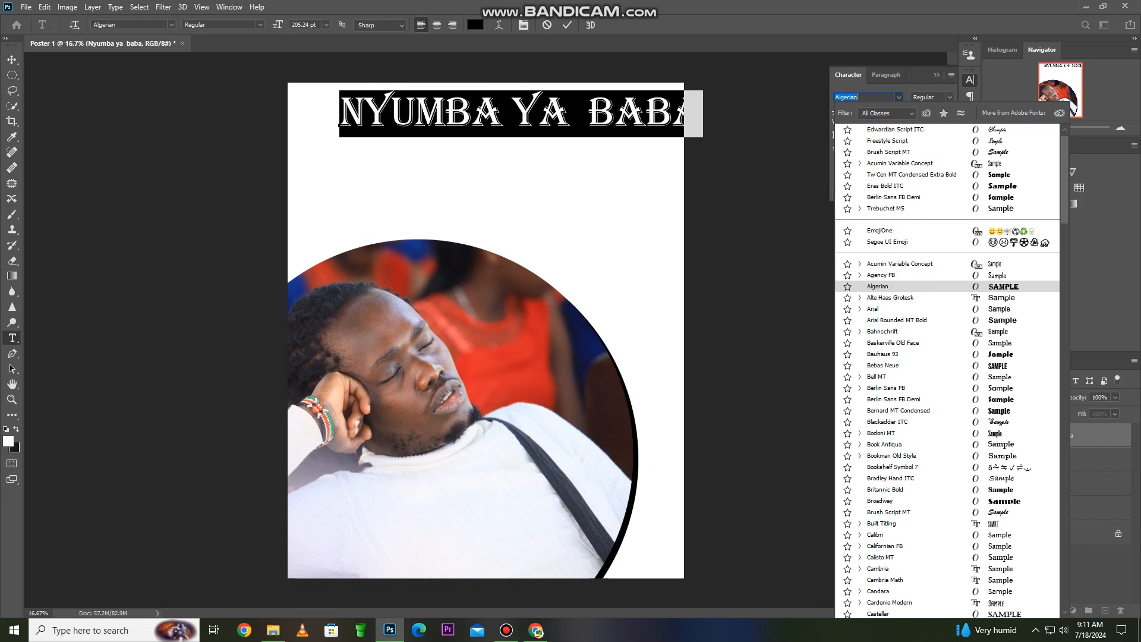
key(Down)
key(Down)
key(Down)
key(Down)
key(Down)
key(Down)
key(Down)
key(Down)
key(Down)
key(Down)
key(Down)
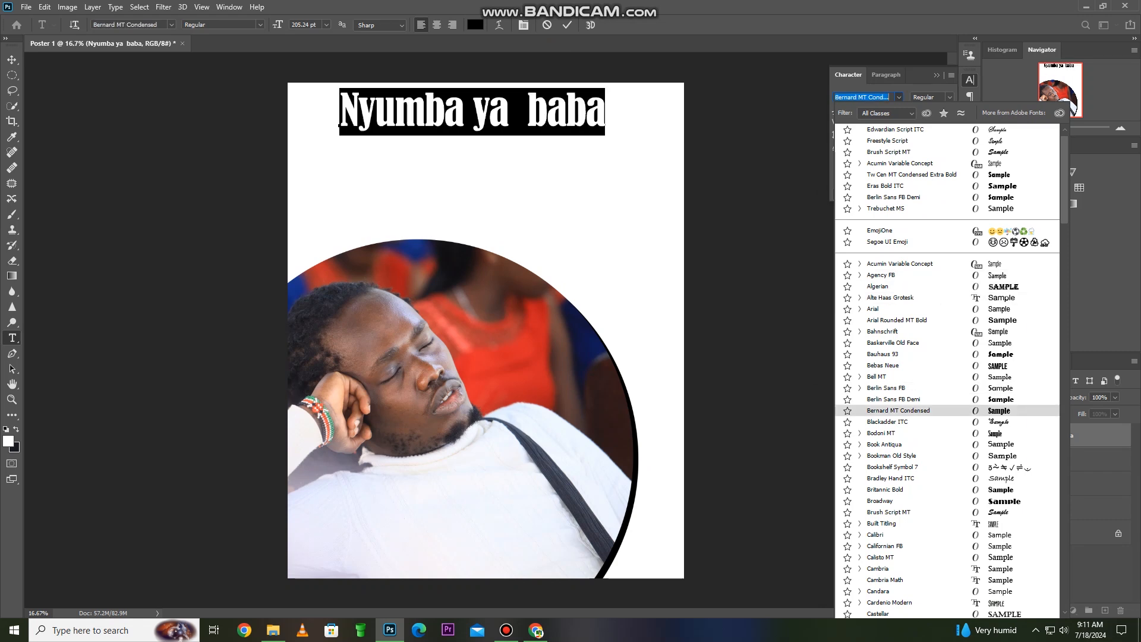
key(Return)
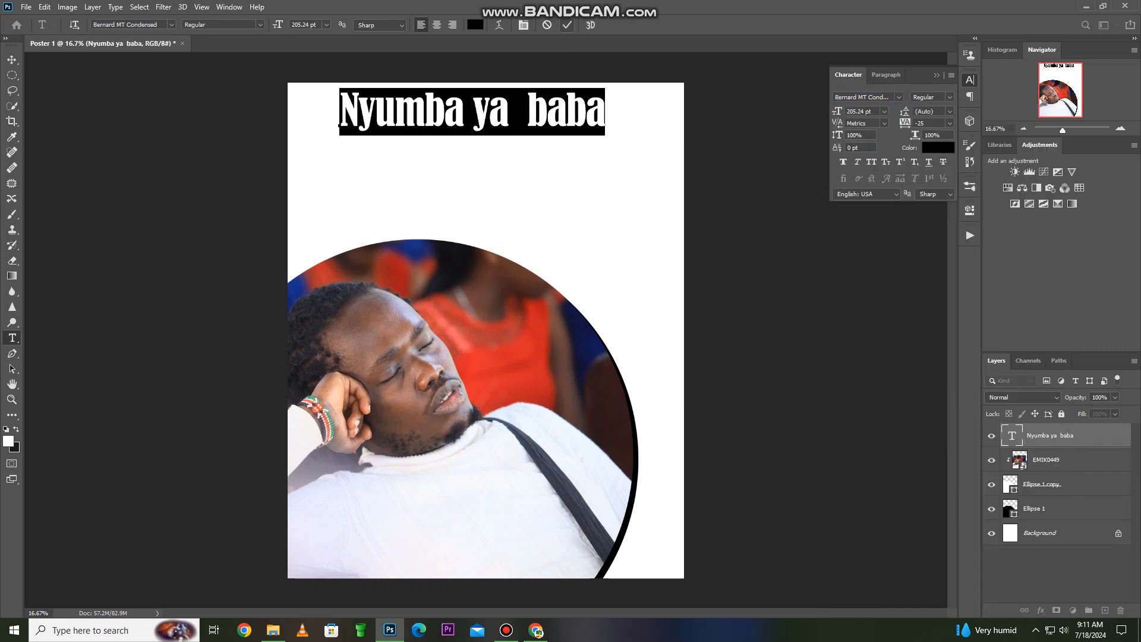
click(567, 25)
key(v)
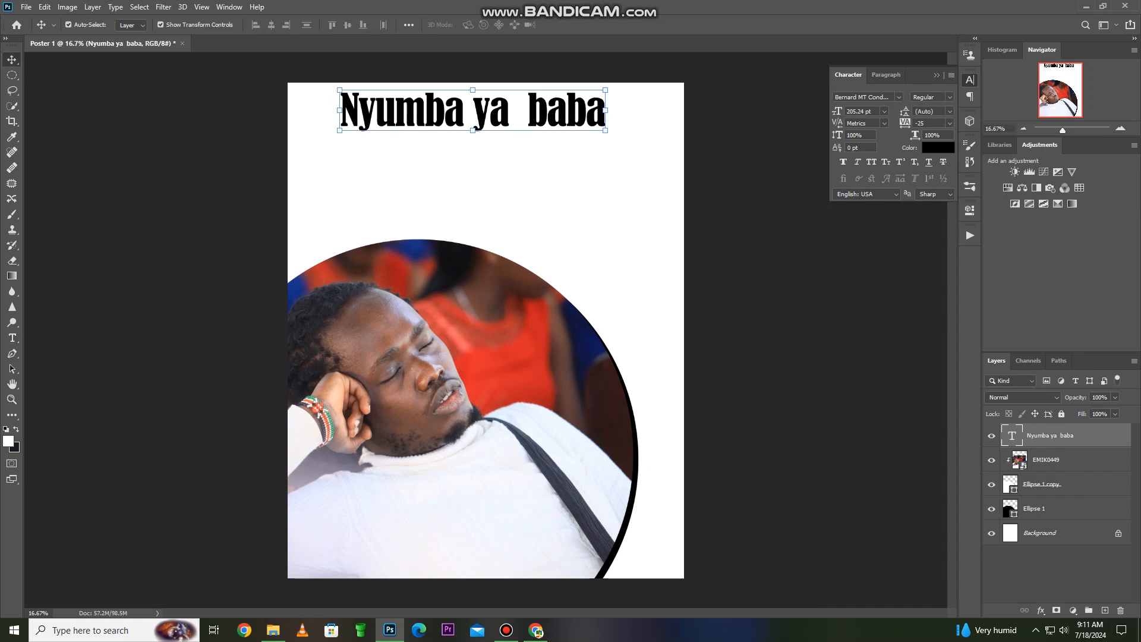
Set the title in All Caps, enlarge it to about 264 pt, and reposition it just below the poster's top edge.
double_click(1012, 436)
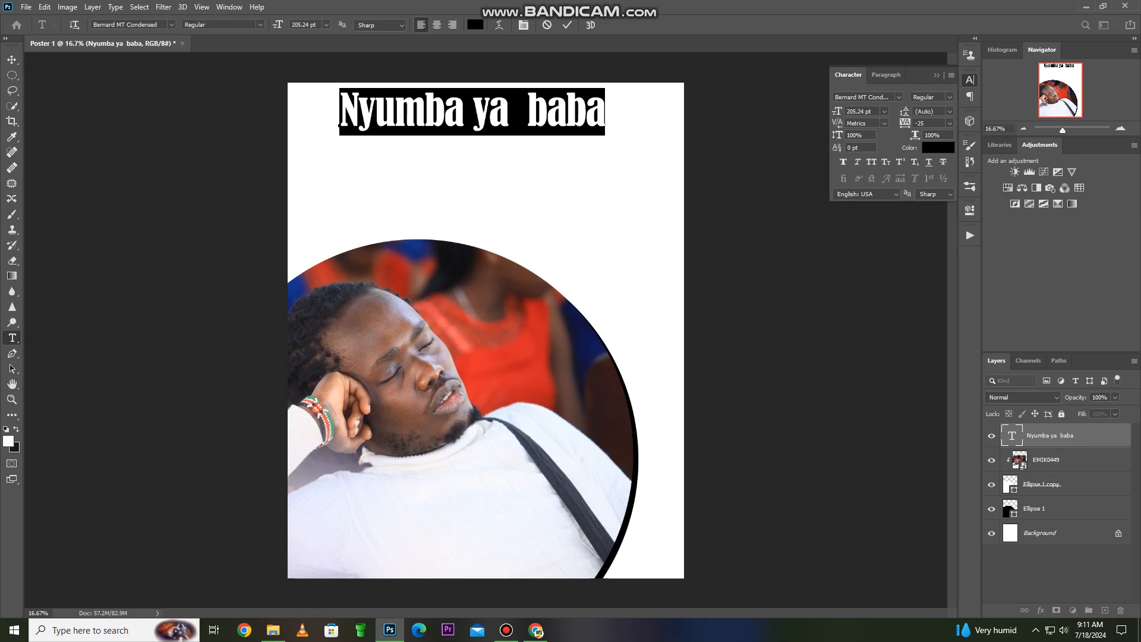
click(871, 161)
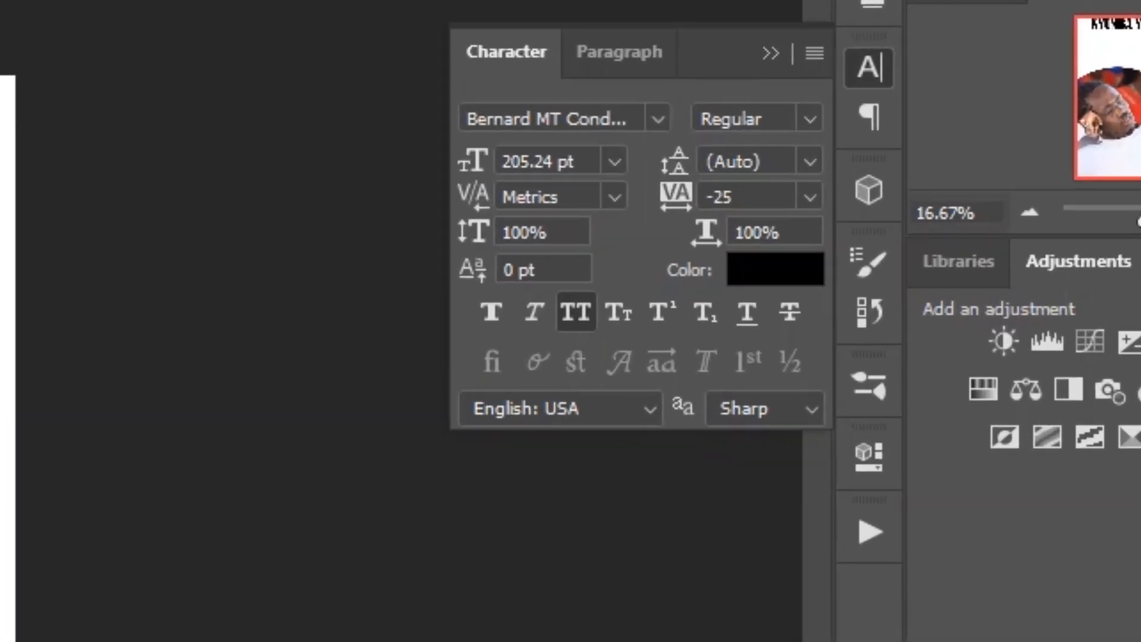
drag(346, 154, 684, 142)
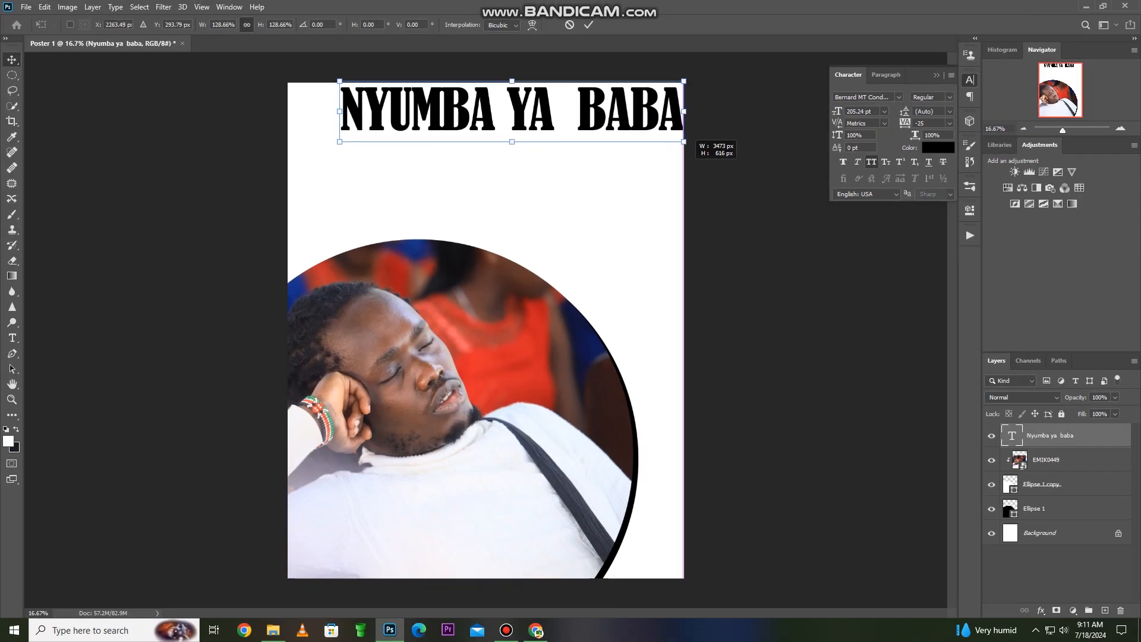
drag(633, 98, 617, 109)
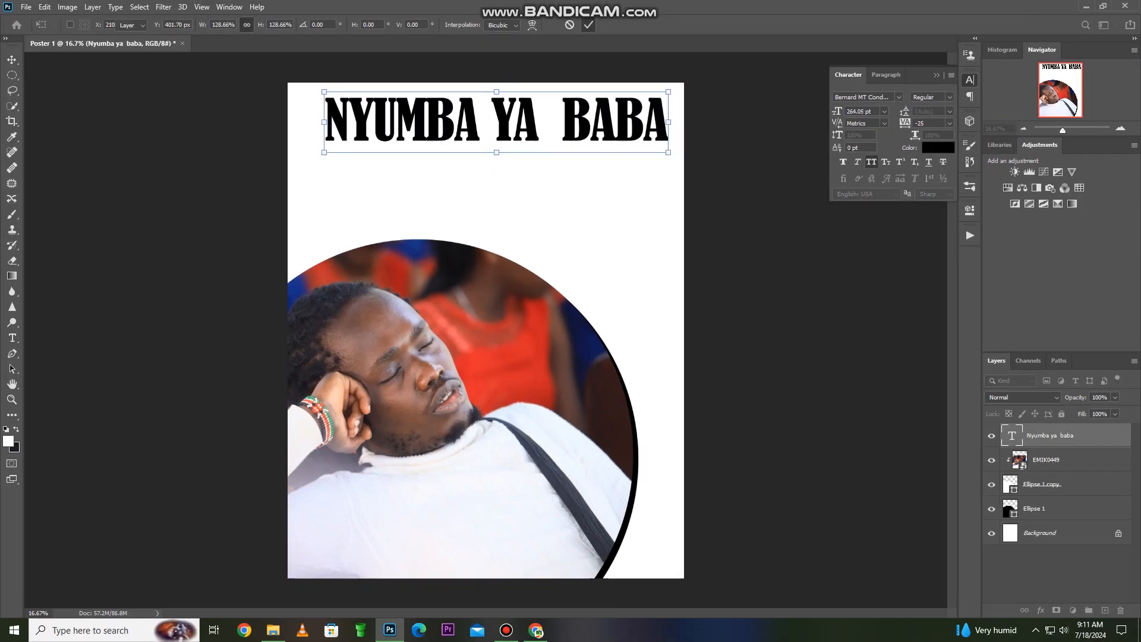
click(588, 24)
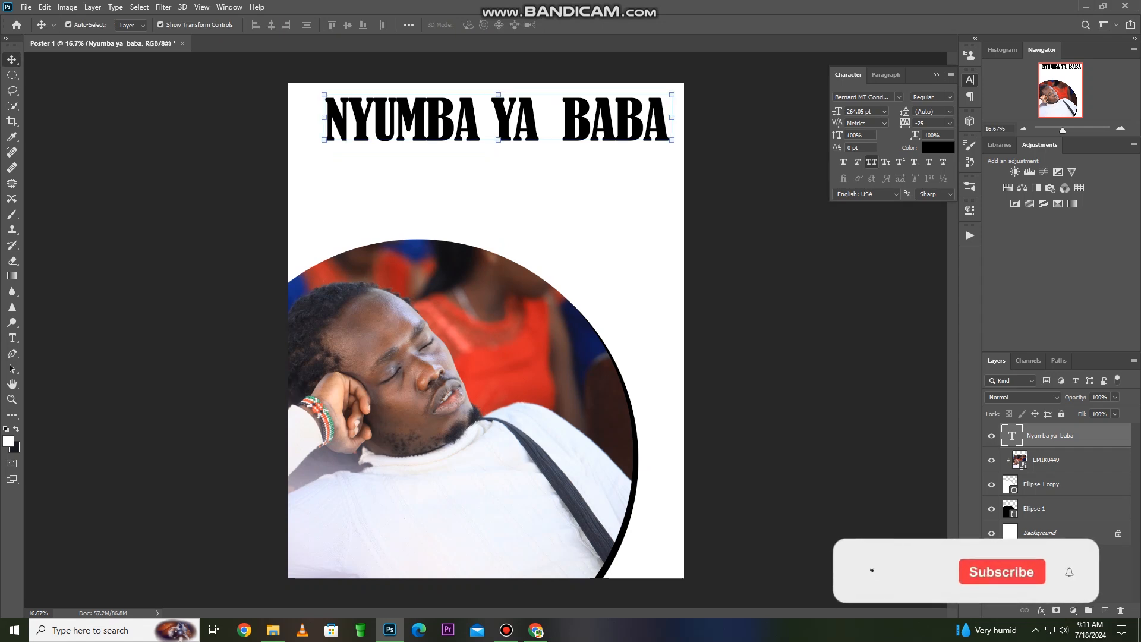
drag(571, 118, 559, 181)
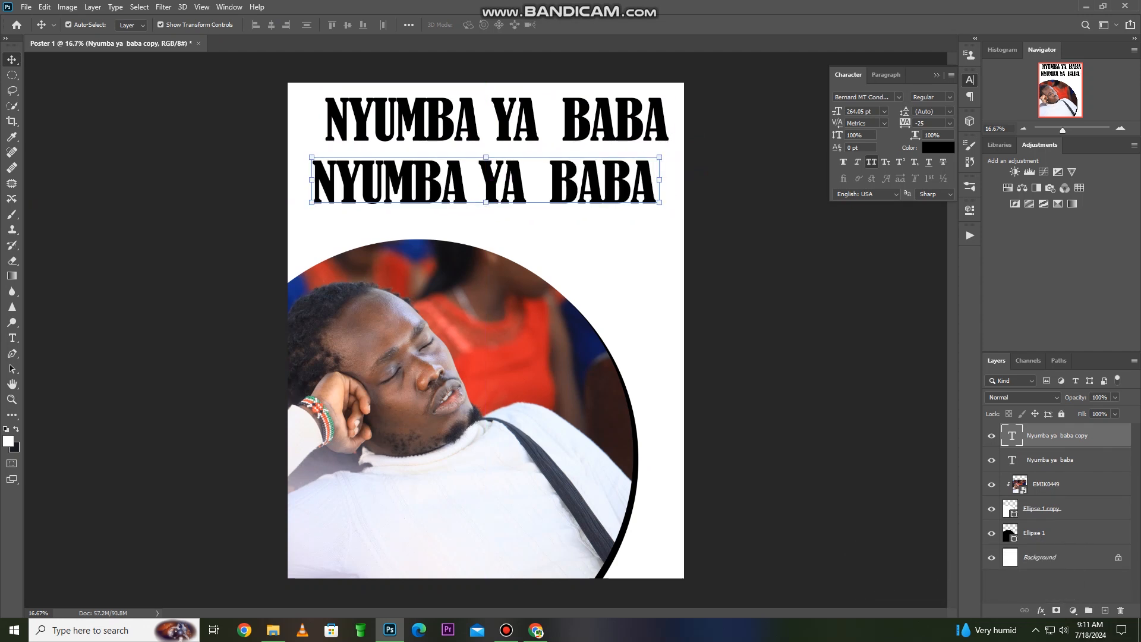
drag(558, 181, 586, 180)
key(Delete)
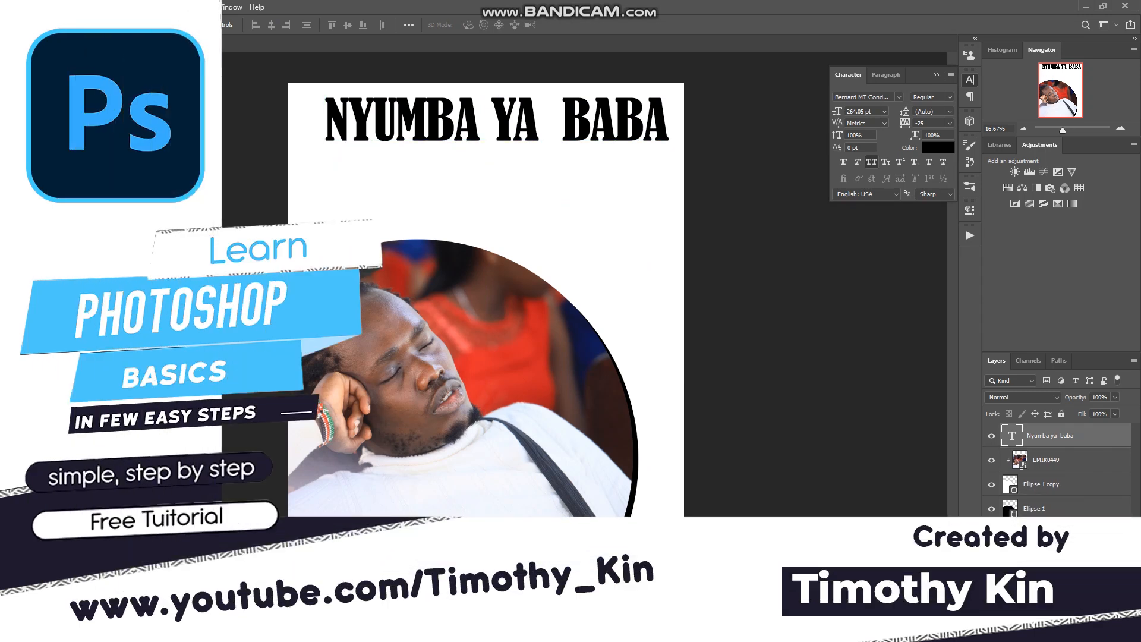
Duplicate the "Nyumba ya baba" title layer and place the copy directly below the original line.
key(ctrl+j)
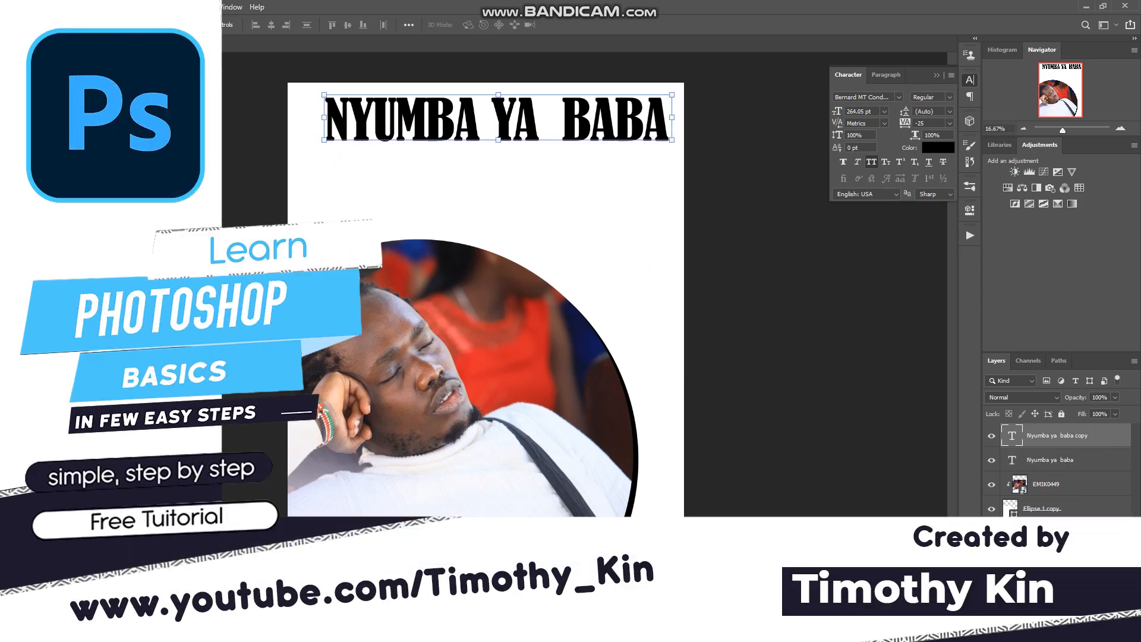
right_click(1031, 436)
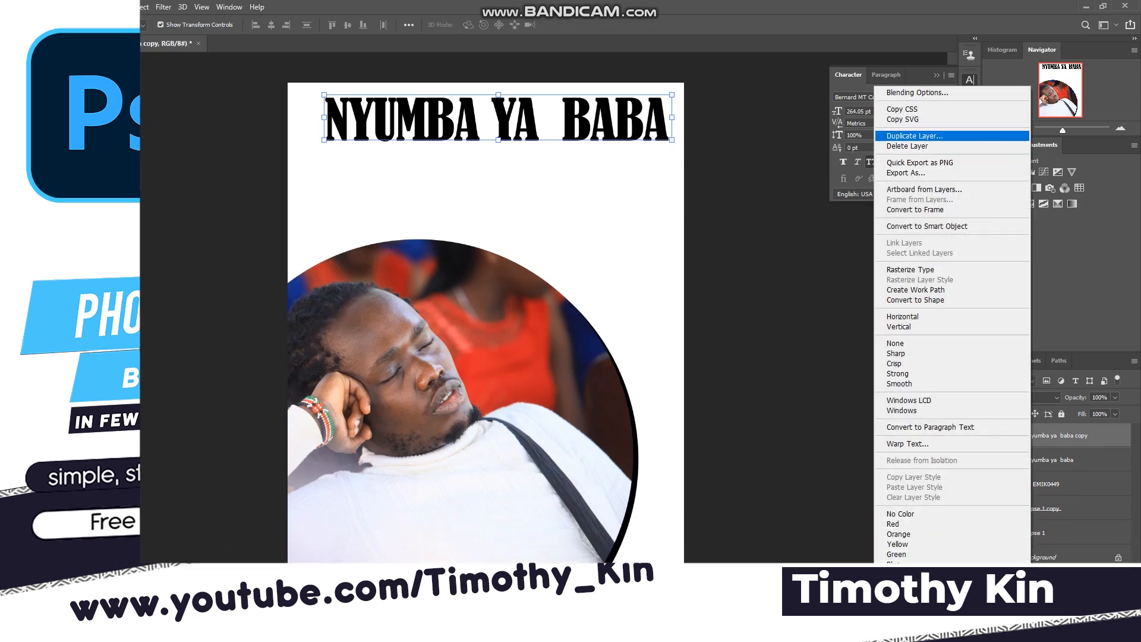
key(Escape)
drag(483, 98, 489, 162)
Replace the text of the duplicated title line with "NI FURAHA".
double_click(493, 179)
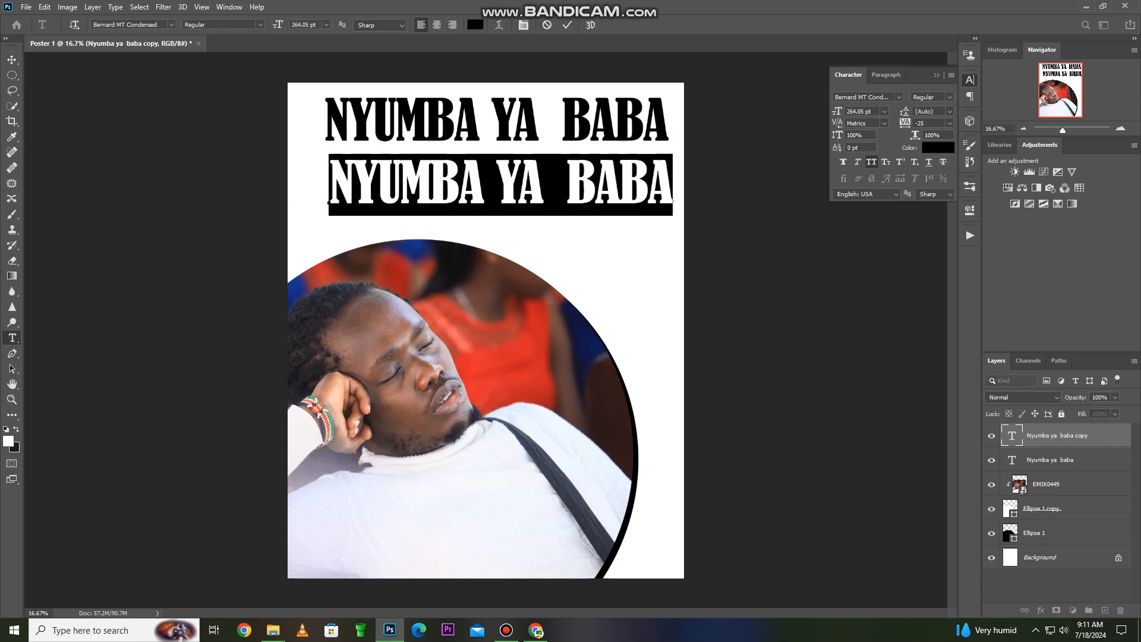
text(NI F)
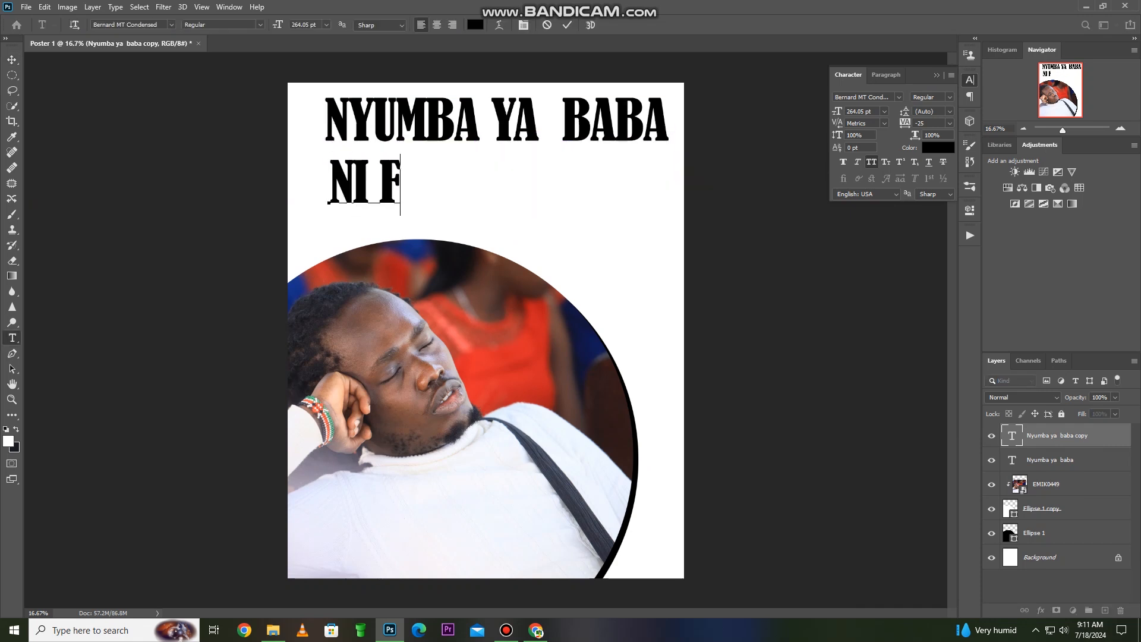
text(URAHA)
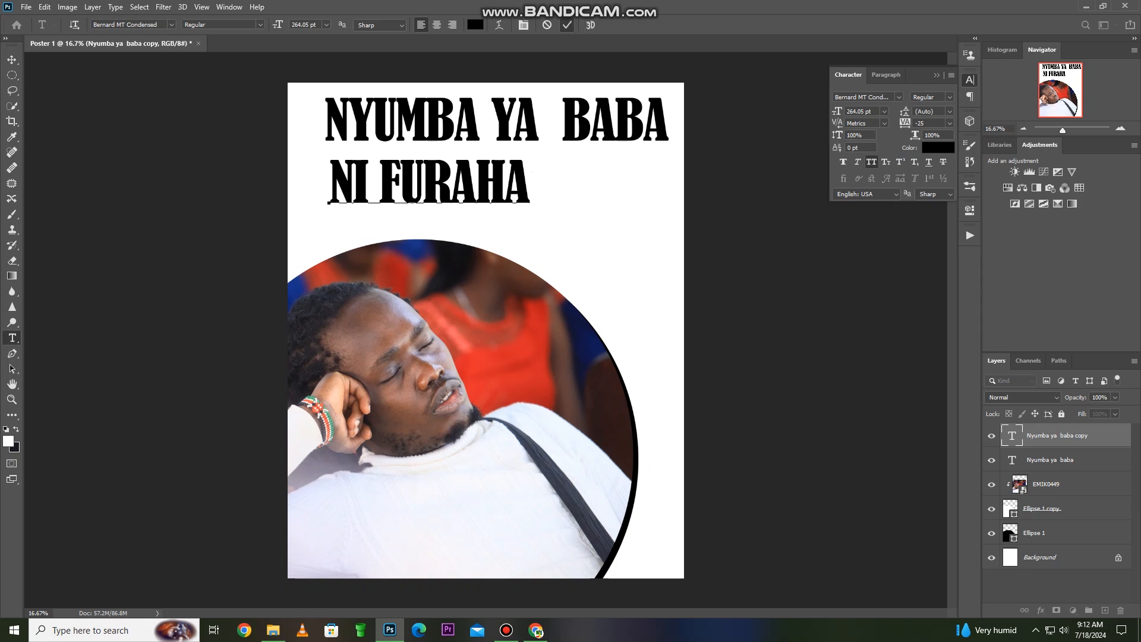
click(567, 24)
key(v)
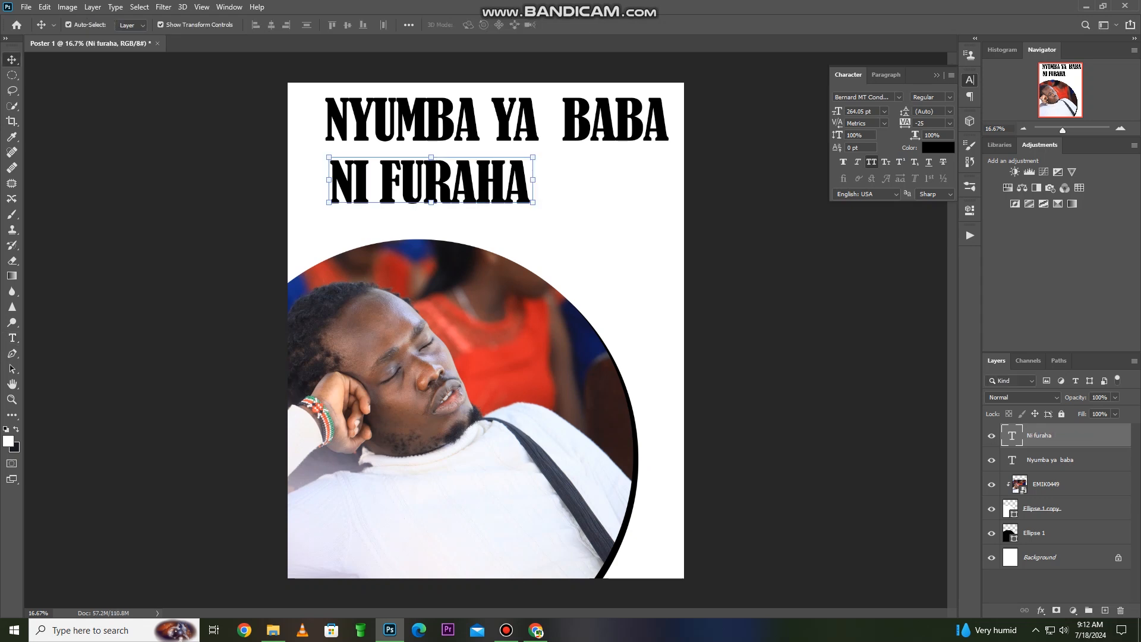
Turn off All Caps for the second title line so it reads "Ni furaha".
double_click(1012, 436)
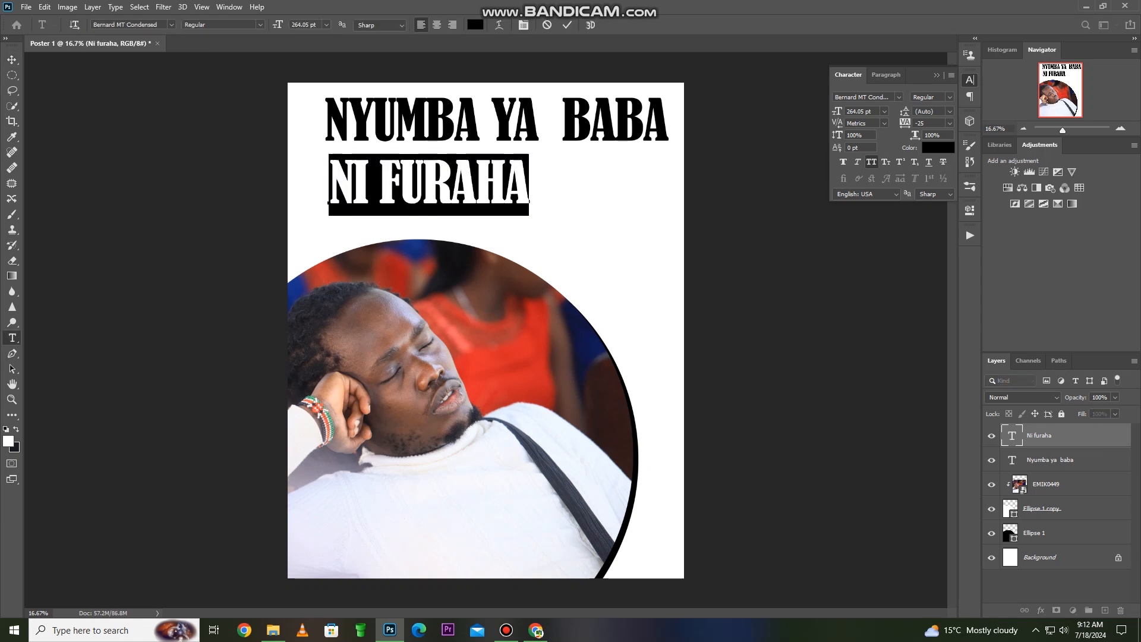
key(ctrl+shift+k)
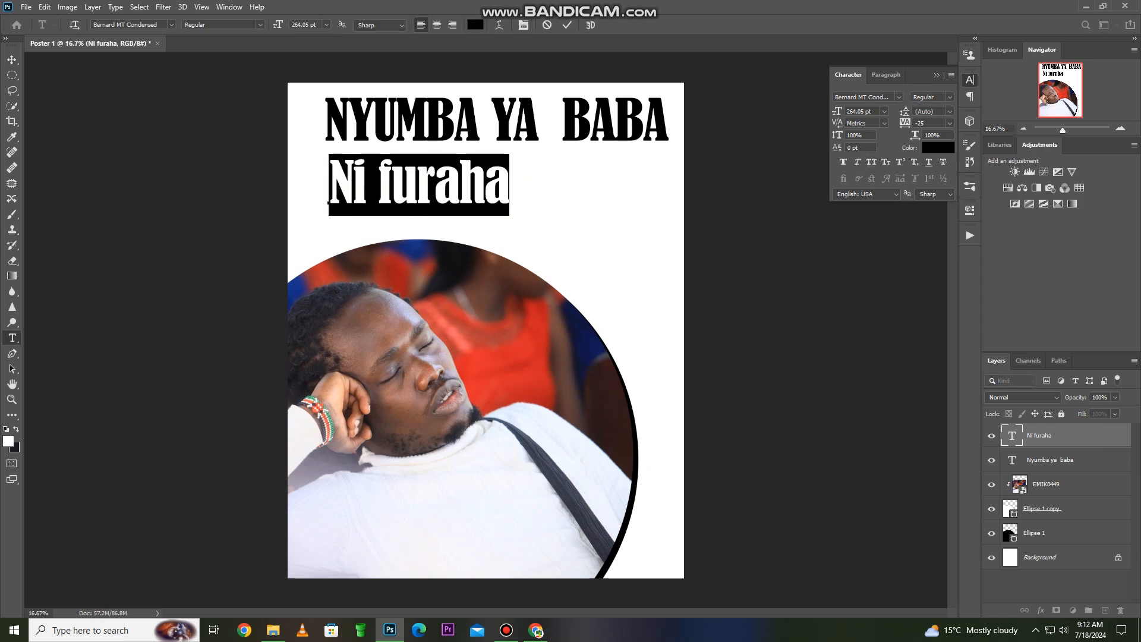
click(567, 24)
key(v)
key(Return)
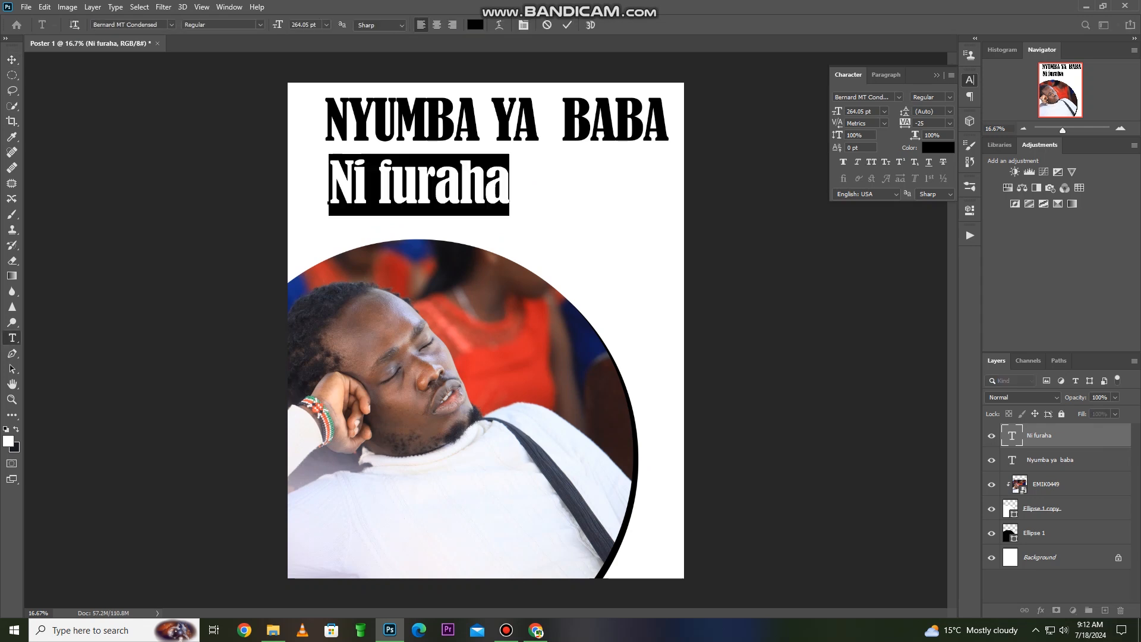
Change the "Ni furaha" line to Berlin Sans FB Demi Bold and align its right end with the end of "BABA" above.
click(899, 97)
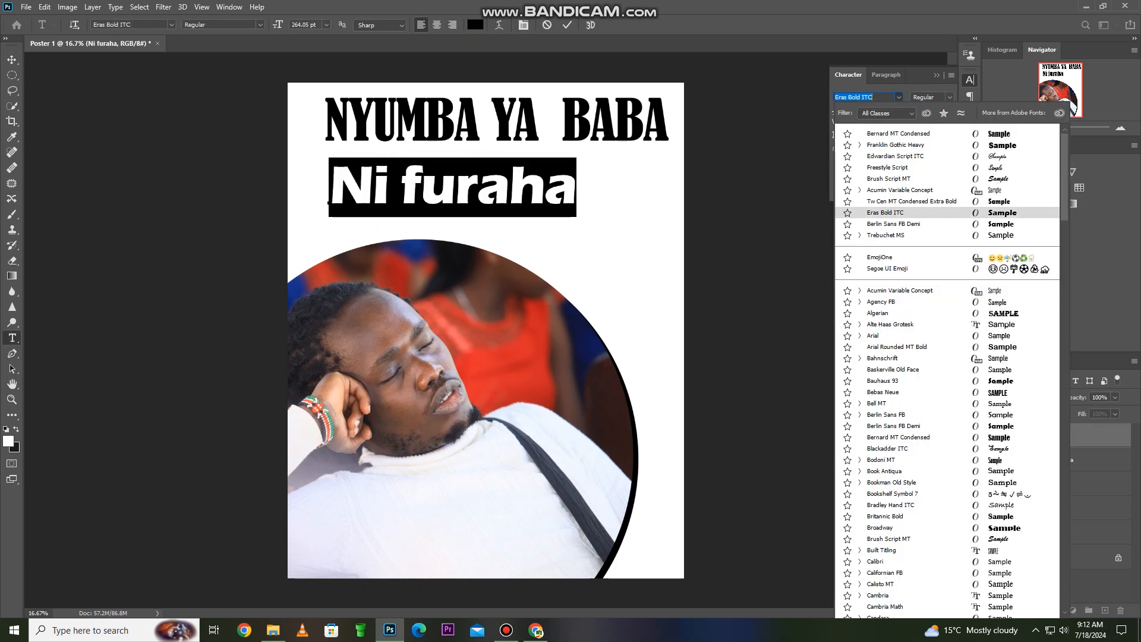
click(893, 224)
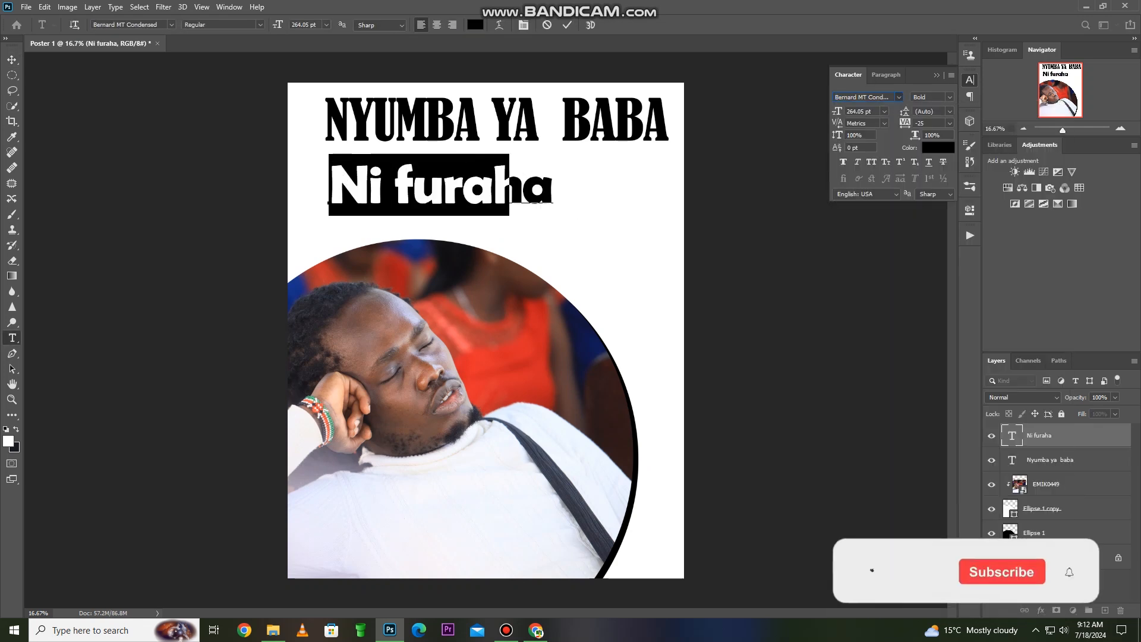
click(567, 25)
drag(482, 177, 598, 176)
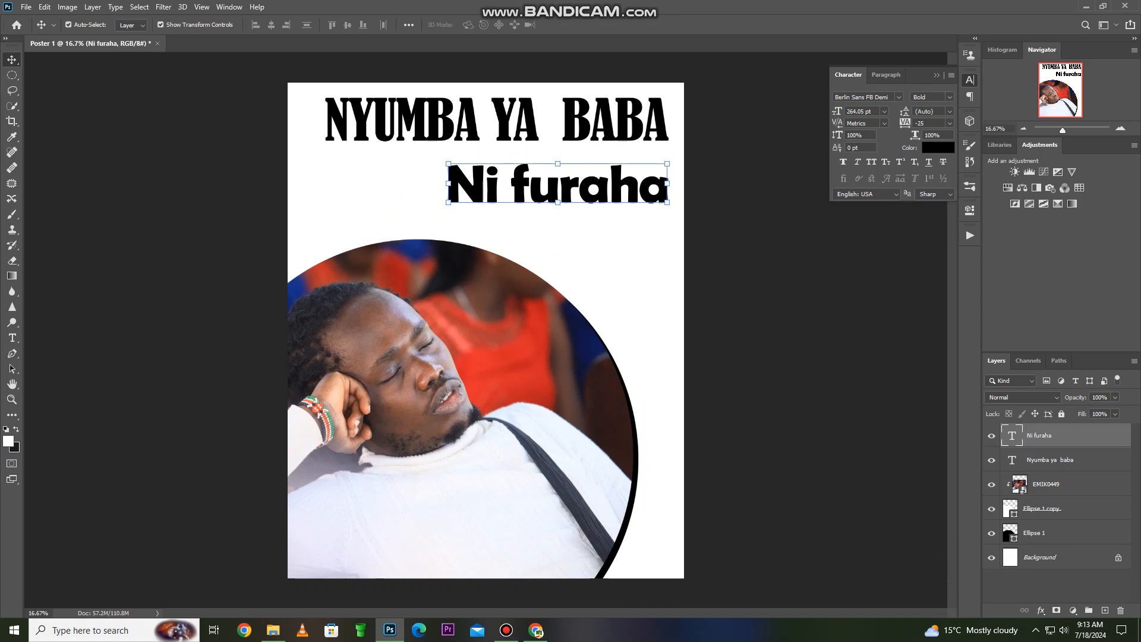
drag(636, 186, 638, 185)
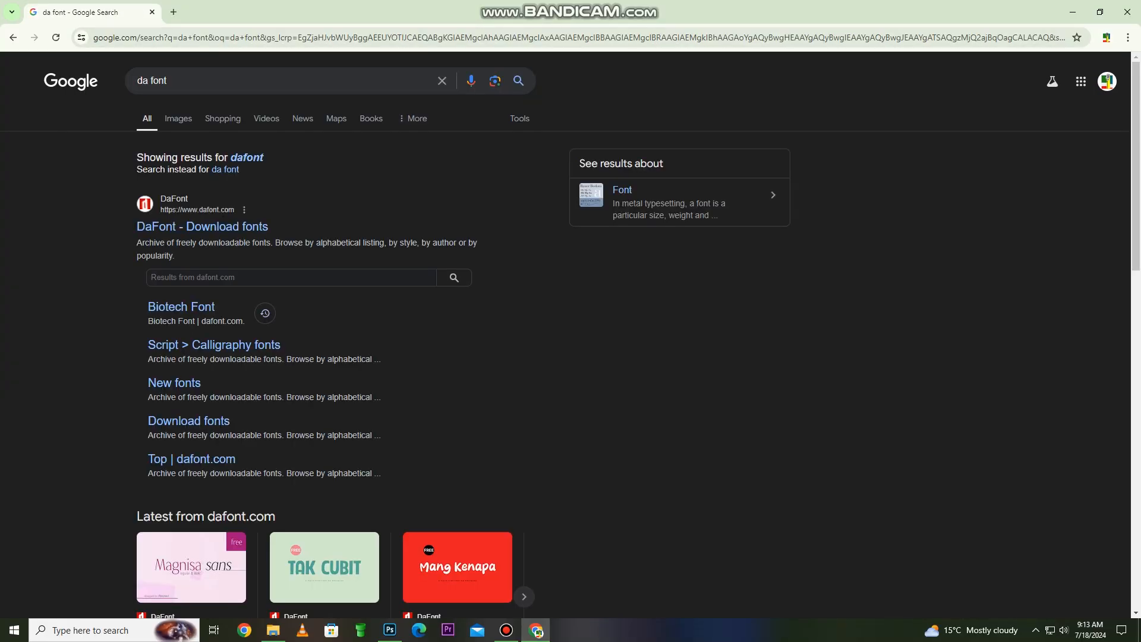
In Chrome, open the DaFont website from the search results and look through the Fancy > Comic fonts.
click(202, 226)
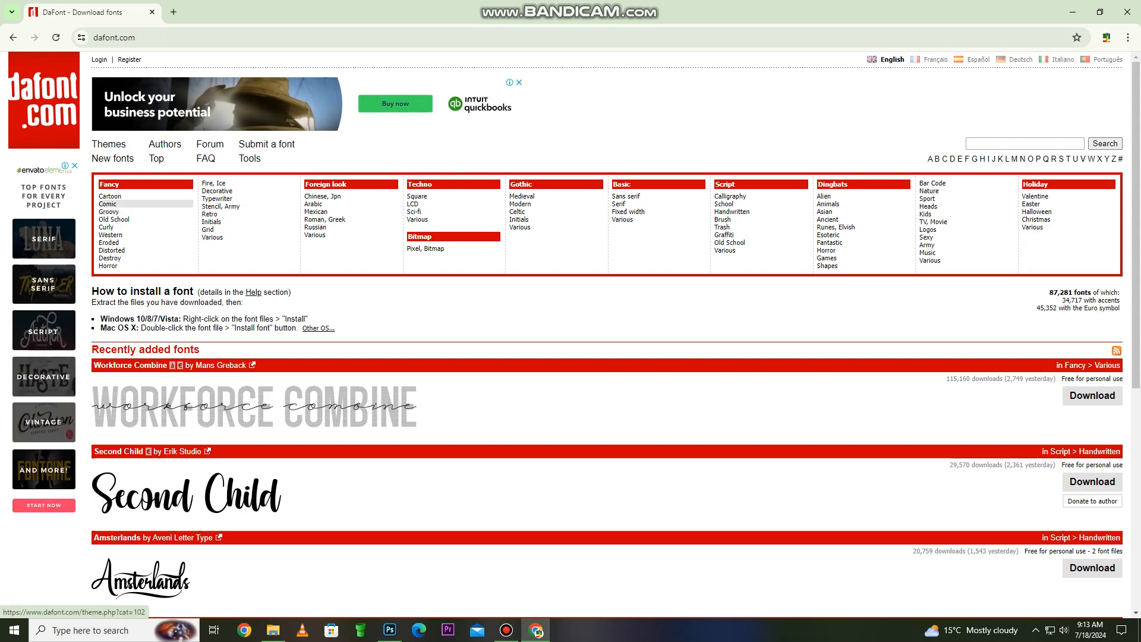
click(110, 204)
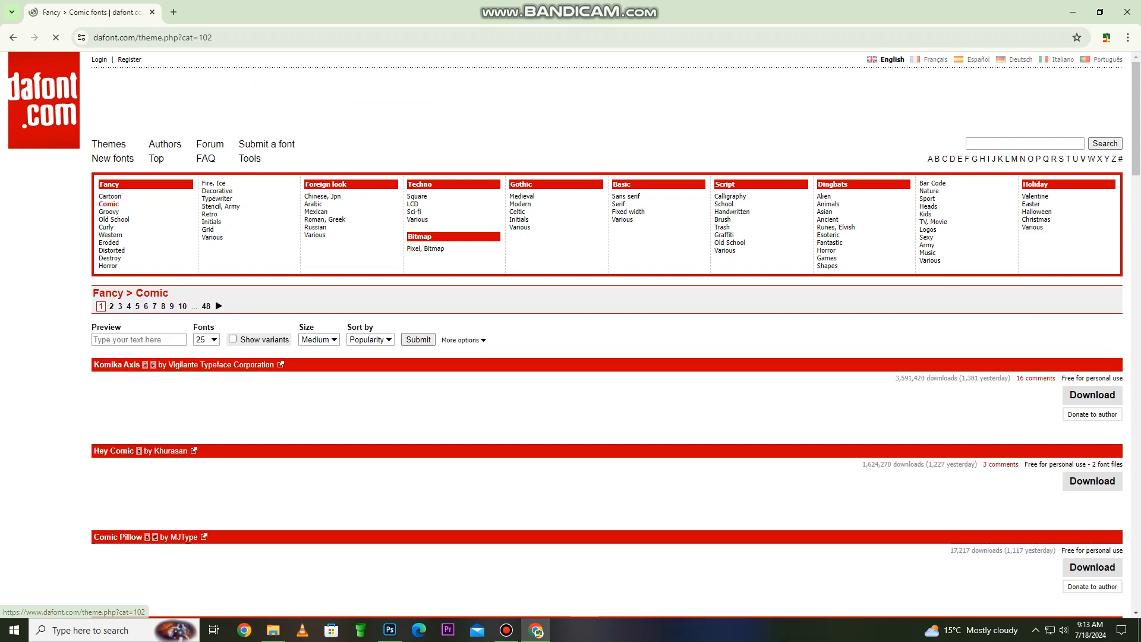
scroll(110, 204, down, 3)
scroll(571, 332, down, 15)
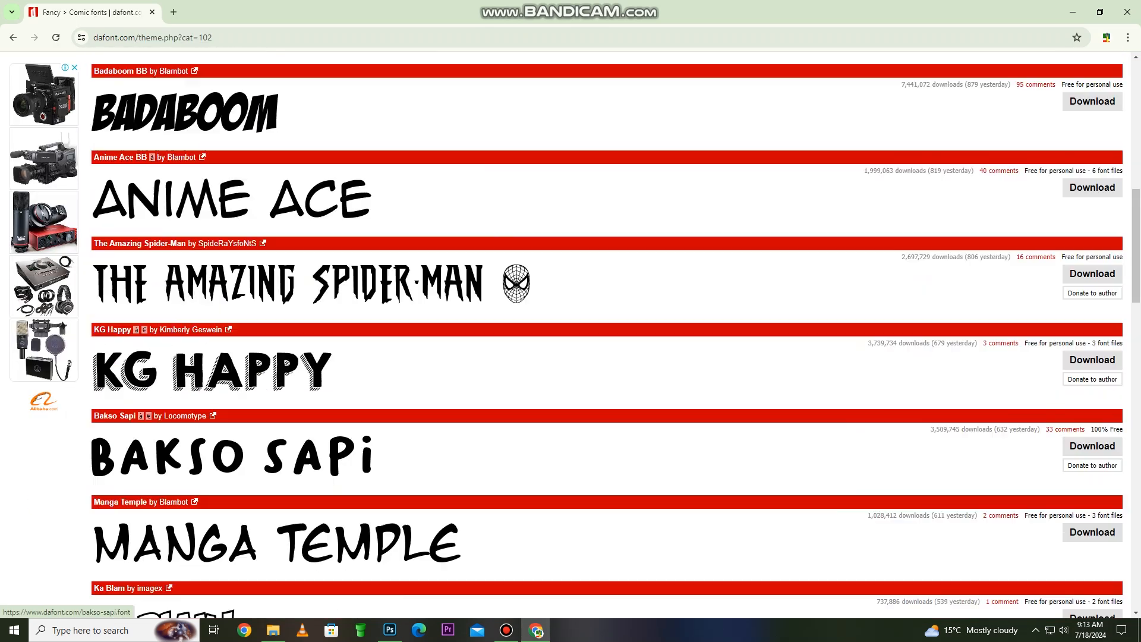
scroll(571, 333, down, 10)
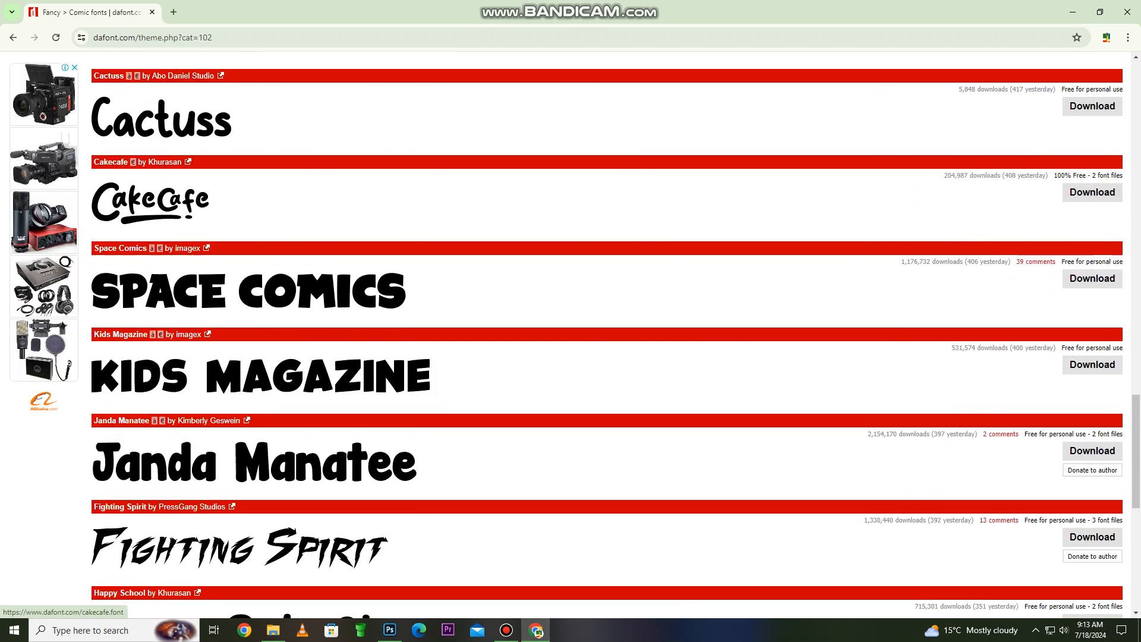
scroll(570, 332, up, 5)
scroll(595, 333, up, 8)
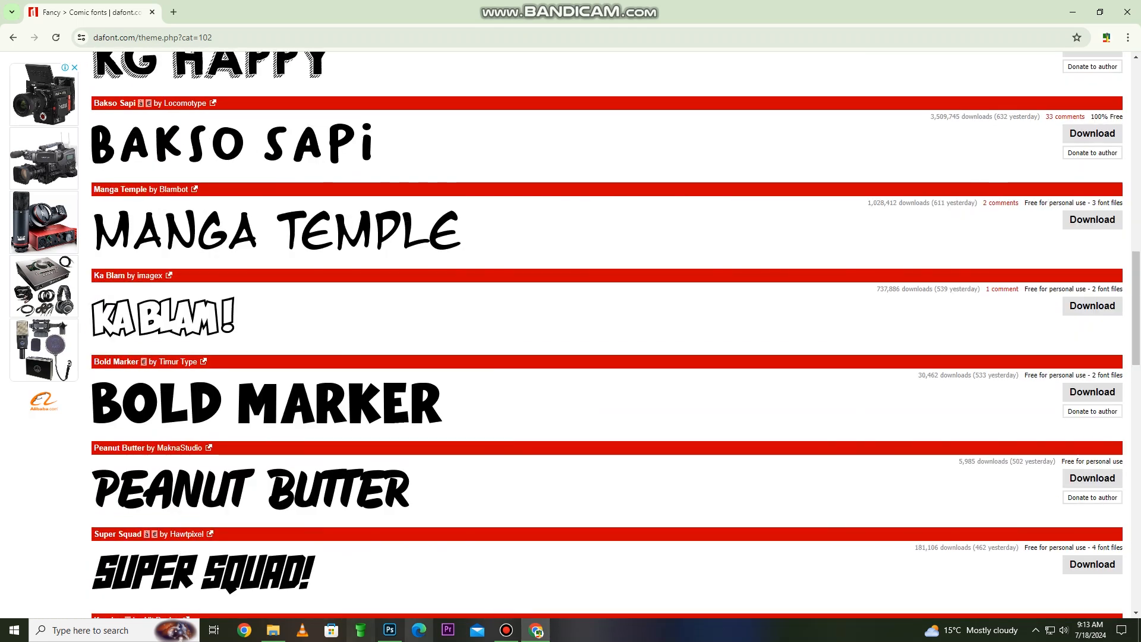
scroll(570, 333, up, 12)
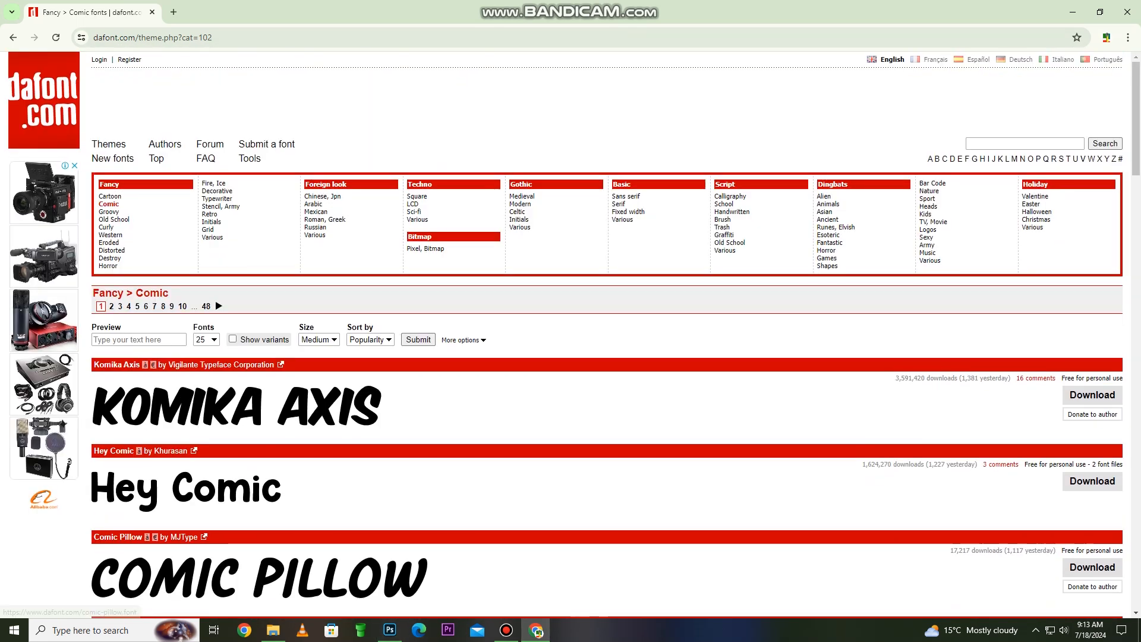
Search DaFont for "mickey" and download the Mickey Mouse font.
click(991, 144)
text(micke)
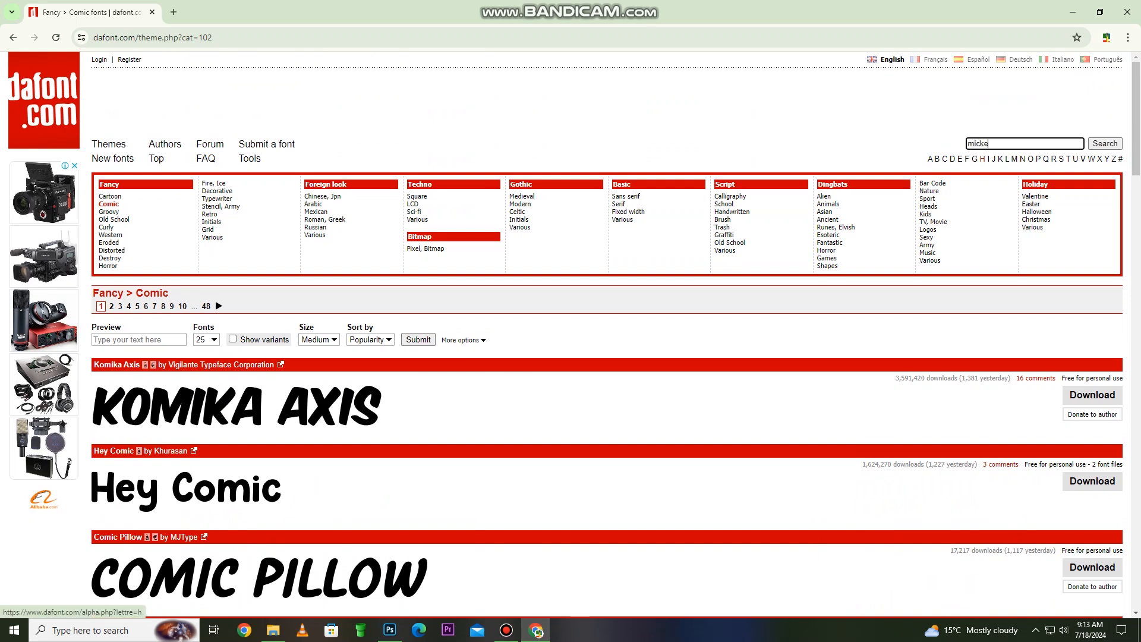
text(y)
key(Return)
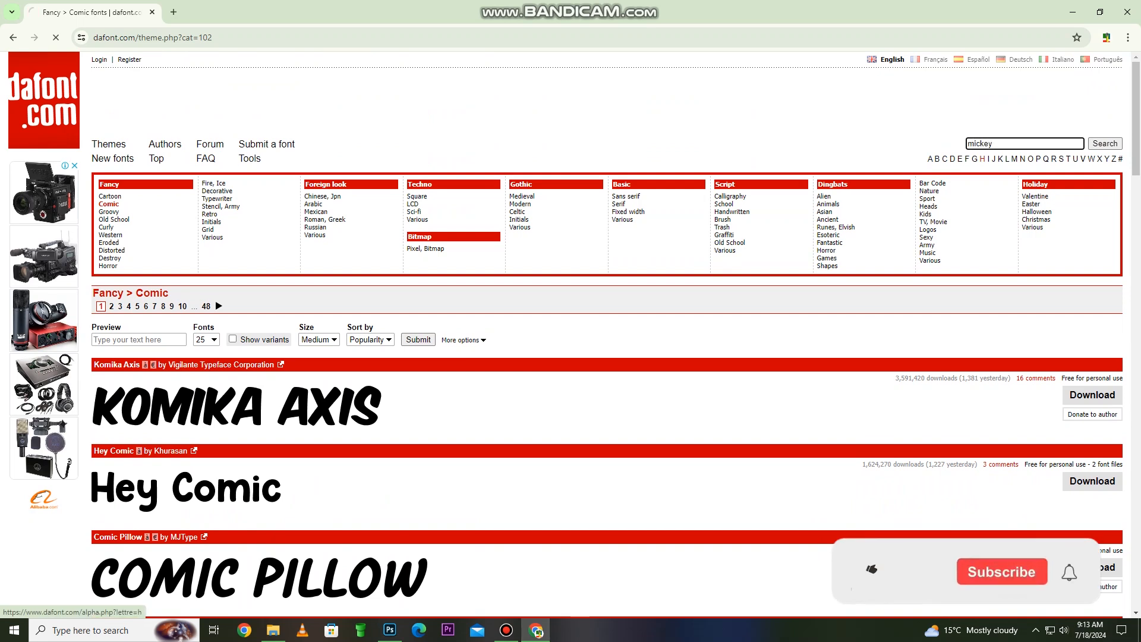
scroll(873, 588, down, 6)
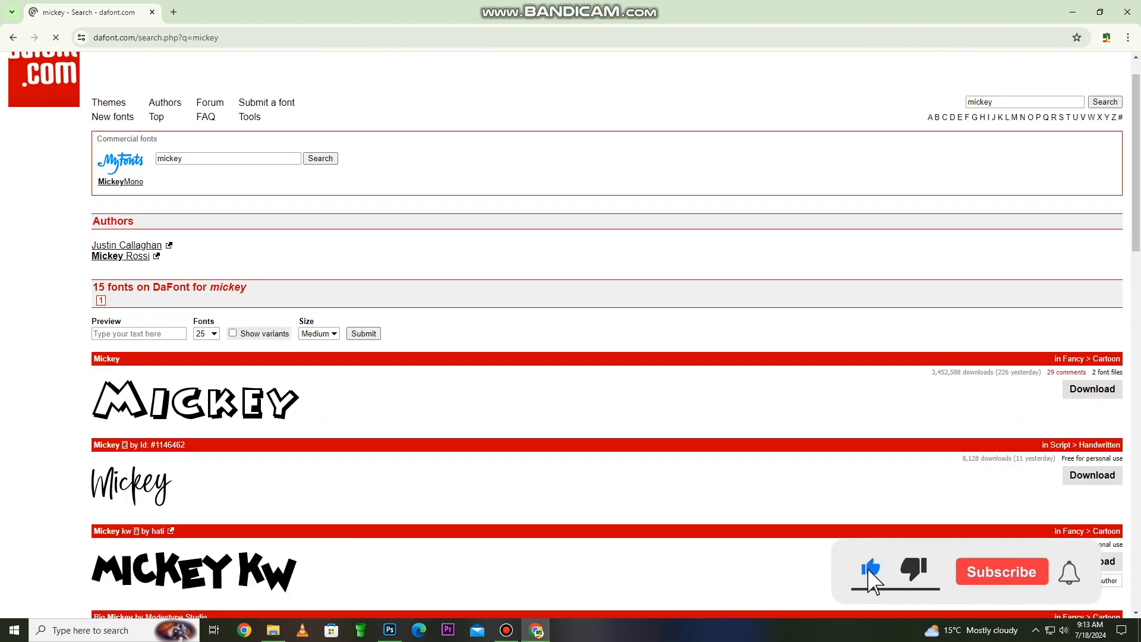
scroll(1021, 581, down, 2)
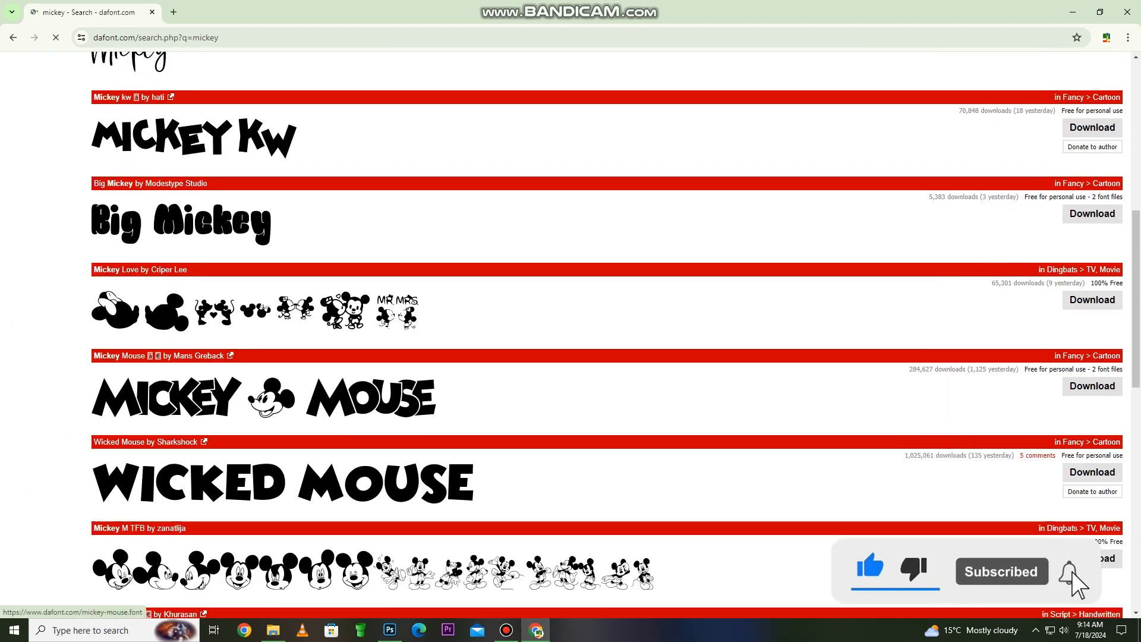
click(1092, 386)
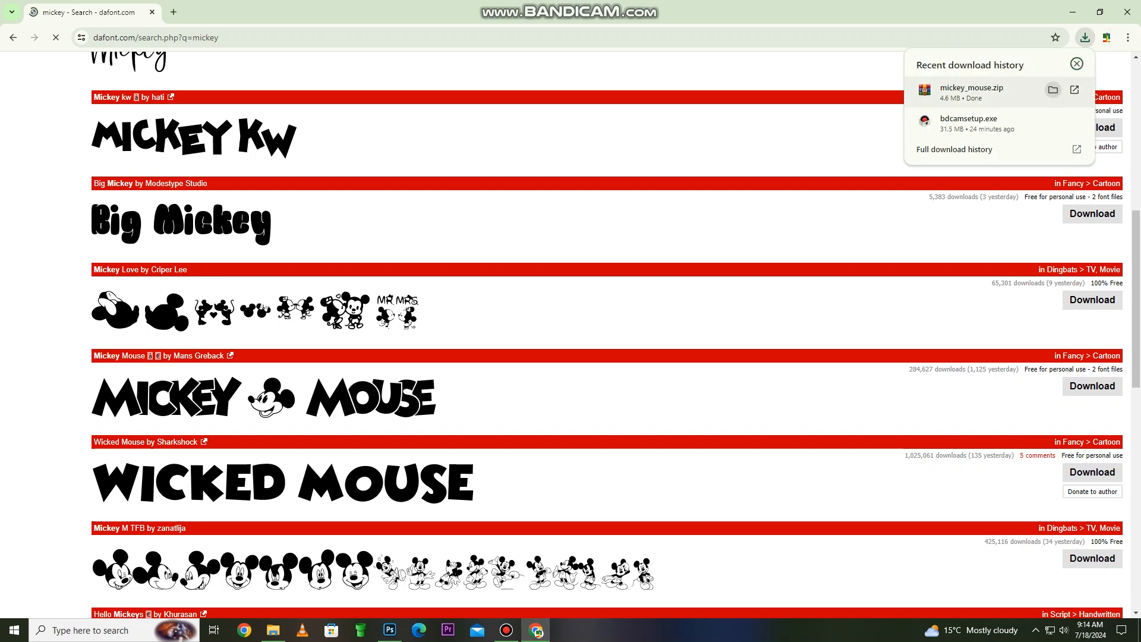
Extract the downloaded mickey_mouse archive into its own folder in Downloads and open that folder.
click(1052, 89)
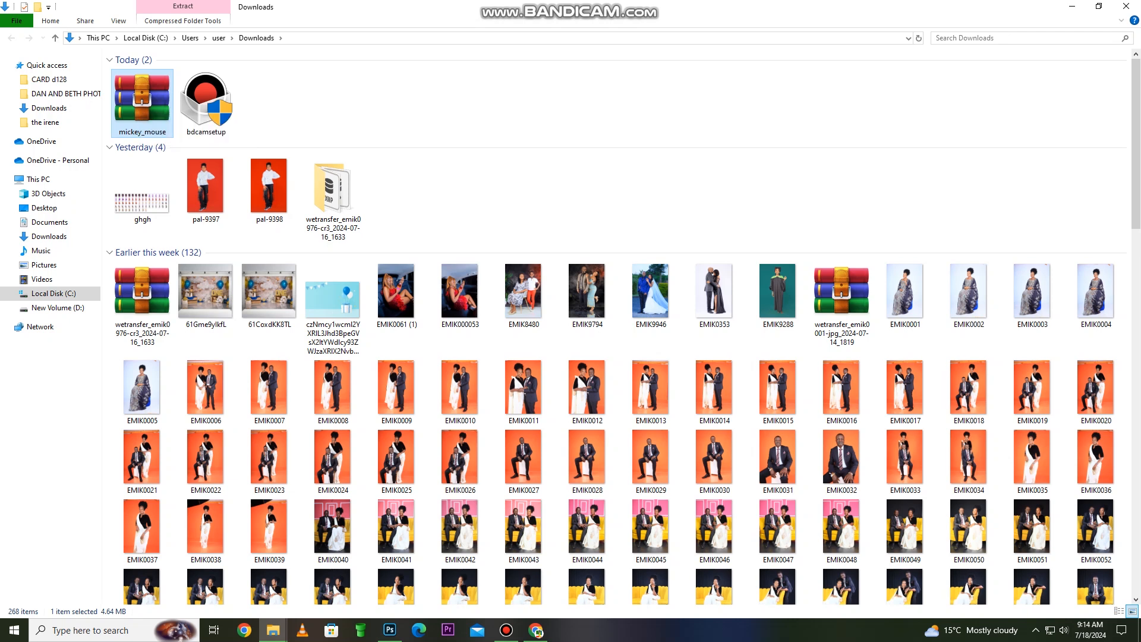
right_click(140, 106)
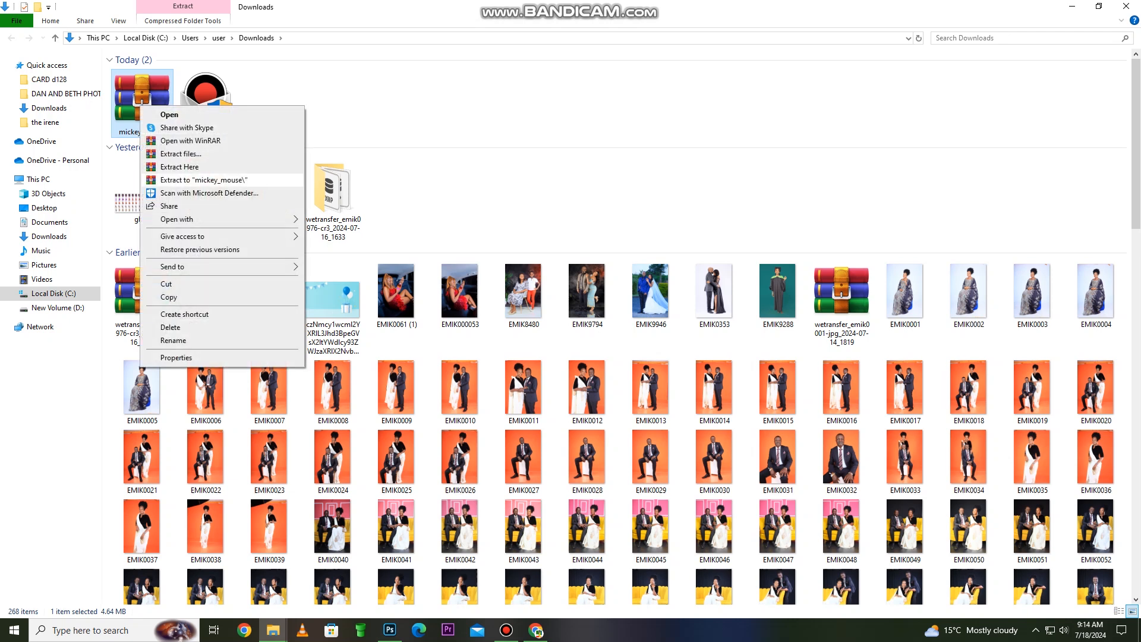
click(203, 179)
right_click(452, 68)
click(485, 117)
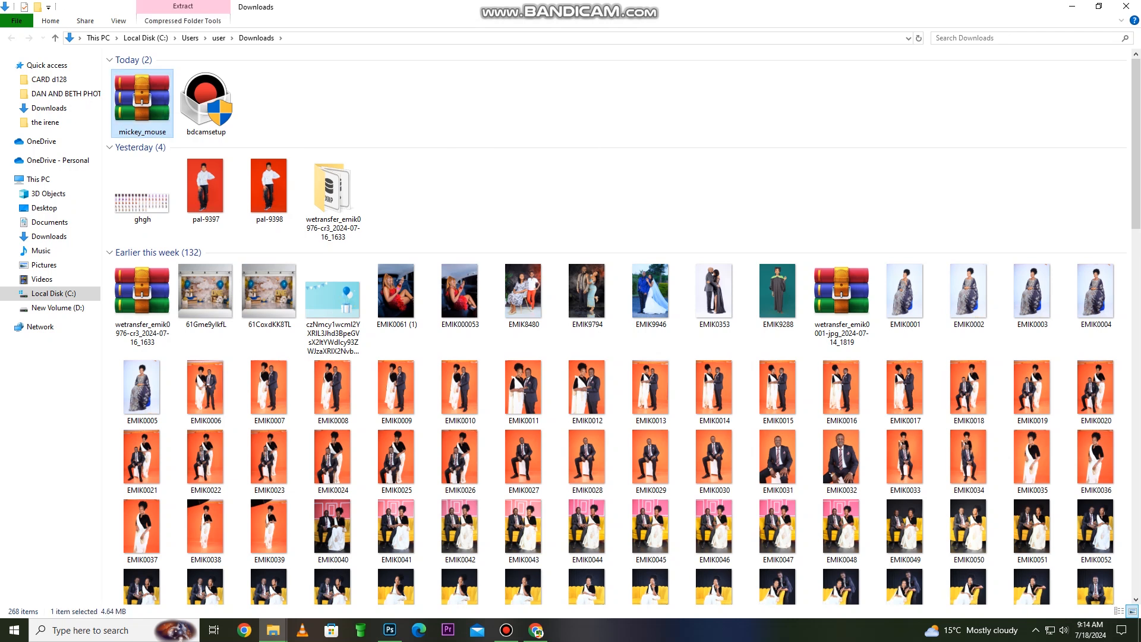
click(269, 104)
double_click(270, 104)
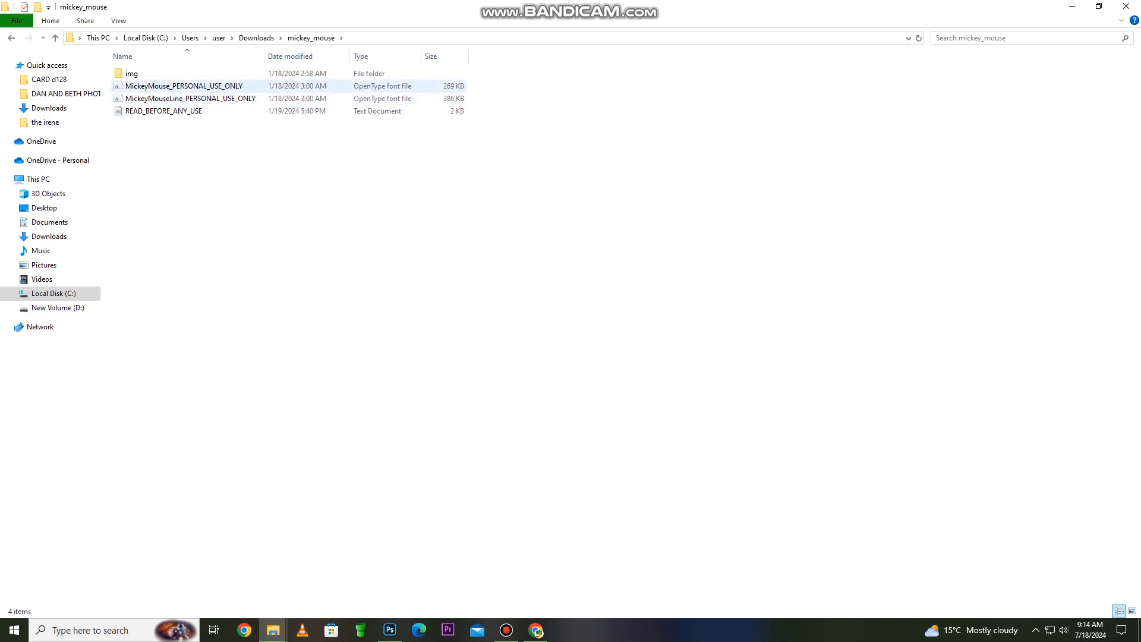
Install the MickeyMouse and MickeyMouseLine OpenType font files for all users.
drag(478, 87, 269, 102)
right_click(237, 95)
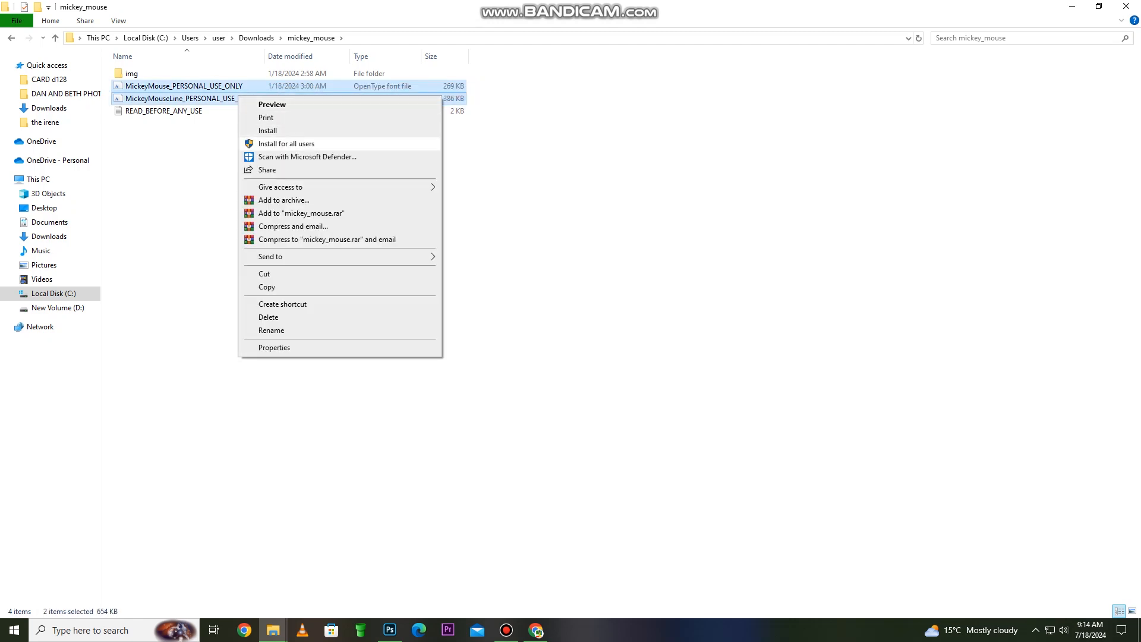
click(286, 144)
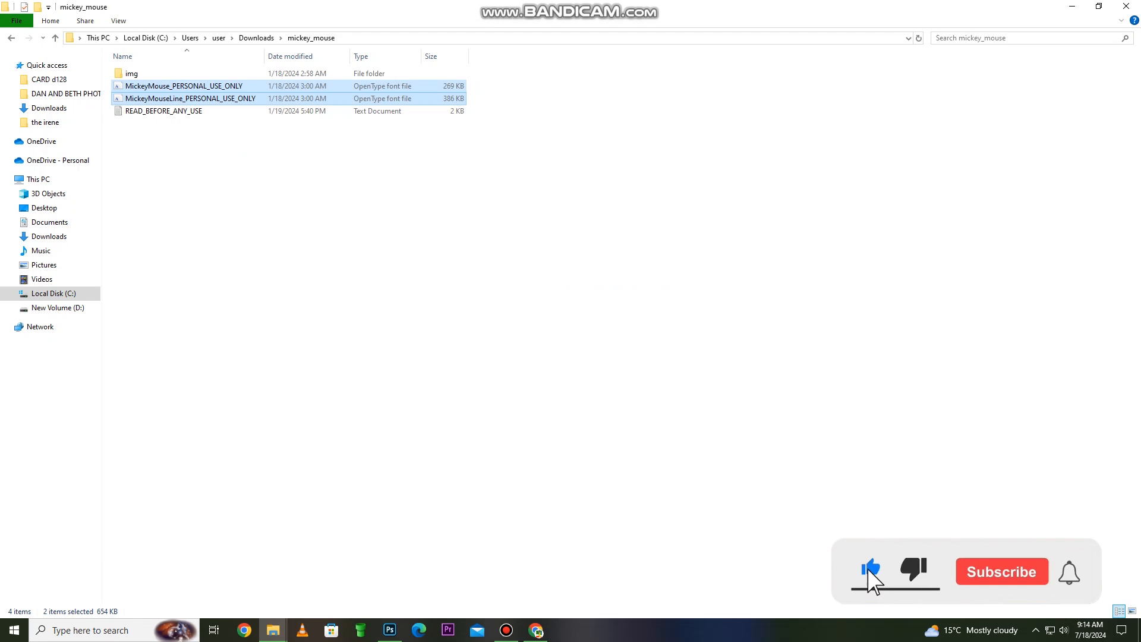
click(1072, 7)
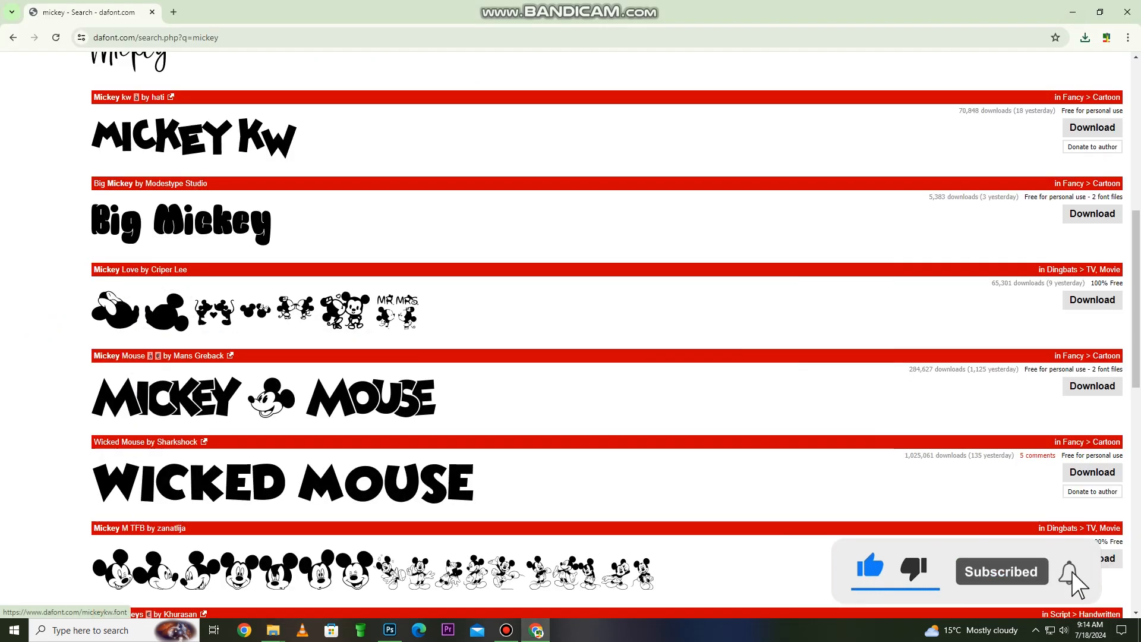
Back in Photoshop, set the "Ni furaha" line in Mickey Mouse Line PERSONAL USE Regular and place it right-aligned just below "BABA".
click(390, 630)
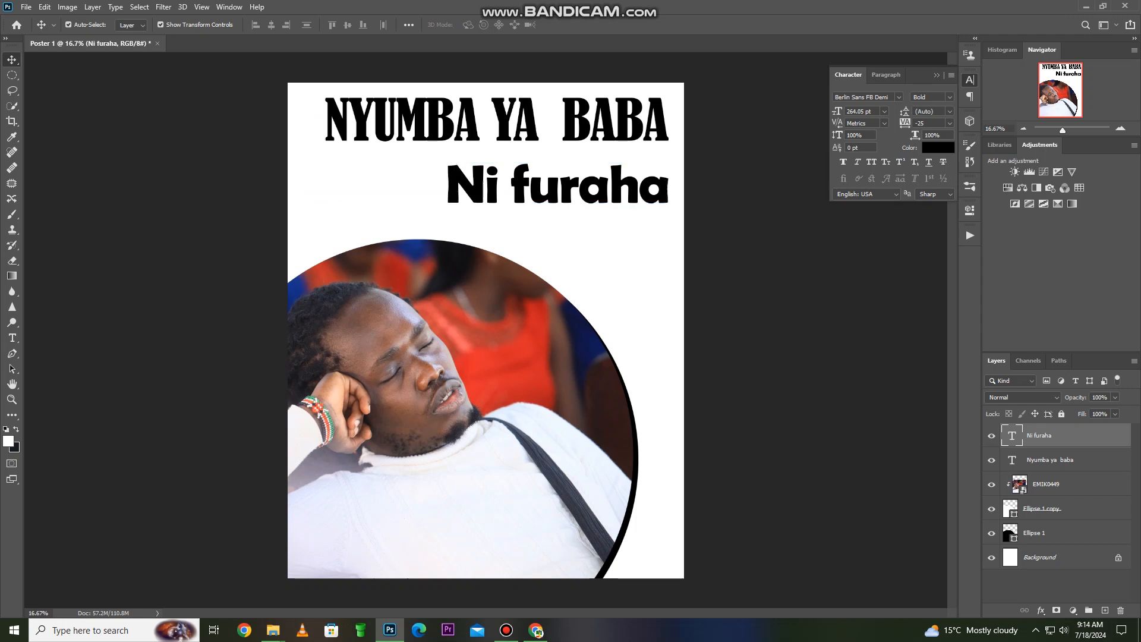
double_click(558, 185)
click(898, 97)
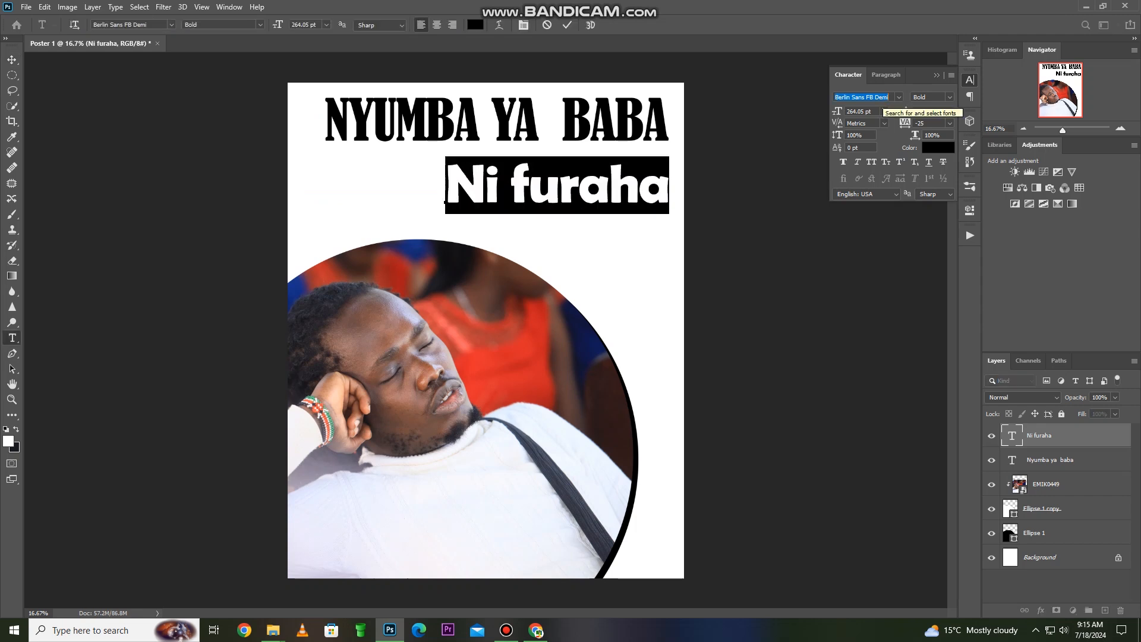
text(mick)
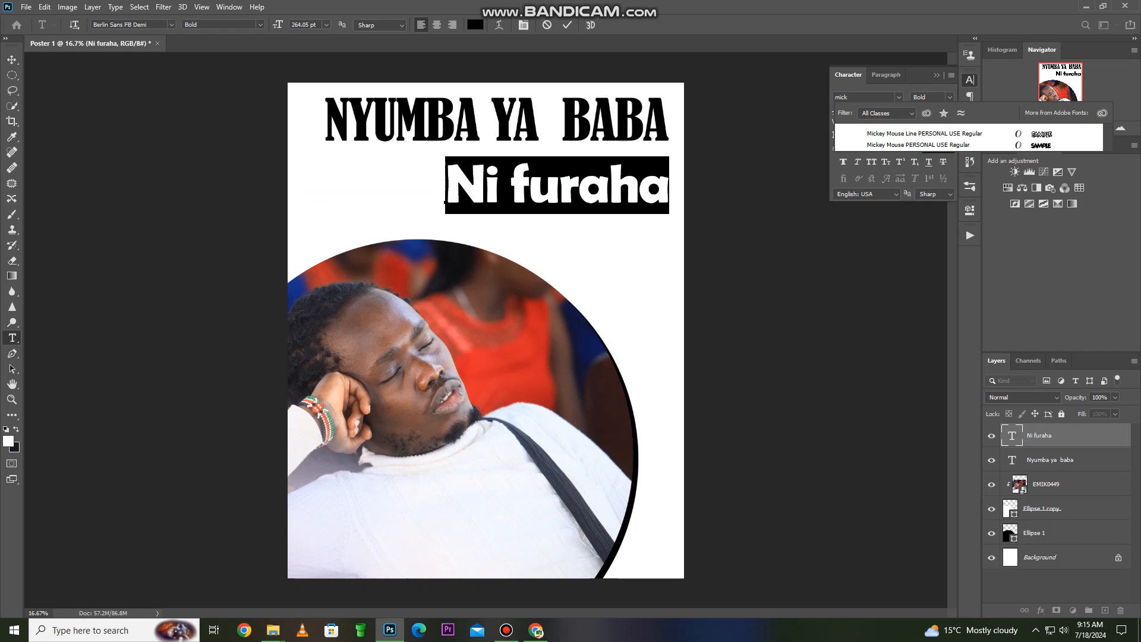
key(Down)
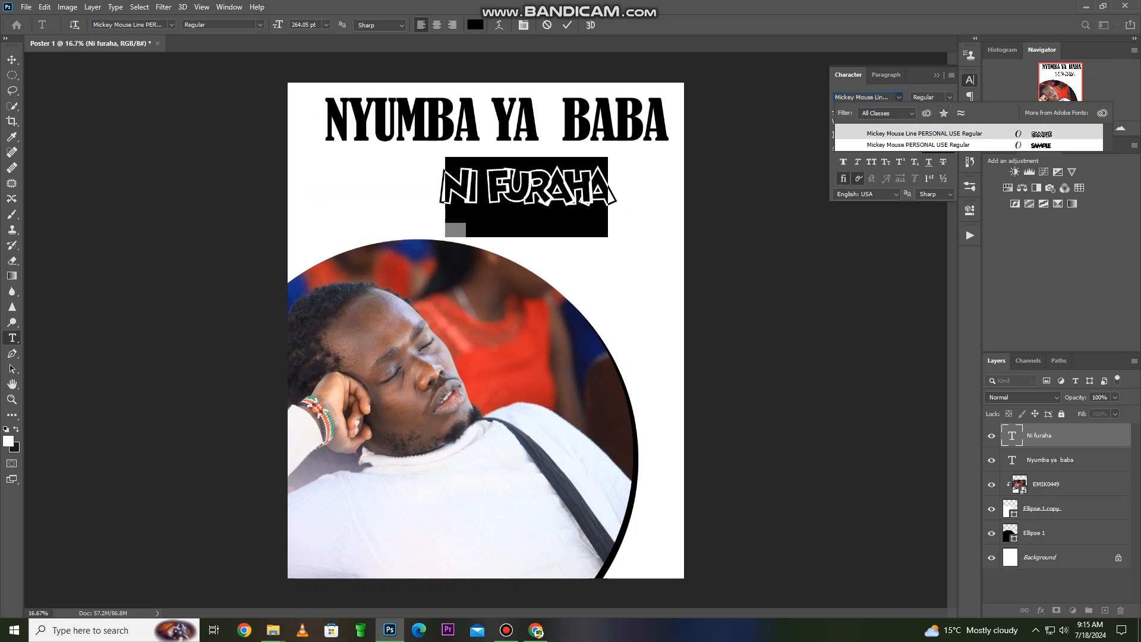
key(Return)
click(566, 25)
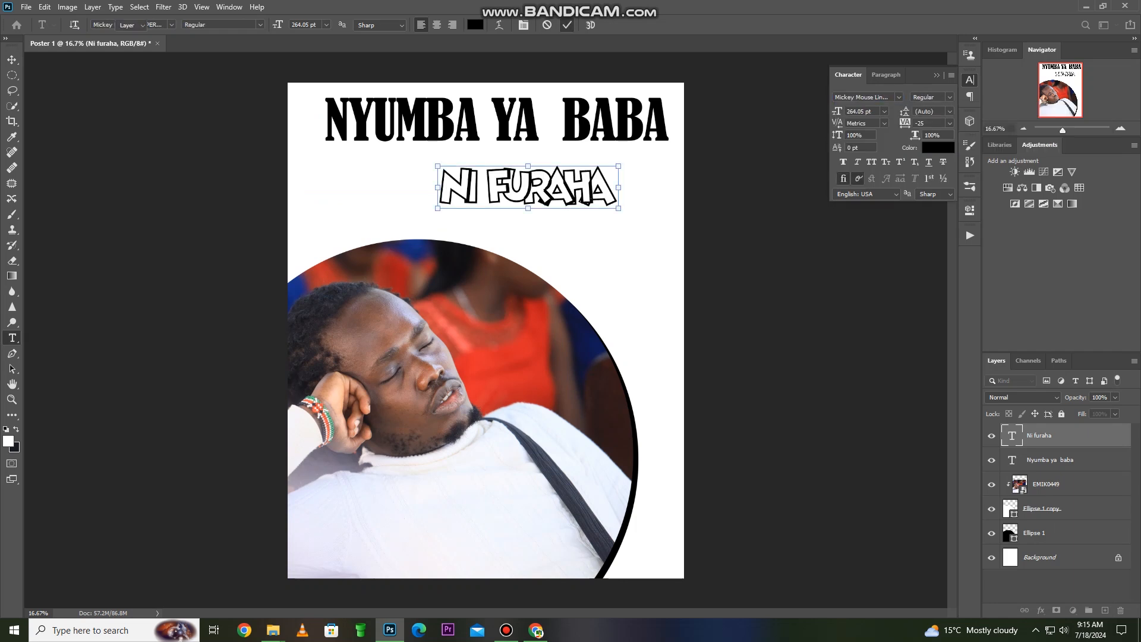
key(v)
drag(572, 185, 622, 170)
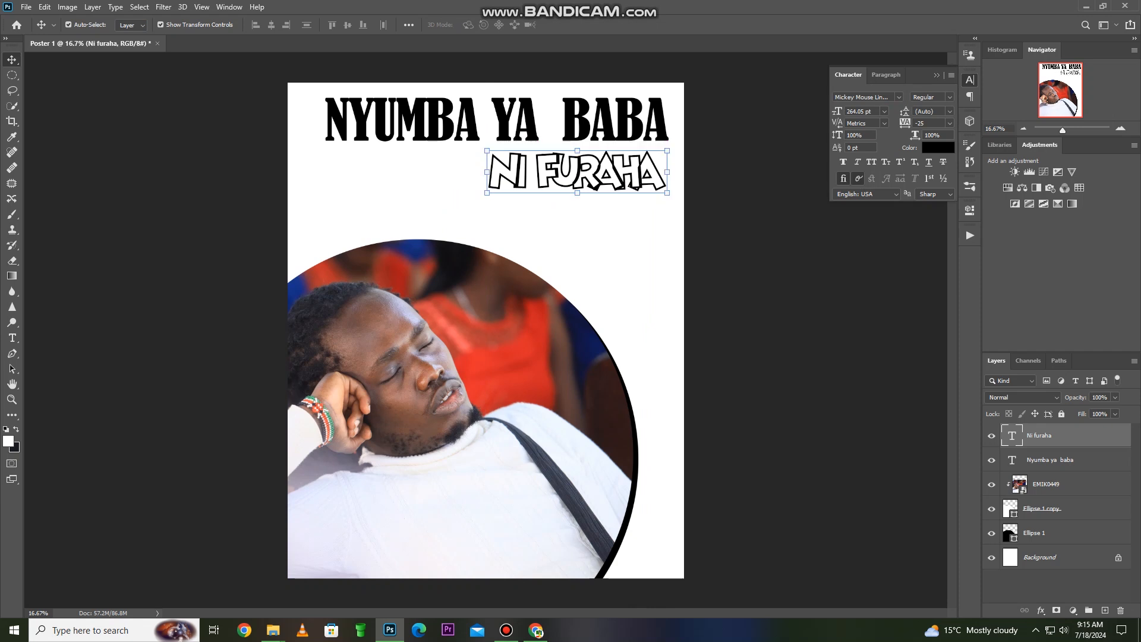
Set the tracking of the "Ni furaha" line to 200 and realign its right end with "BABA" above.
double_click(621, 170)
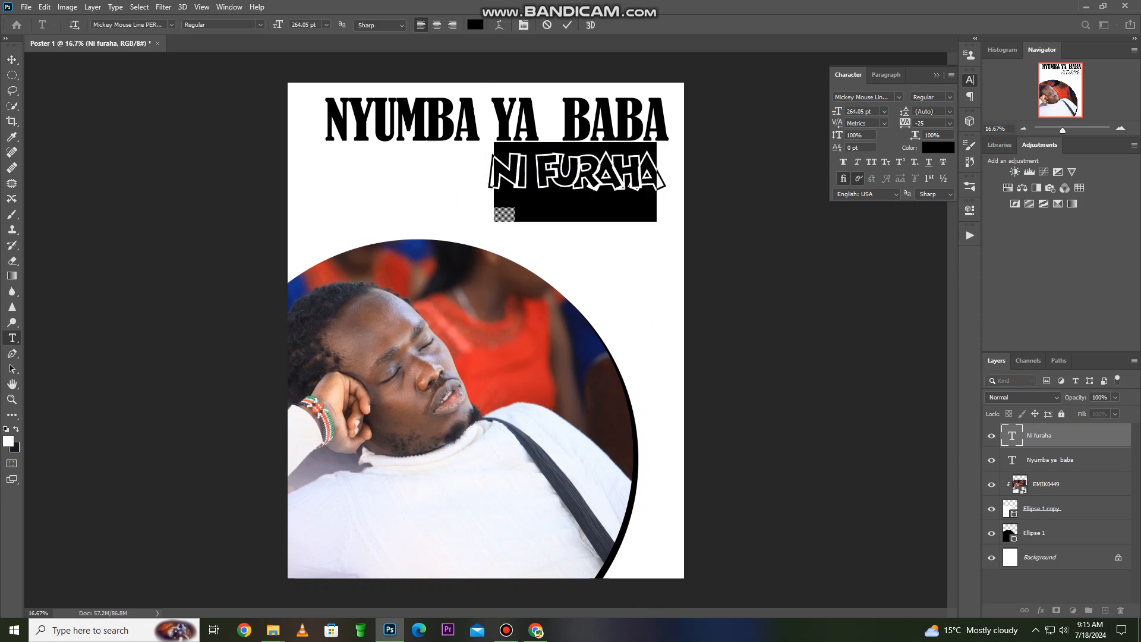
click(949, 124)
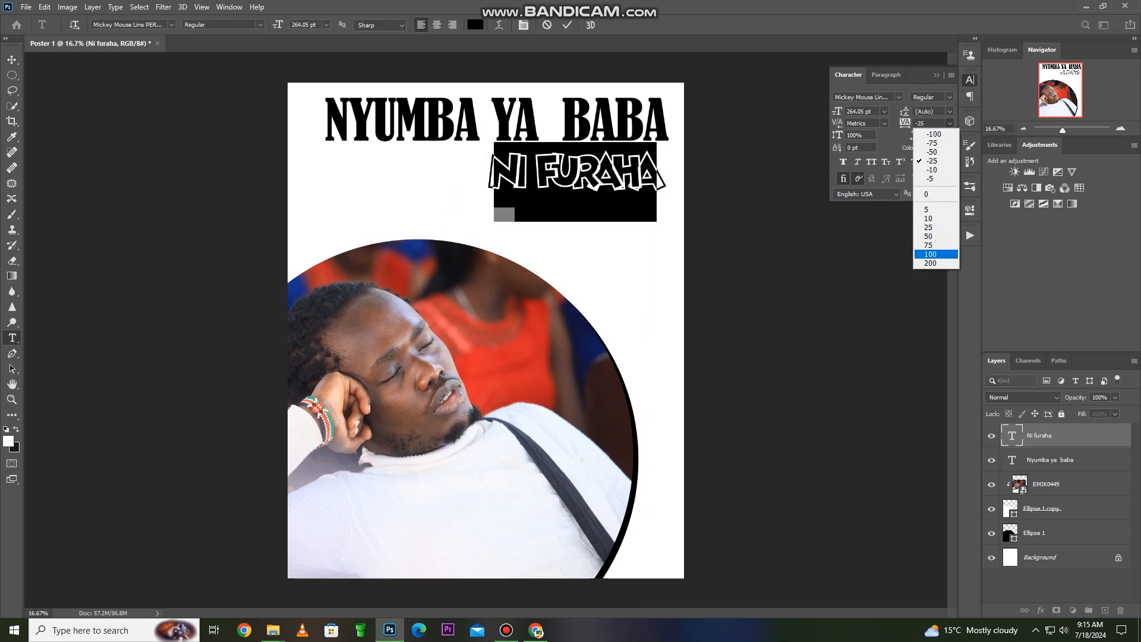
click(930, 262)
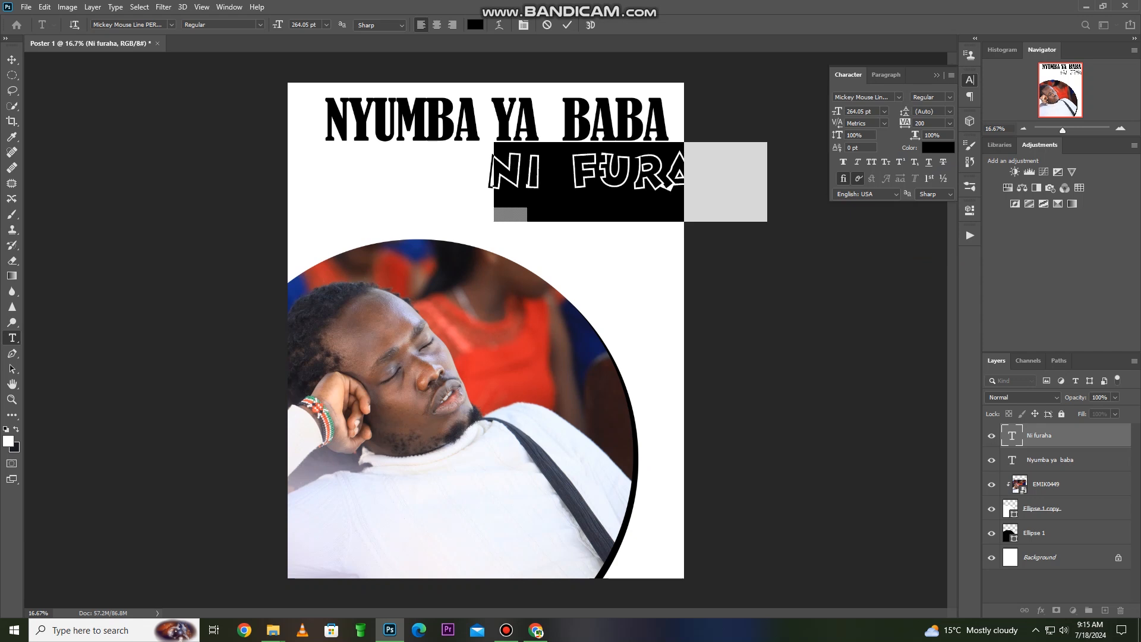
click(566, 25)
key(v)
drag(648, 146, 550, 149)
Set the tracking of the "Ni furaha" line to 0 and move it across beneath "BABA" to realign their right ends.
double_click(549, 177)
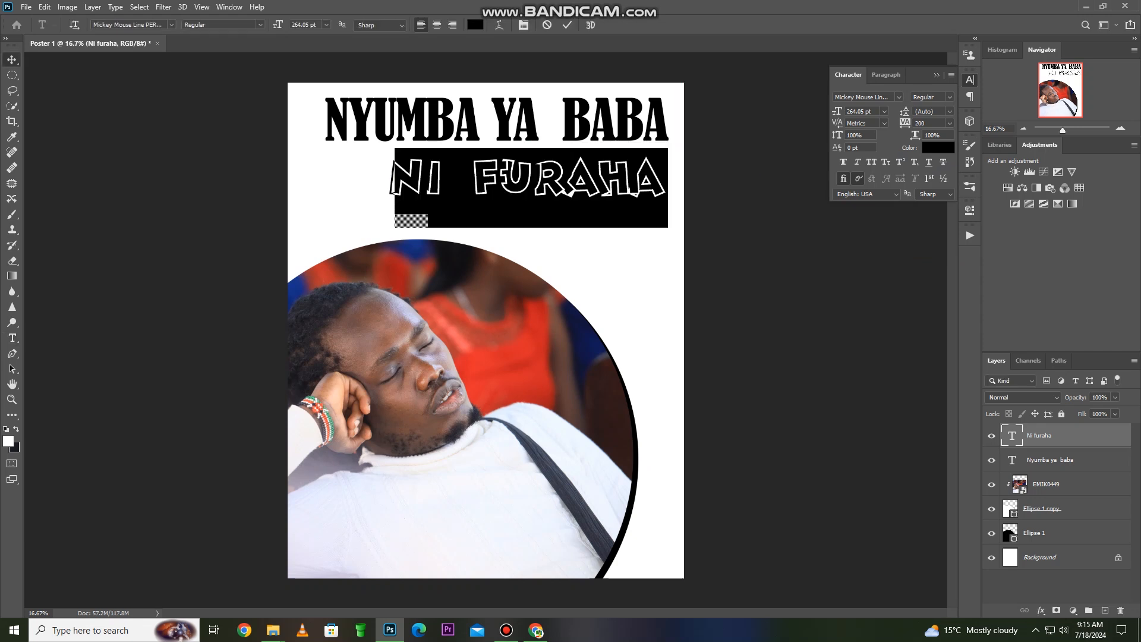
click(933, 193)
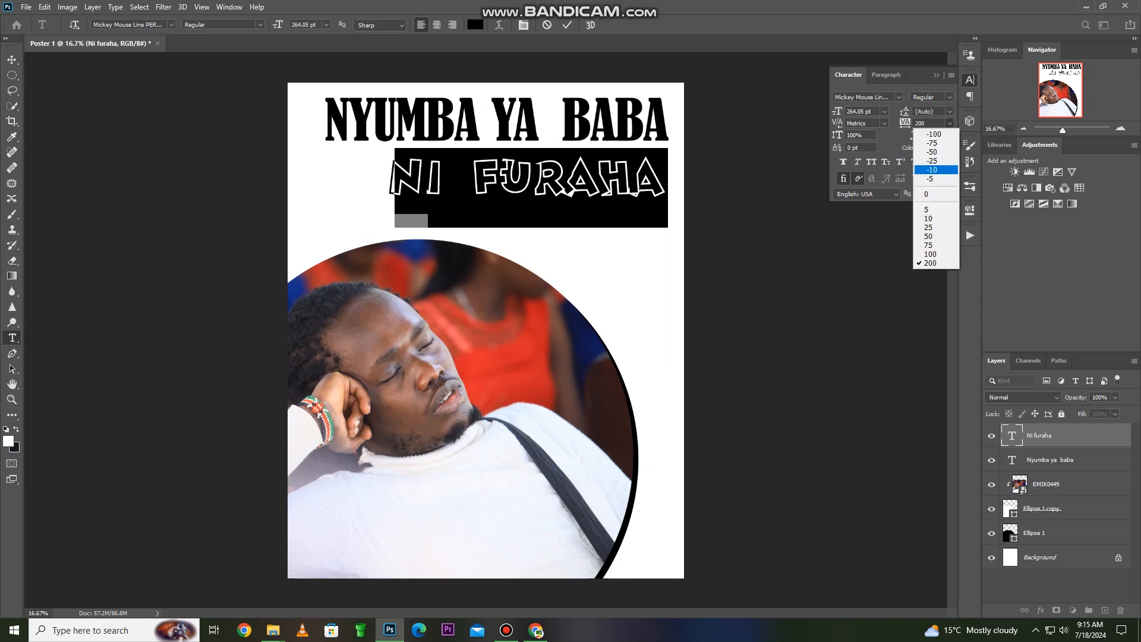
click(925, 194)
key(Return)
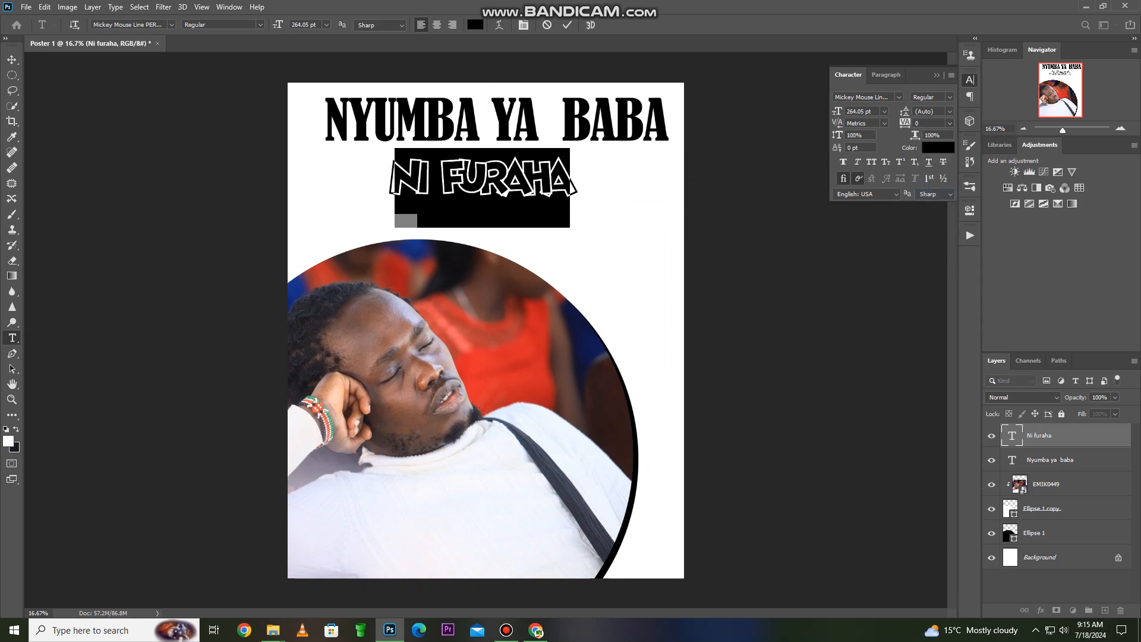
click(567, 25)
drag(558, 178, 646, 172)
Change the "Ni furaha" line's font to Mickey Mouse PERSONAL USE Regular and nudge it slightly up toward the line above.
double_click(647, 172)
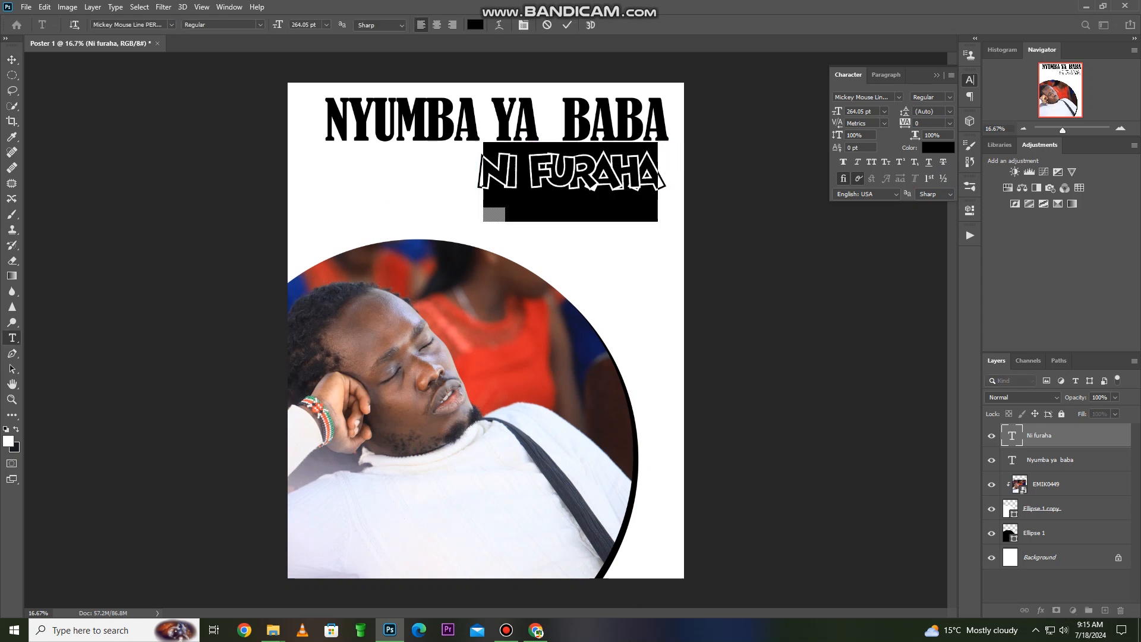
click(898, 97)
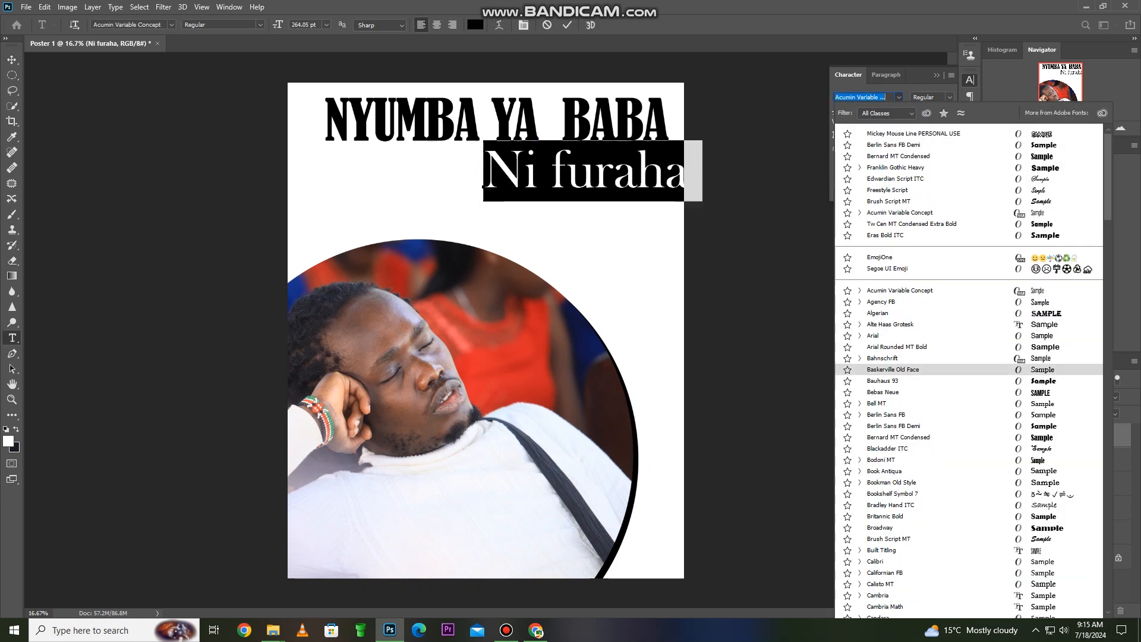
text(mickey)
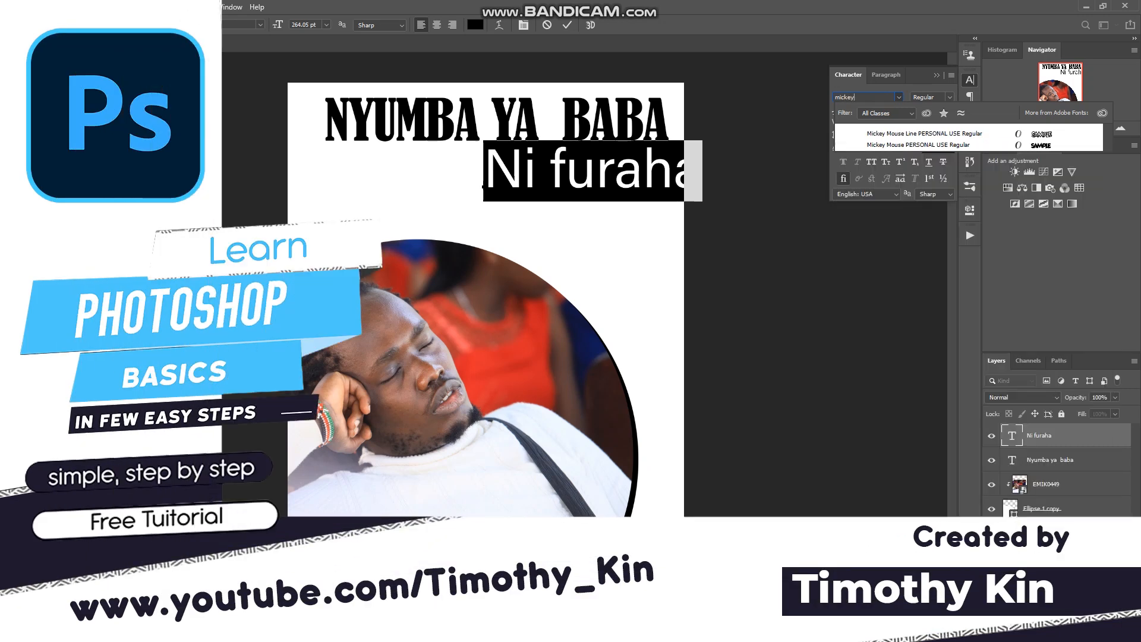
key(Down)
key(Down)
key(Return)
key(Return)
click(567, 25)
key(v)
mouse_move(612, 173)
mouse_down()
mouse_move(612, 158)
mouse_move(612, 168)
mouse_up()
Search for a "mont" font for the "Nyumba ya baba" line, in the font list and on DaFont in the browser.
double_click(535, 122)
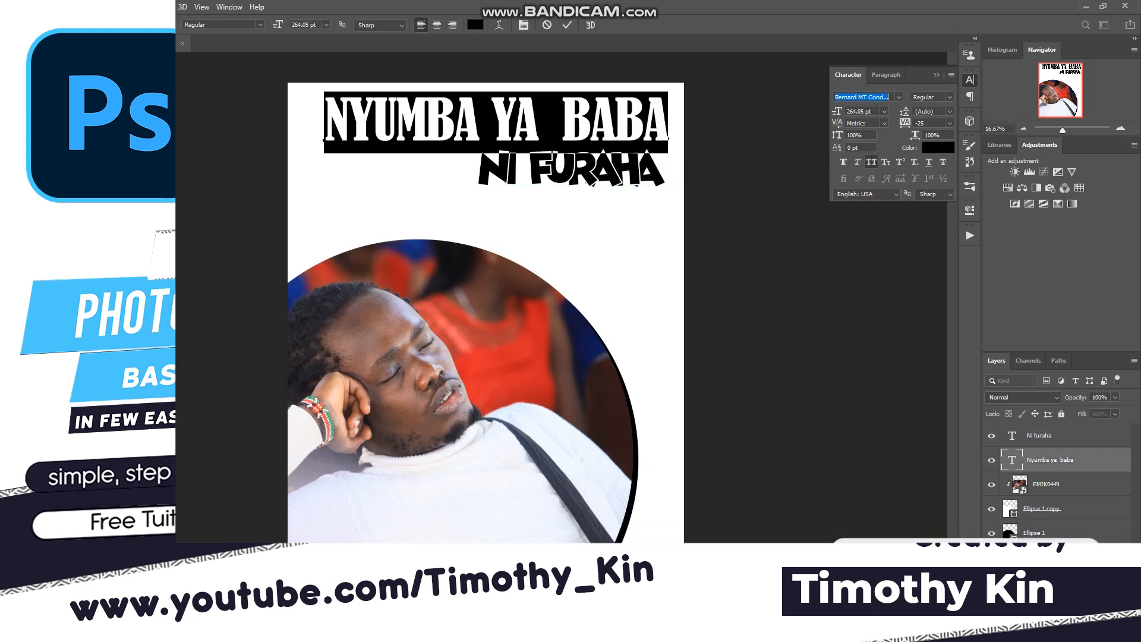
text(mont)
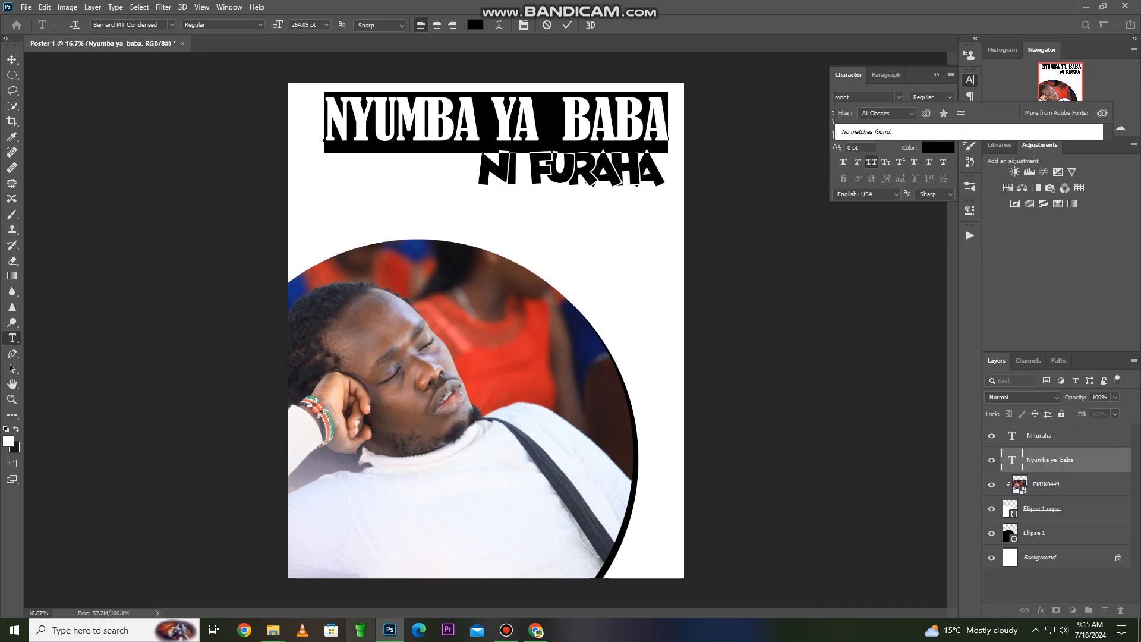
click(536, 629)
scroll(570, 333, up, 8)
drag(185, 200, 141, 201)
text(mont)
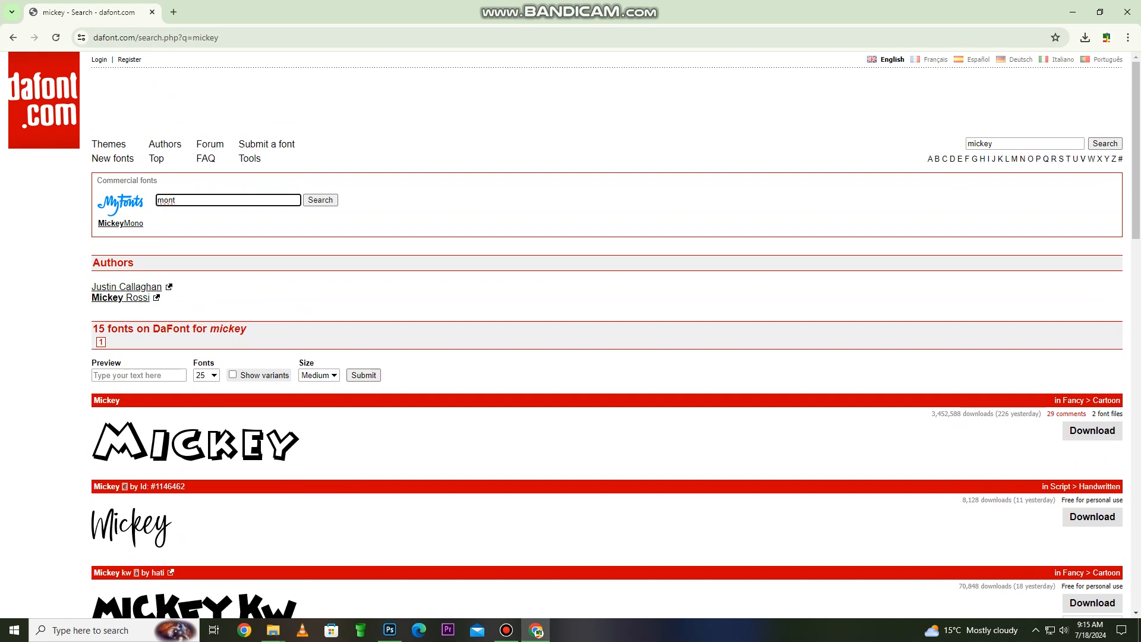
drag(1002, 144, 961, 144)
text(mont)
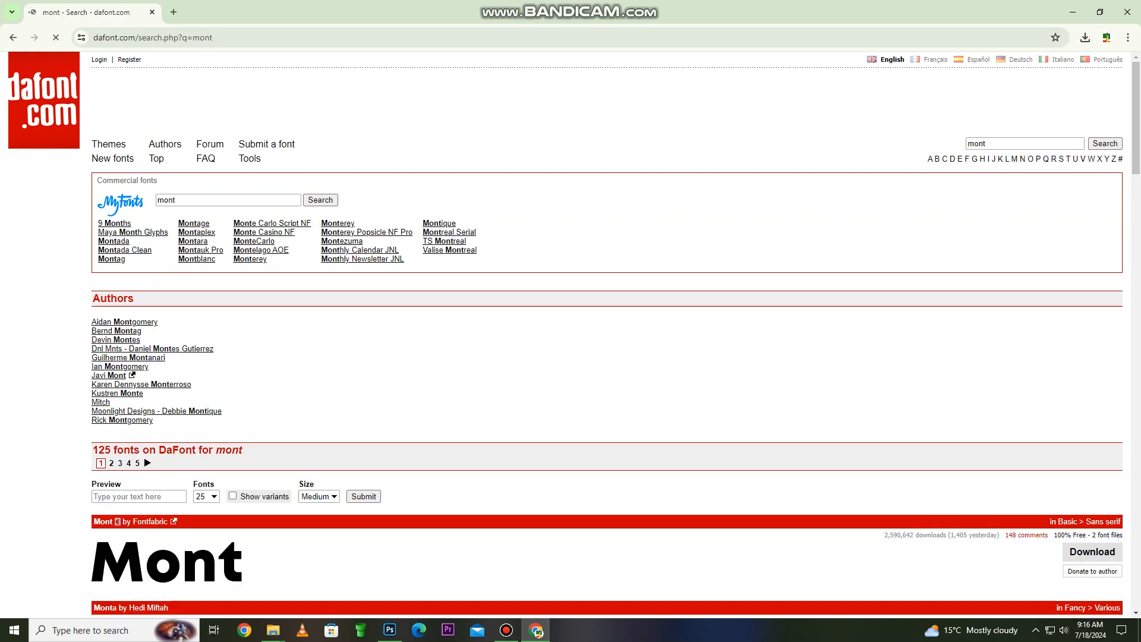
scroll(607, 335, down, 9)
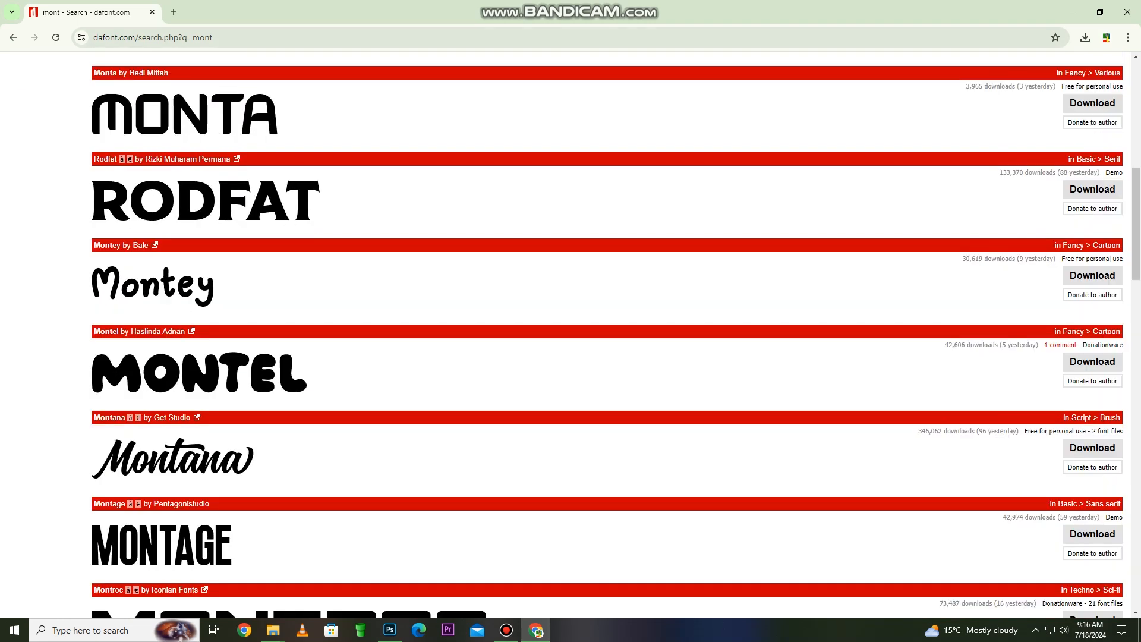
Search the web for "Google fonts" in a new browser tab and open the Google Fonts site.
key(ctrl+t)
text(Free)
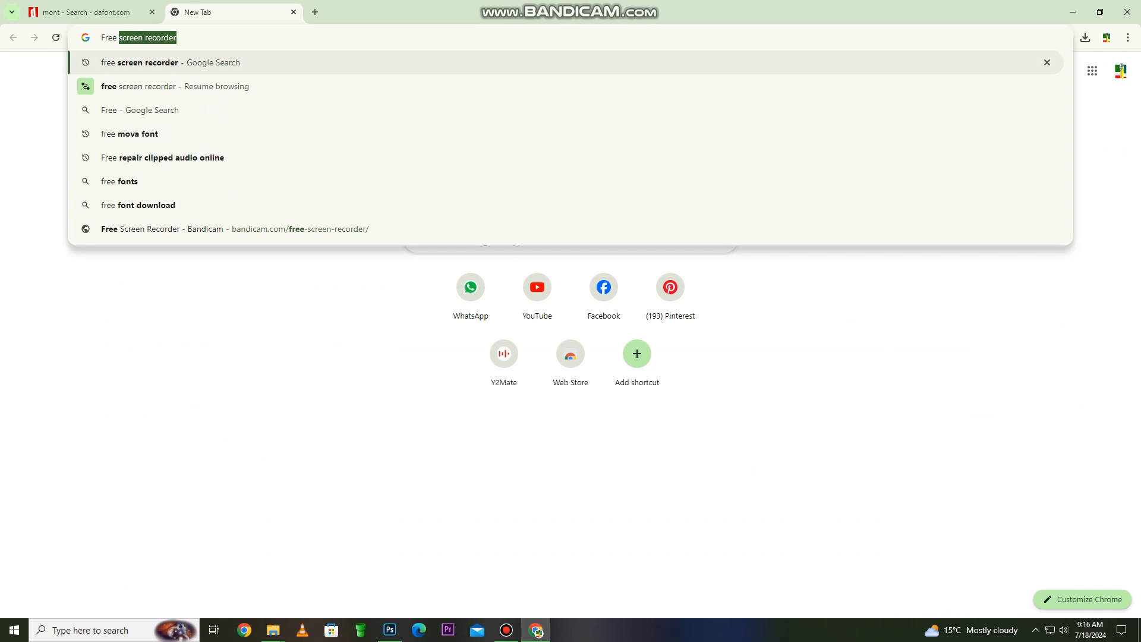
key(BackSpace)
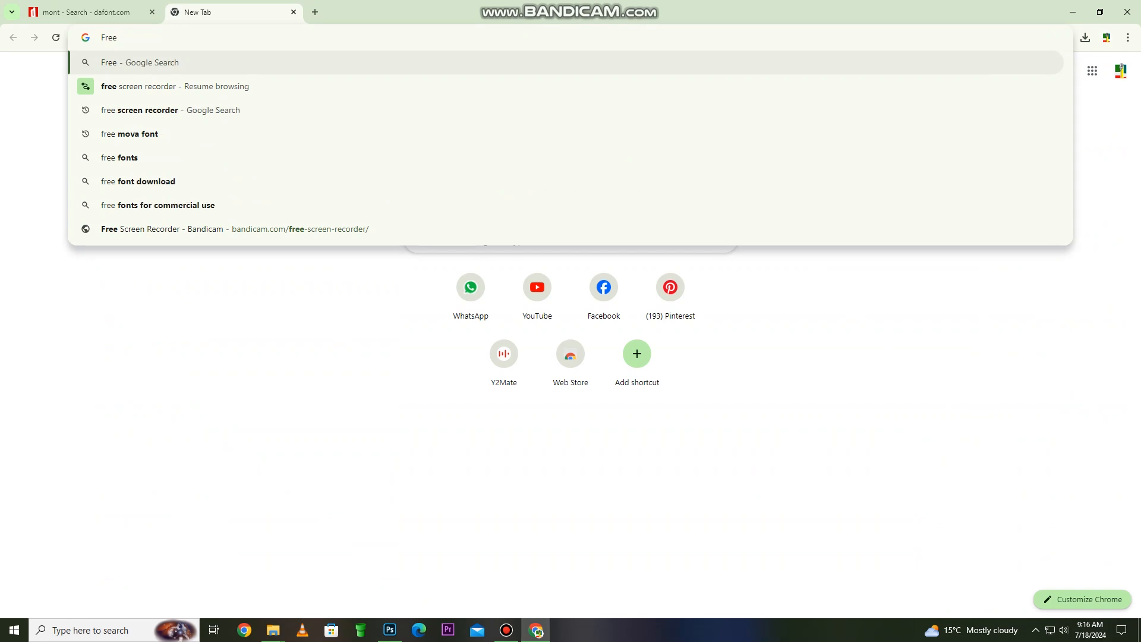
text(Google )
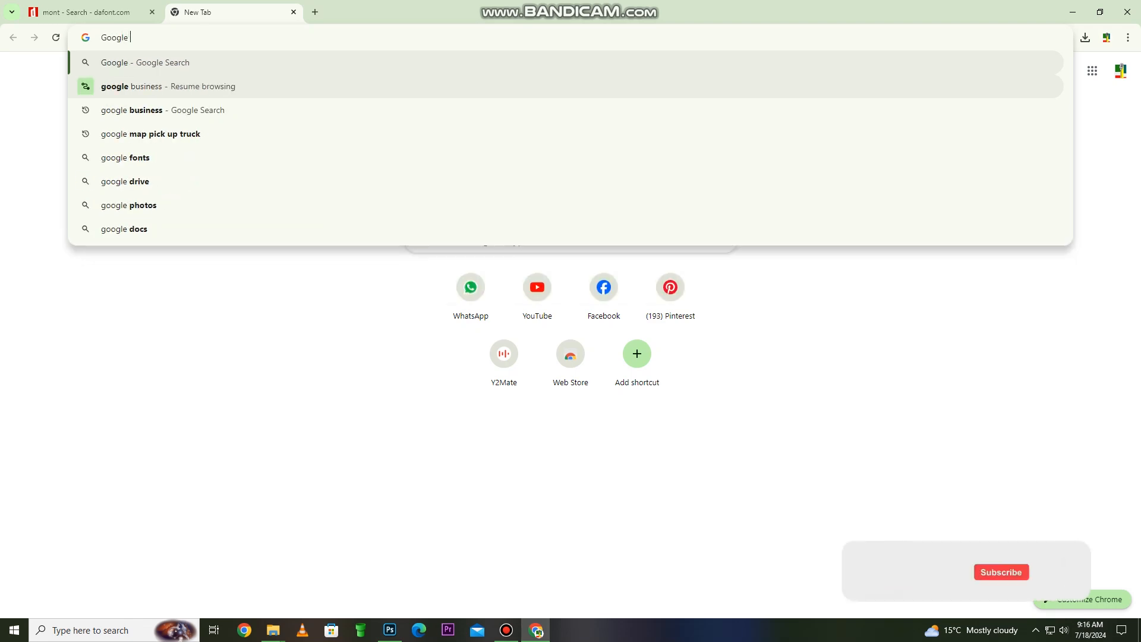
text(fonts)
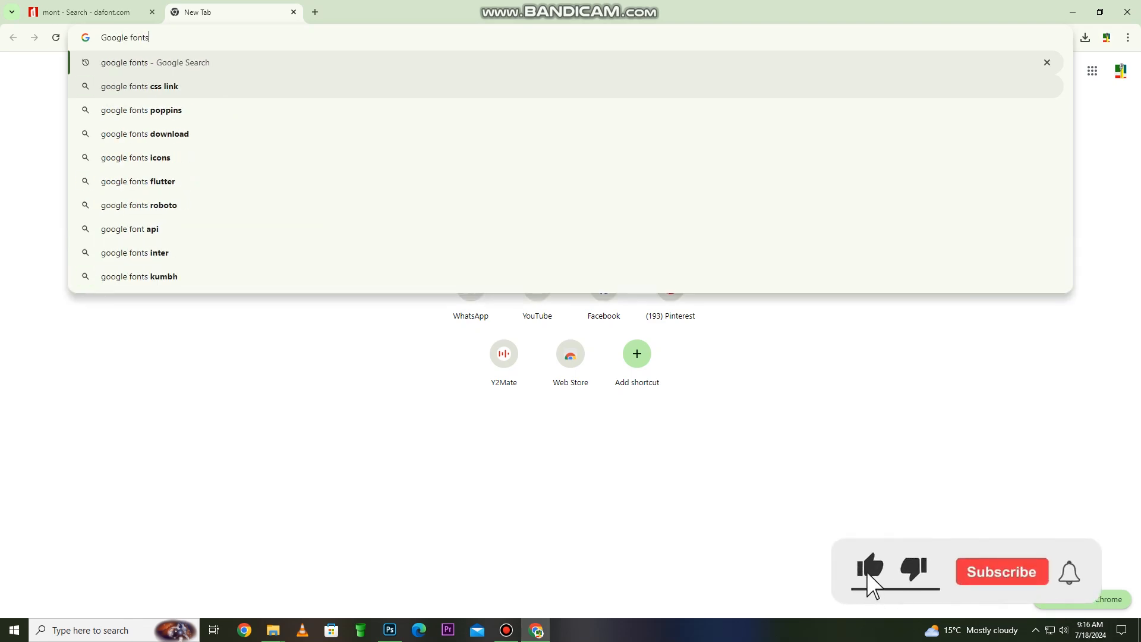
key(Return)
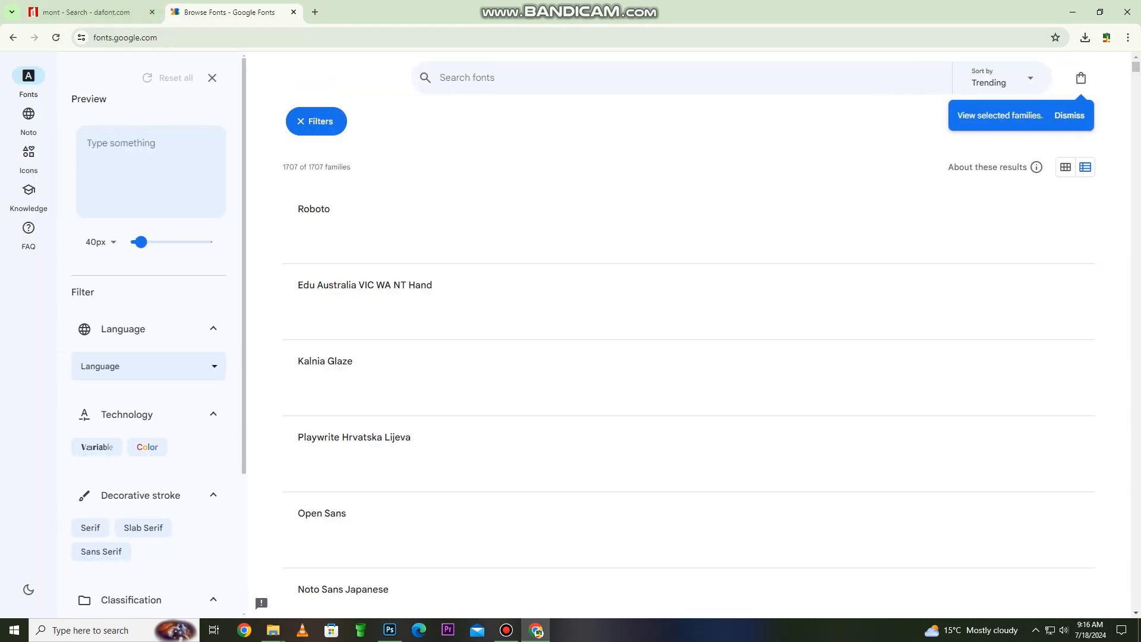
click(506, 630)
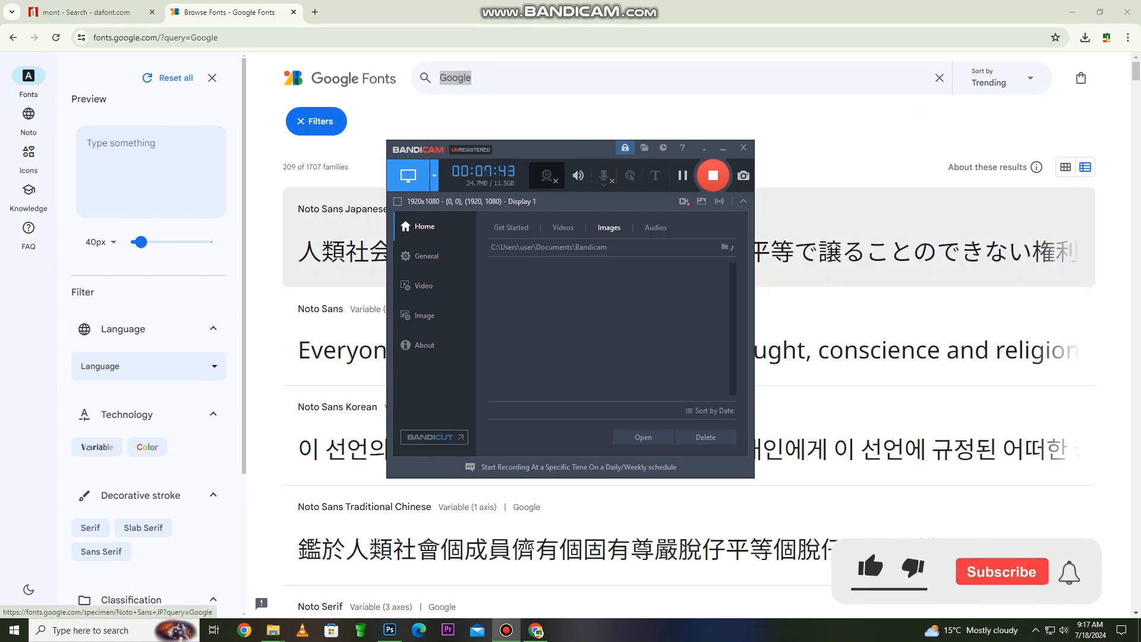
click(808, 141)
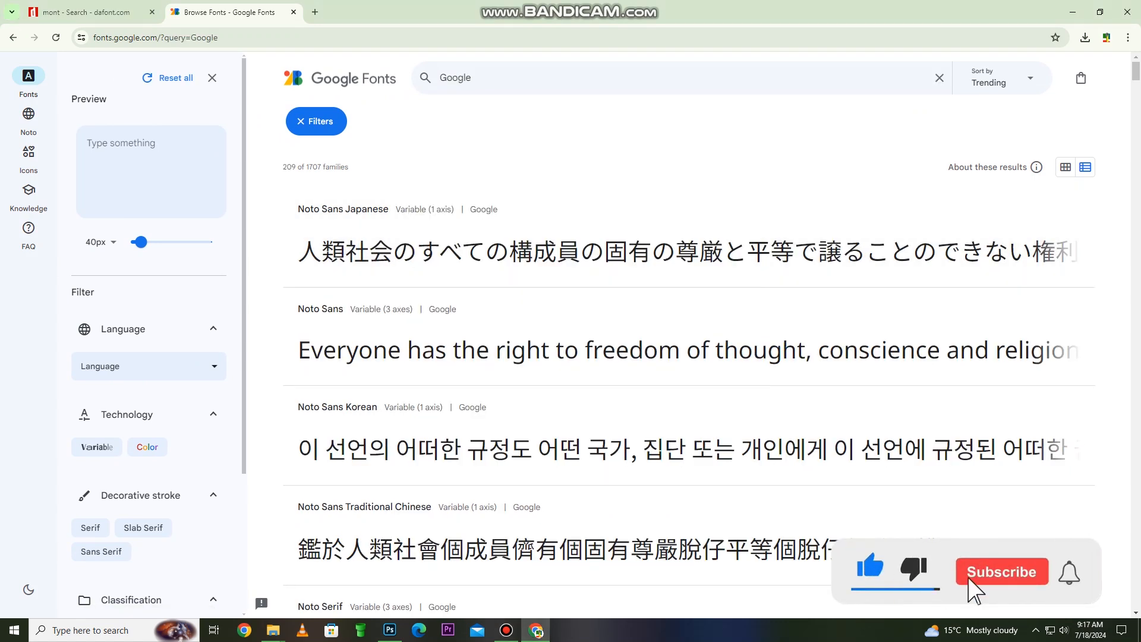
Search Google Fonts for "Mont" and look through the matching font families.
double_click(456, 78)
text(Mont)
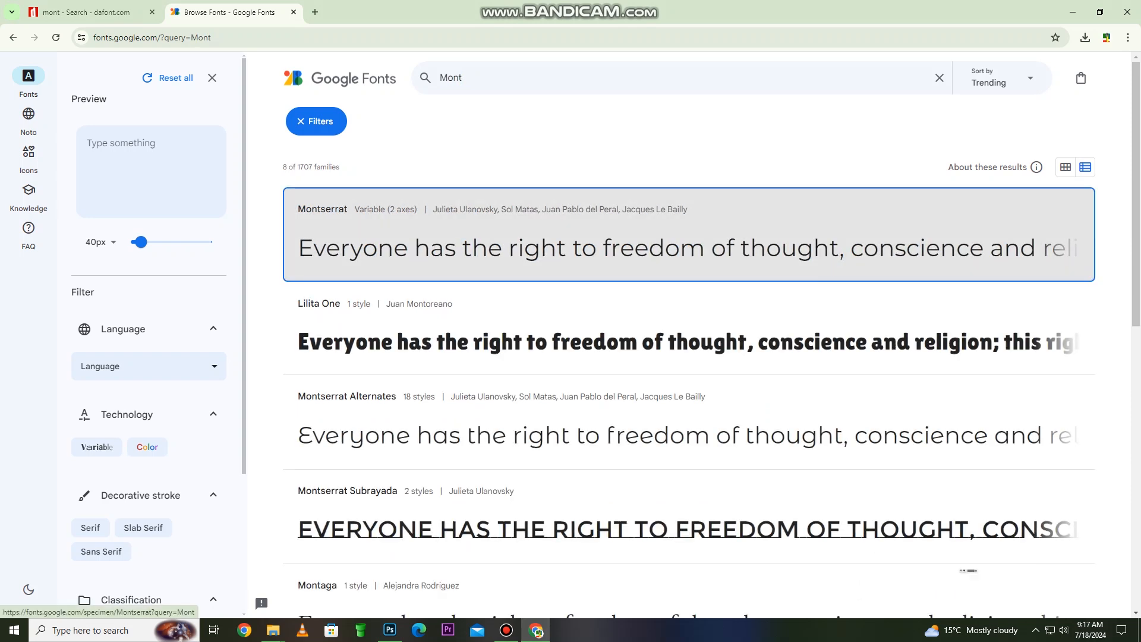
scroll(689, 237, down, 8)
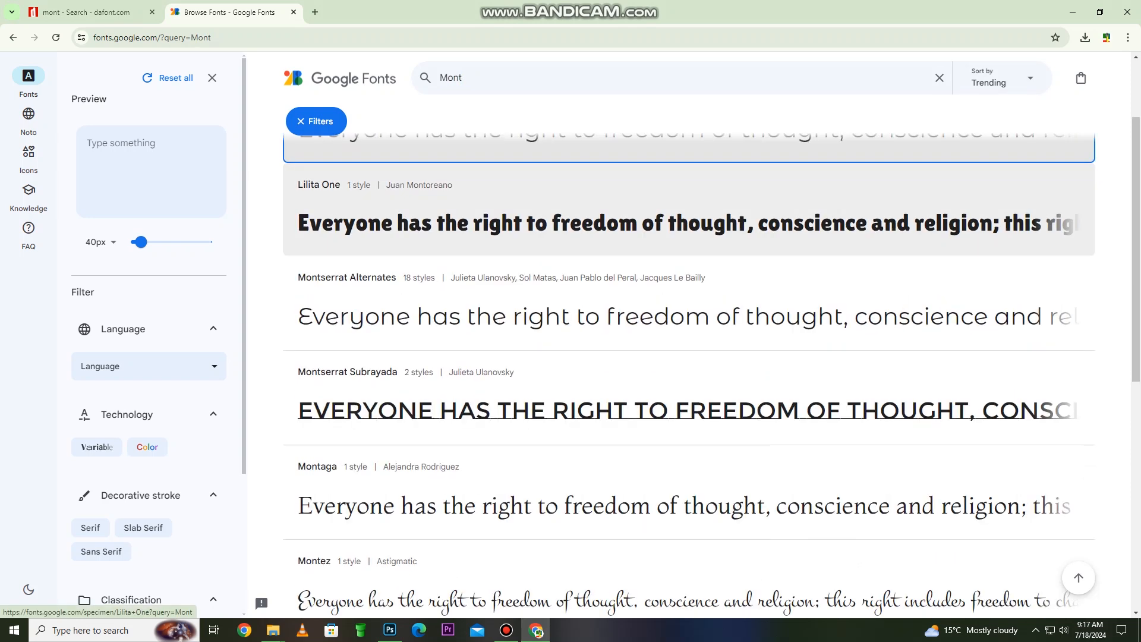
scroll(690, 249, down, 2)
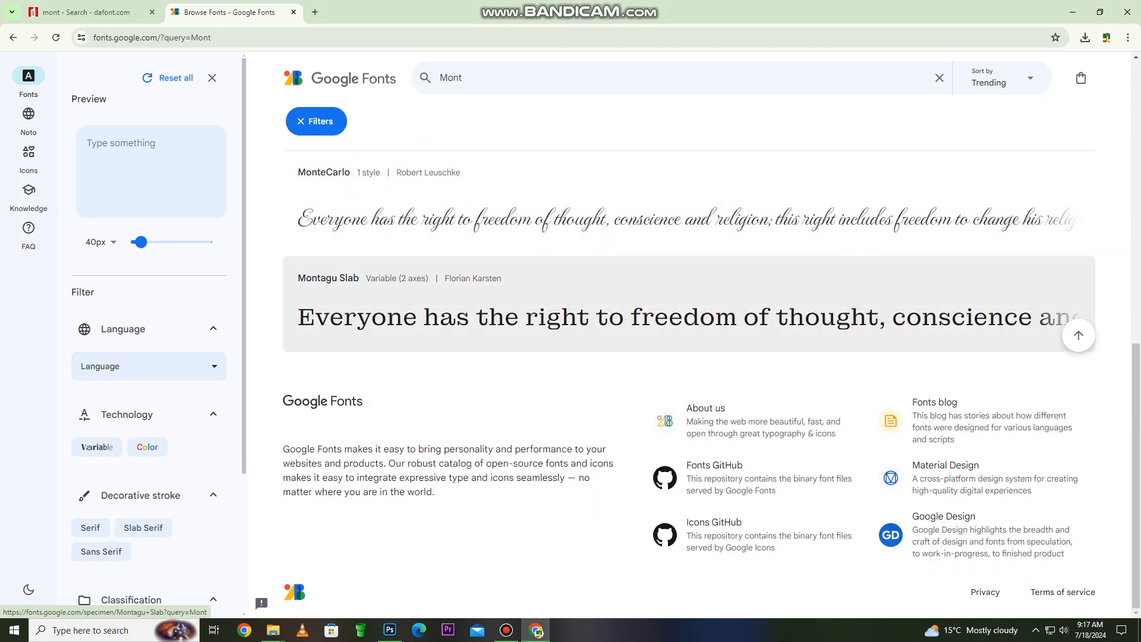
scroll(689, 250, up, 4)
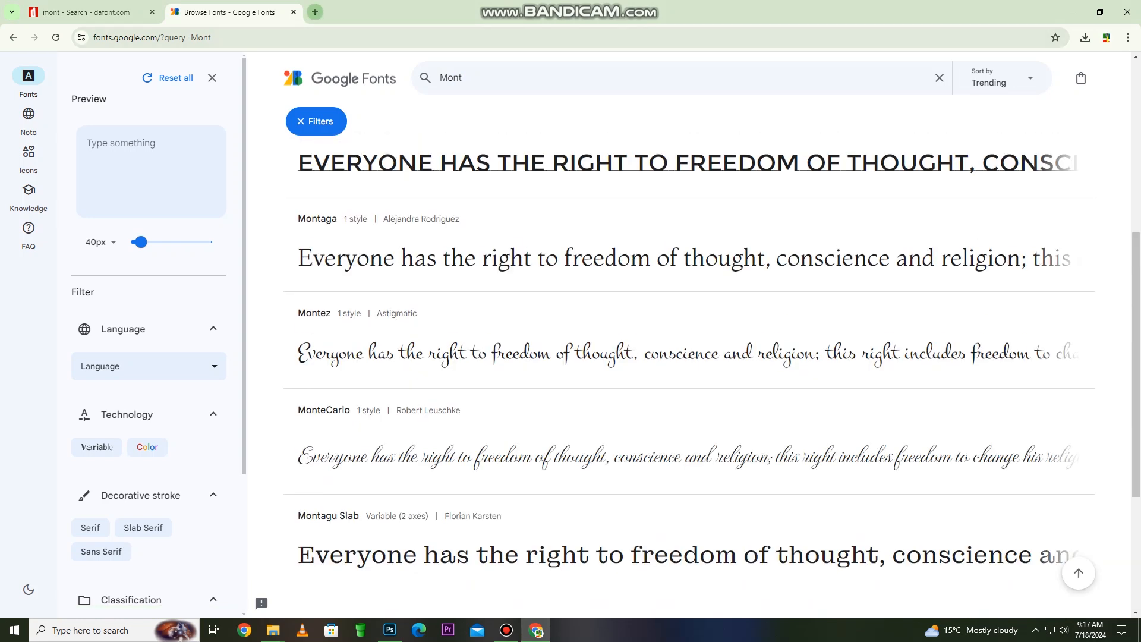
Search the web for "montserrat google fonts" in a new tab and open the Montserrat page on Google Fonts.
key(ctrl+t)
text(Mont)
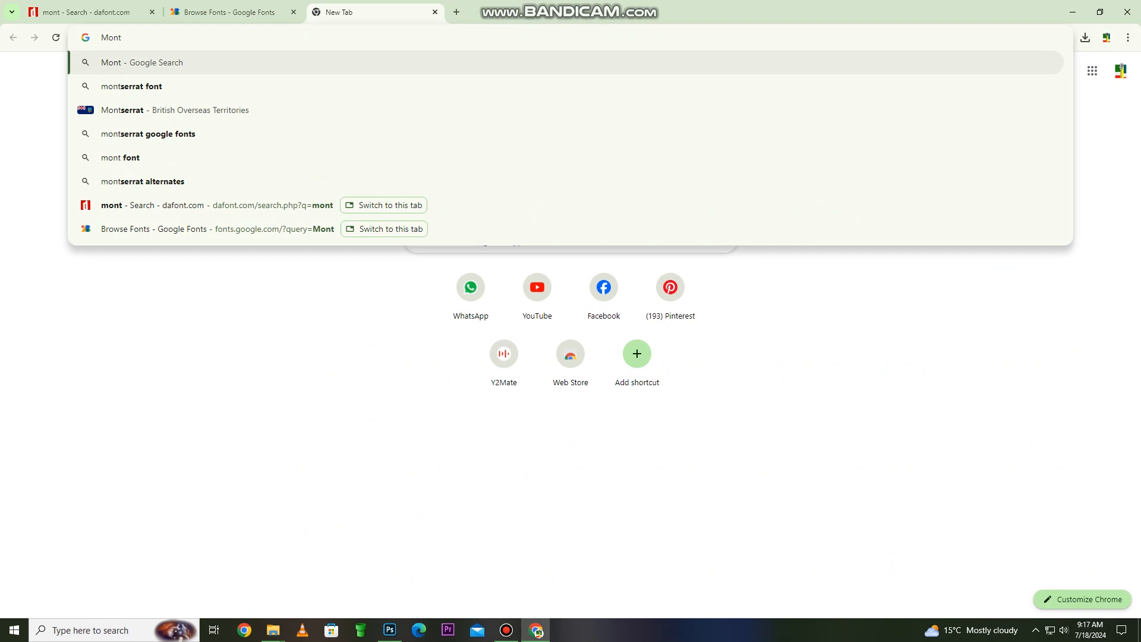
key(Down)
key(Down)
key(Down)
key(Return)
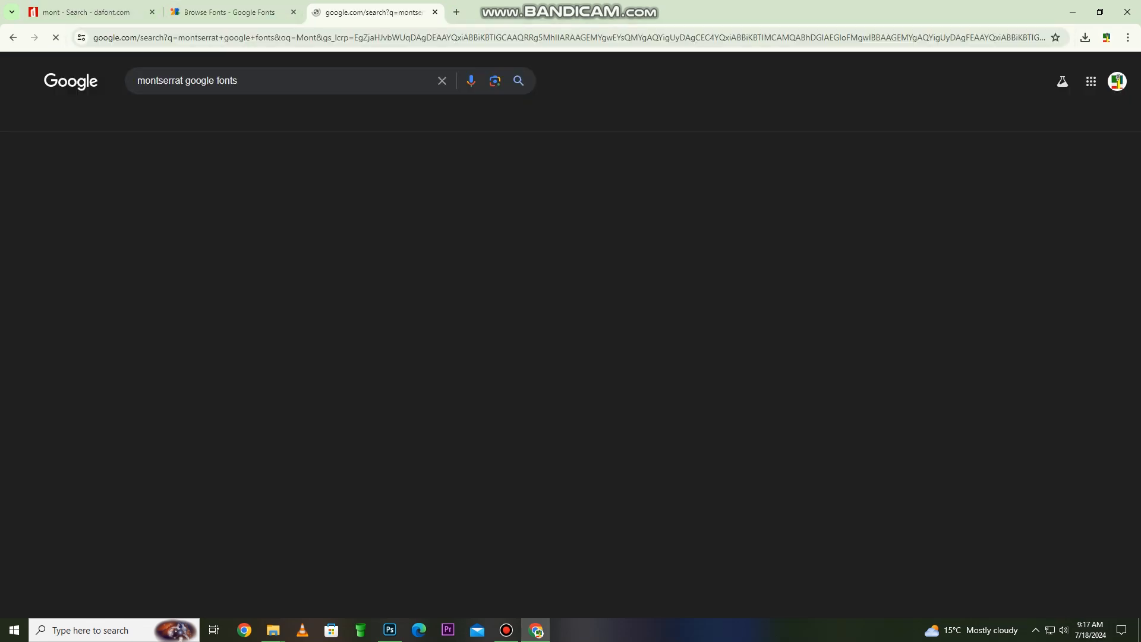
click(206, 213)
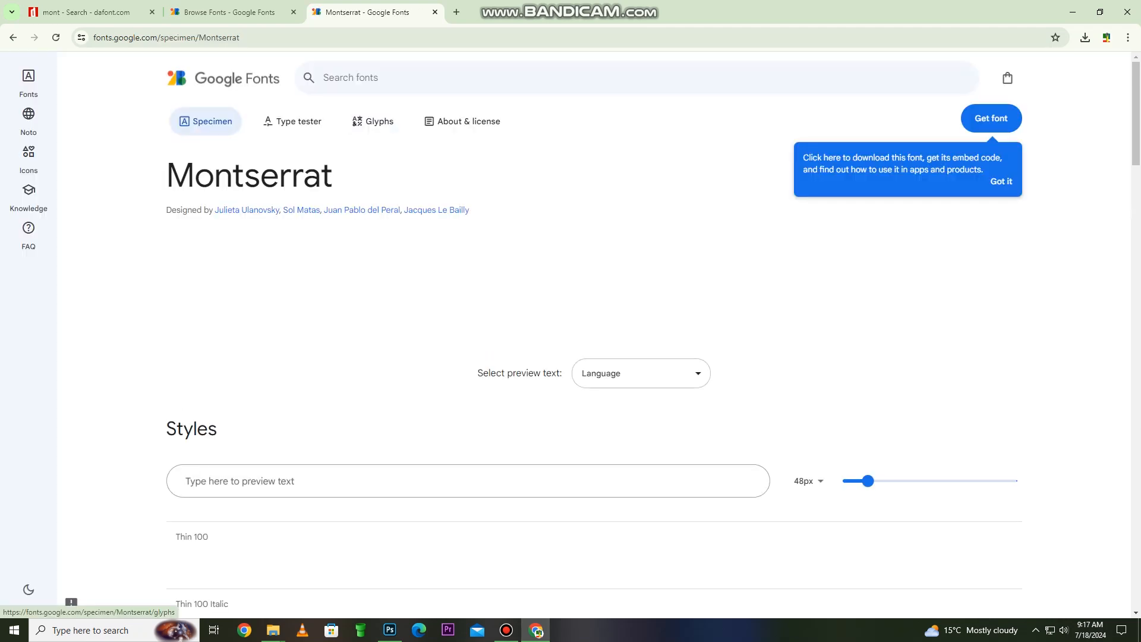
Review the Montserrat styles, add the family to the selection and download all of it.
scroll(594, 345, down, 3)
scroll(594, 344, up, 3)
scroll(595, 345, down, 5)
scroll(595, 356, down, 15)
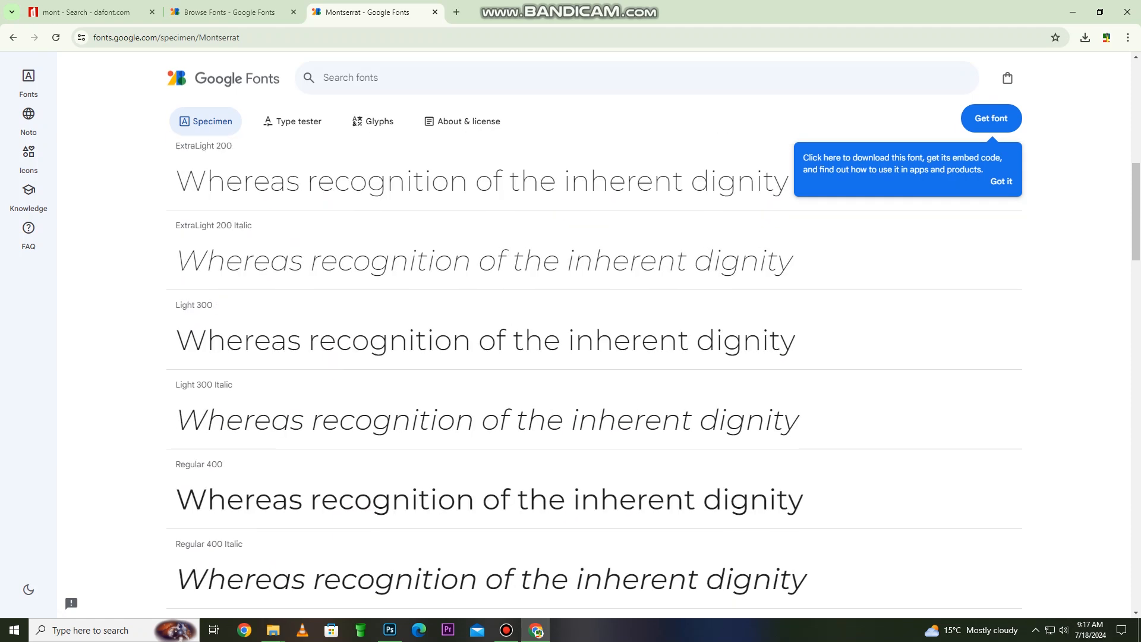
scroll(594, 357, down, 5)
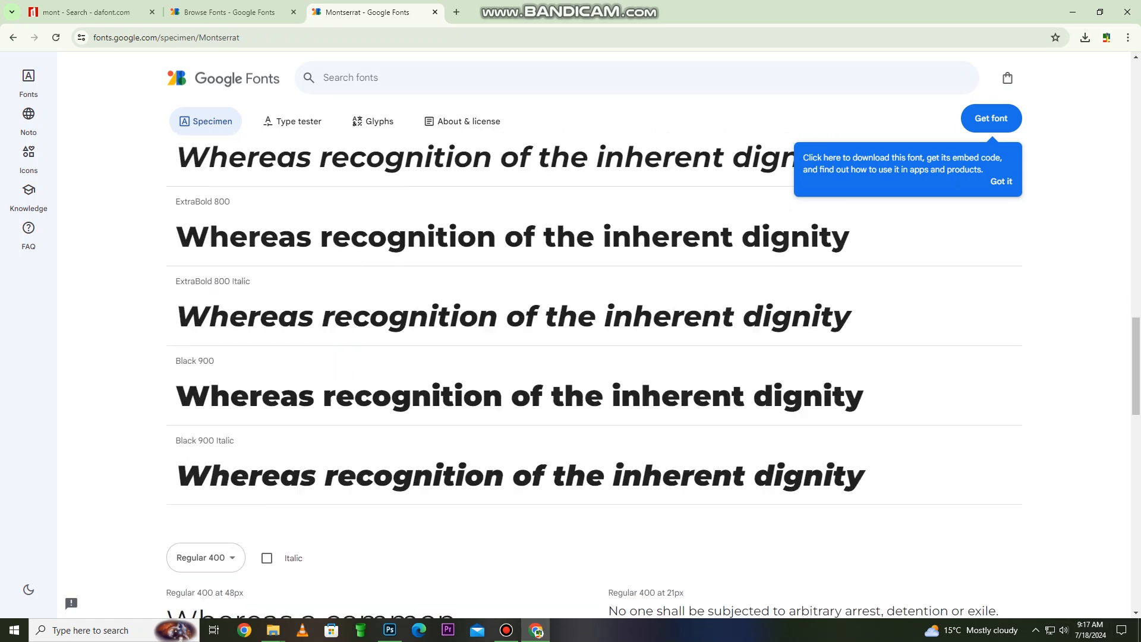
scroll(594, 356, up, 4)
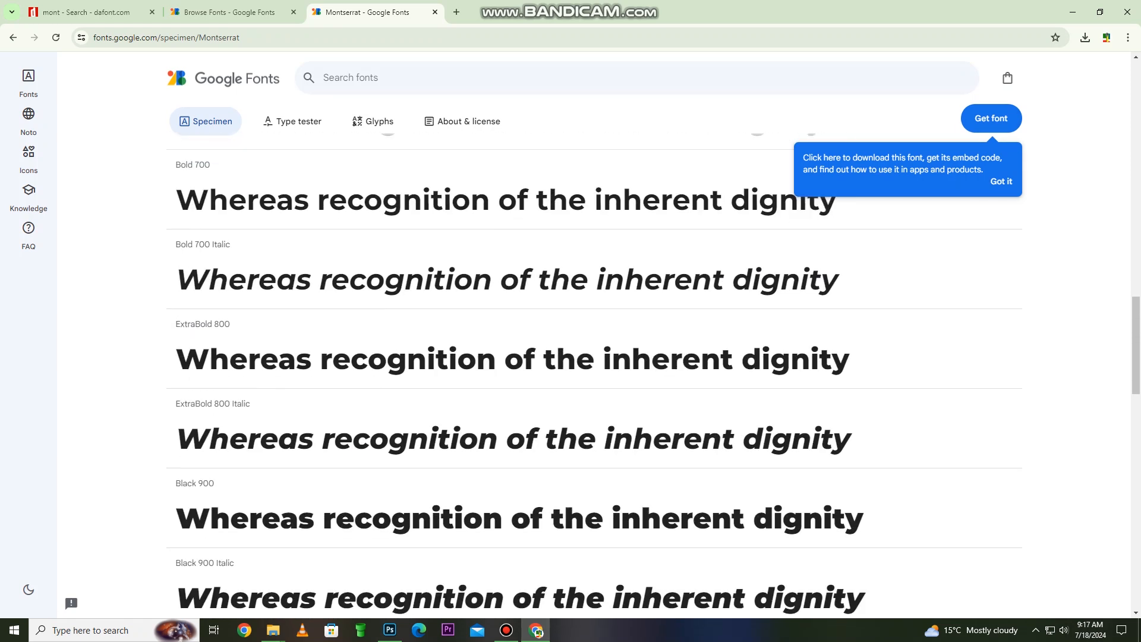
click(1001, 182)
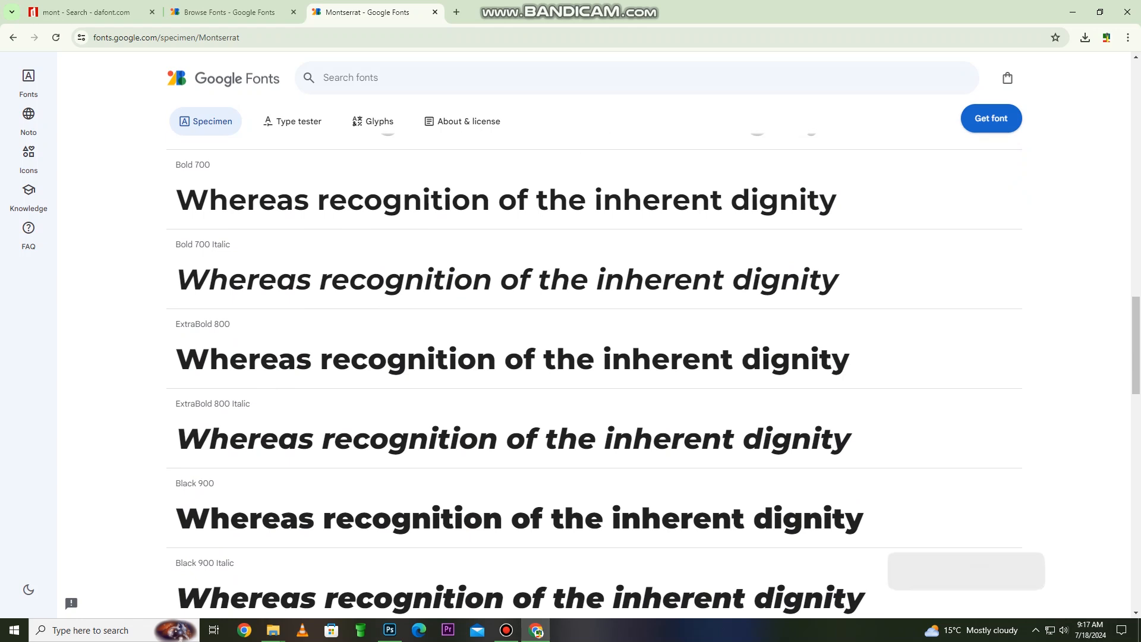
click(993, 121)
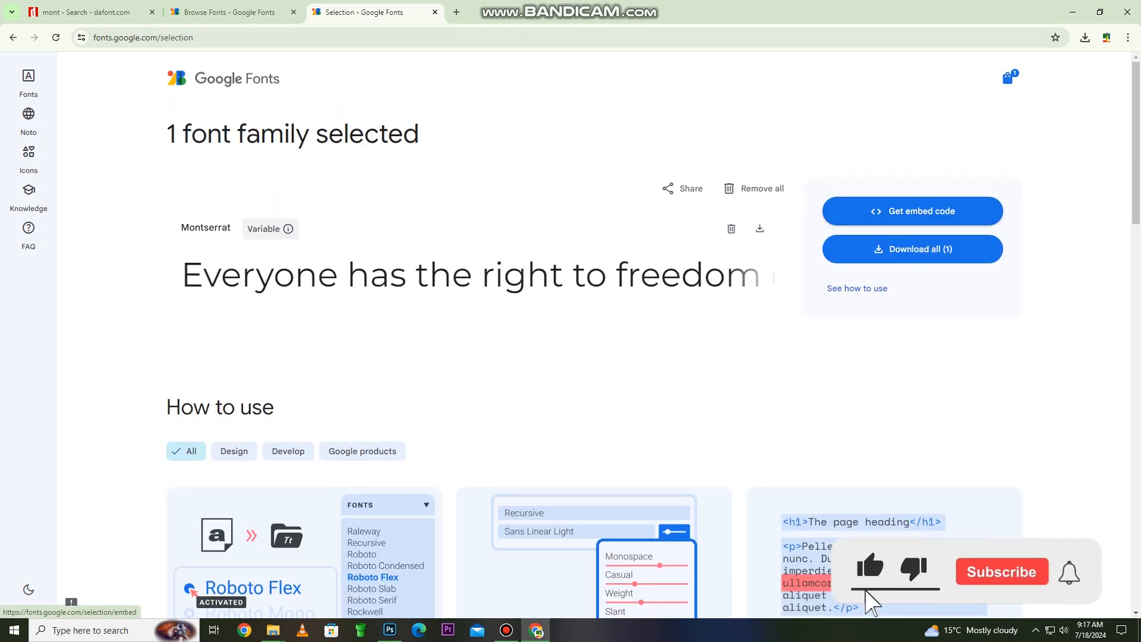
click(930, 250)
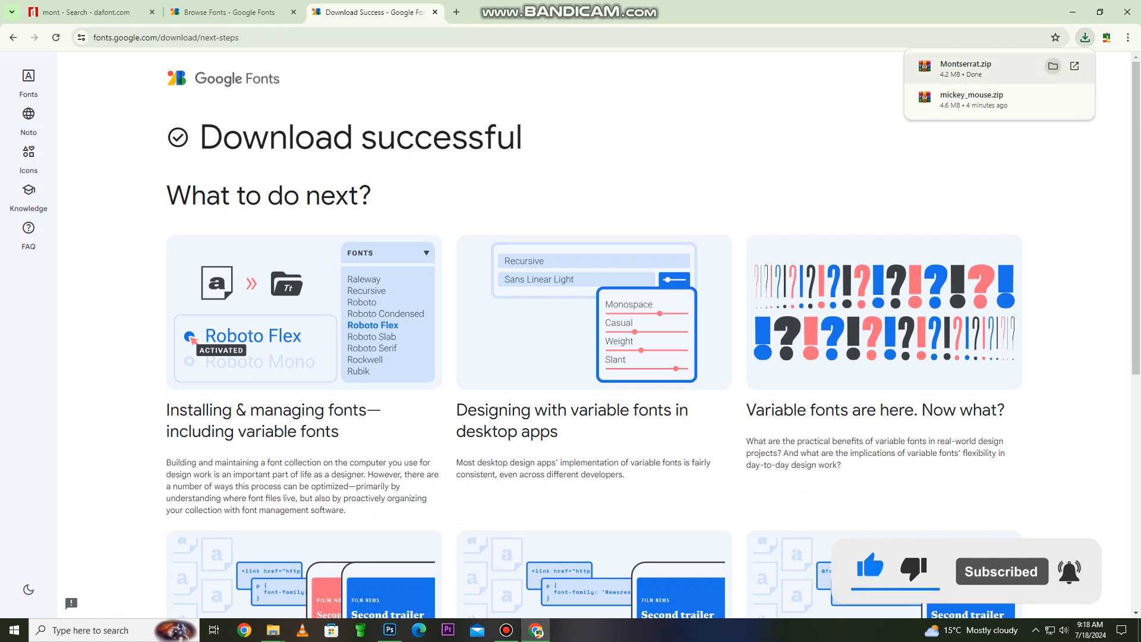
Locate the downloaded Montserrat archive in Downloads, extract it into its own Montserrat folder and open that folder.
click(1053, 66)
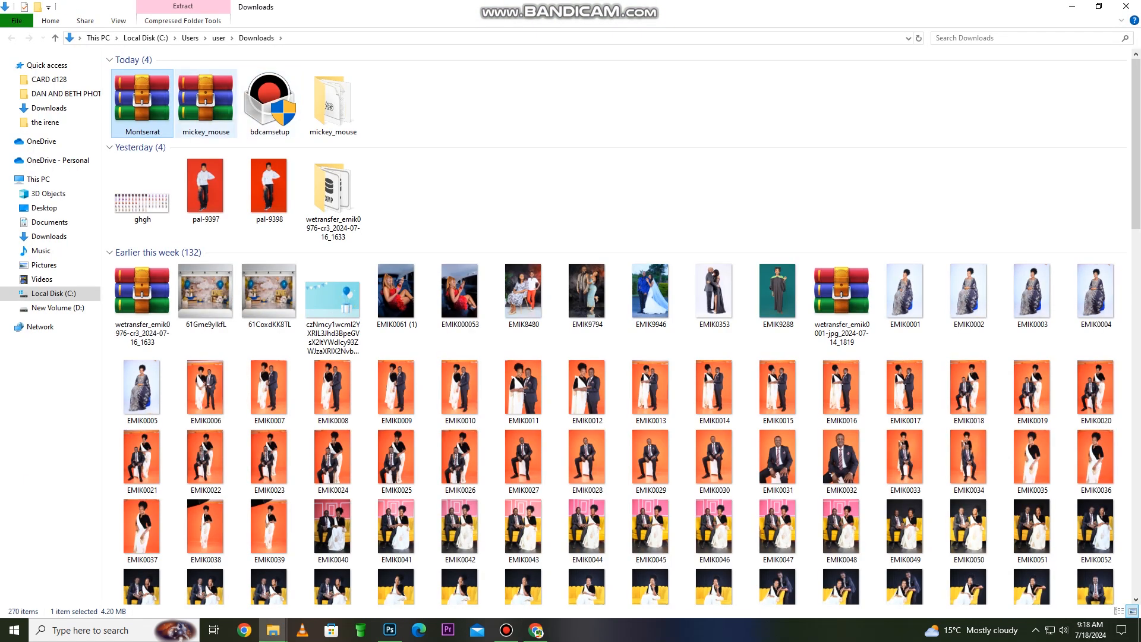
right_click(145, 102)
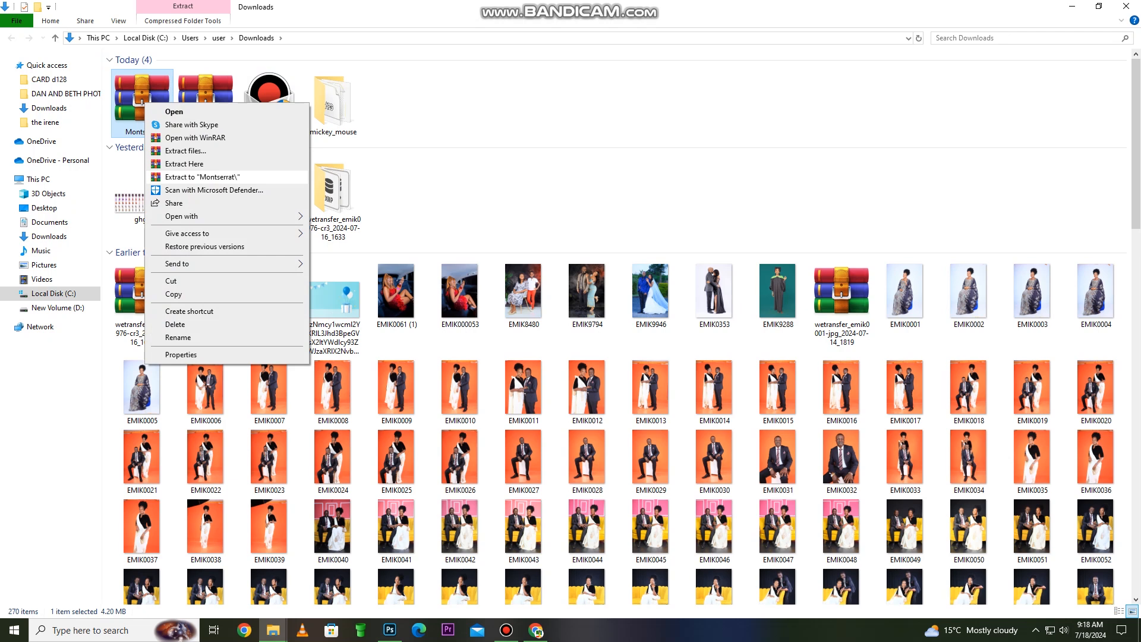
click(202, 176)
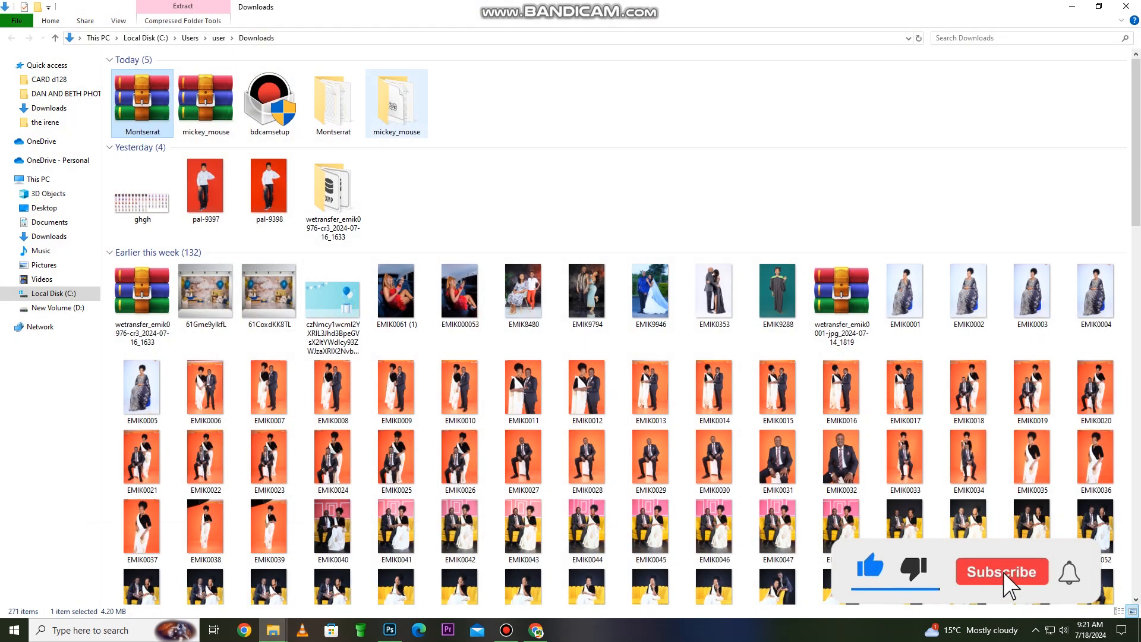
double_click(333, 104)
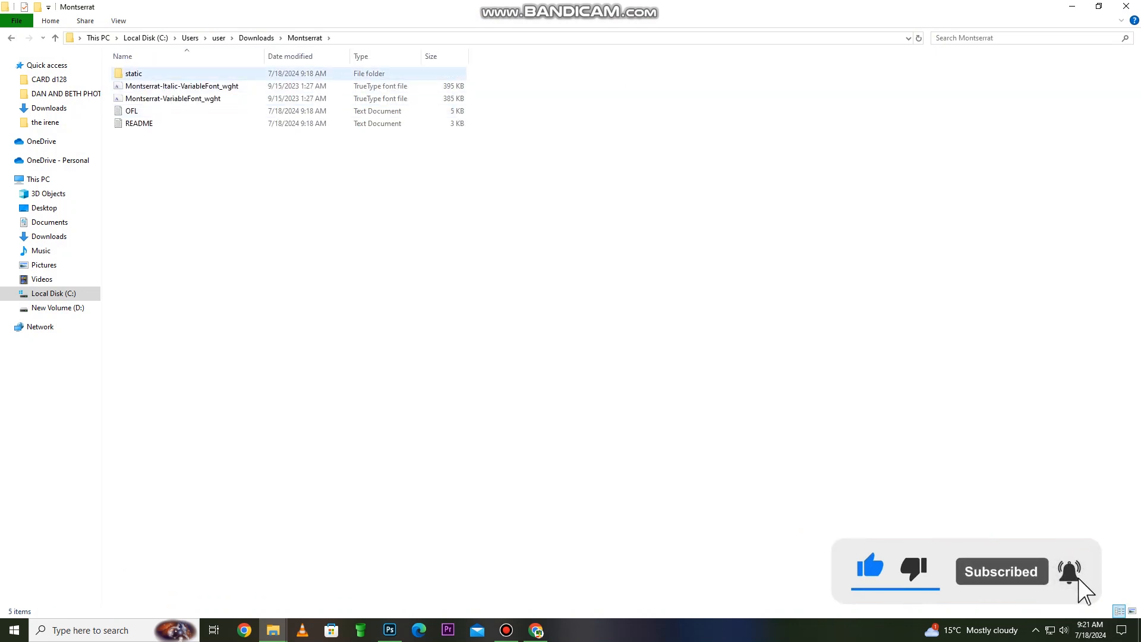
Install every Montserrat font file in the static folder for all users.
double_click(134, 74)
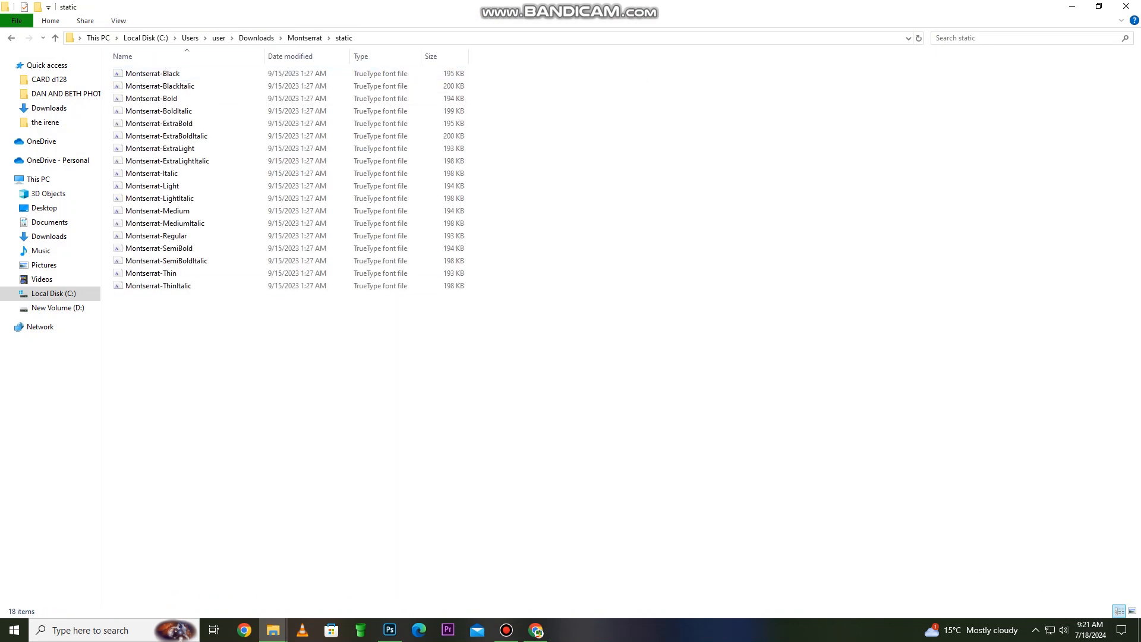
drag(476, 359, 154, 70)
right_click(153, 71)
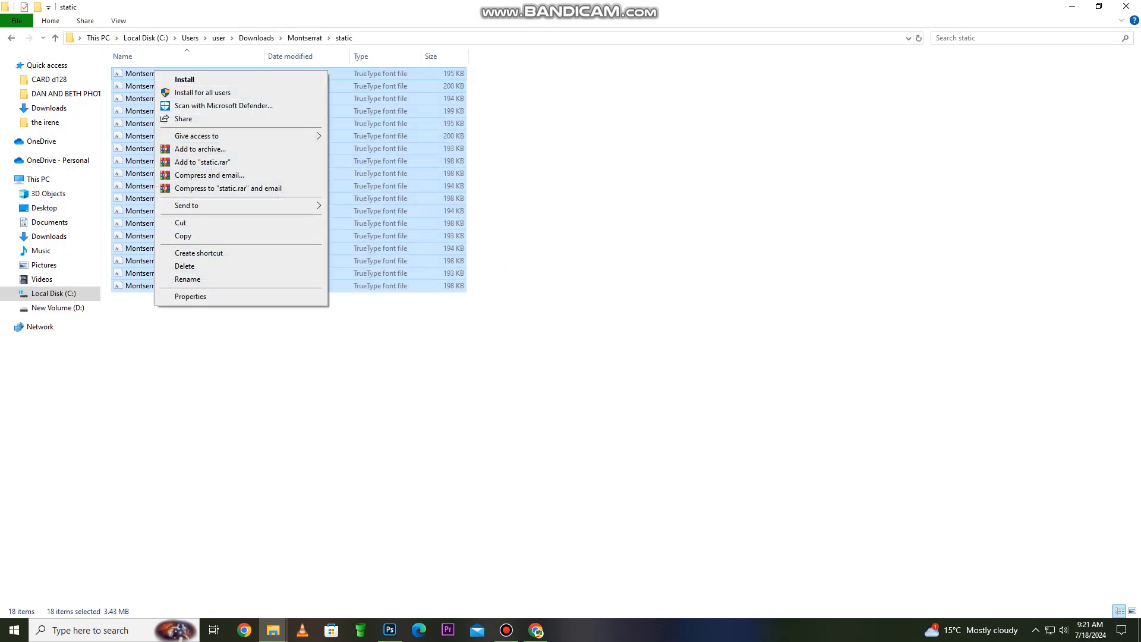
click(202, 93)
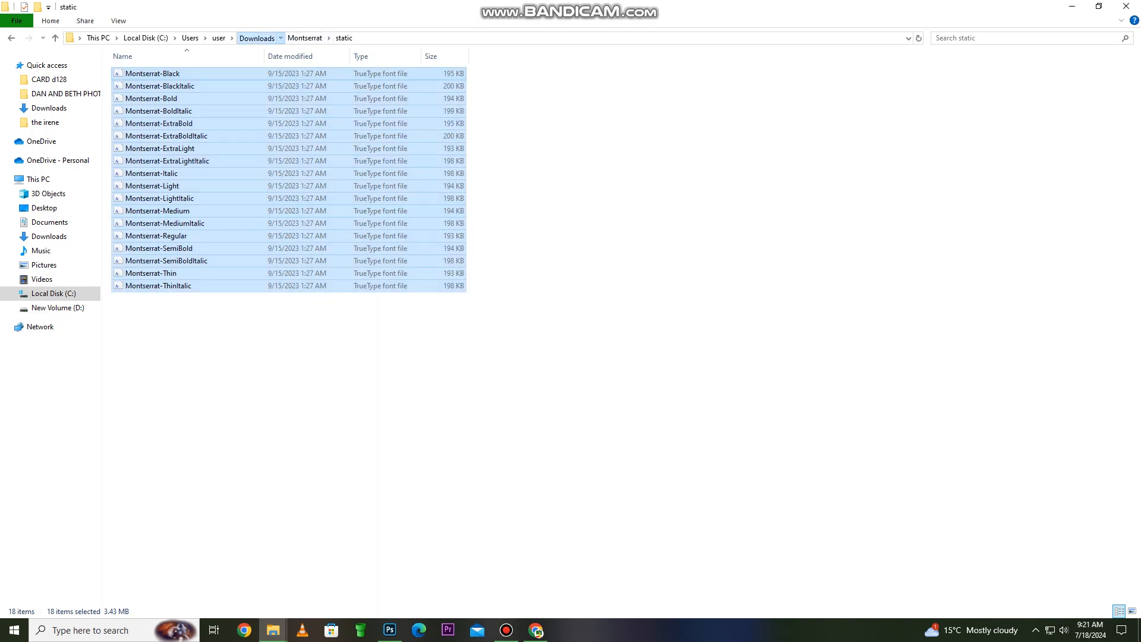
Permanently delete the Montserrat and mickey_mouse archives and their extracted folders from Downloads.
click(256, 37)
ctrl+click(397, 102)
ctrl+click(205, 102)
ctrl+click(142, 103)
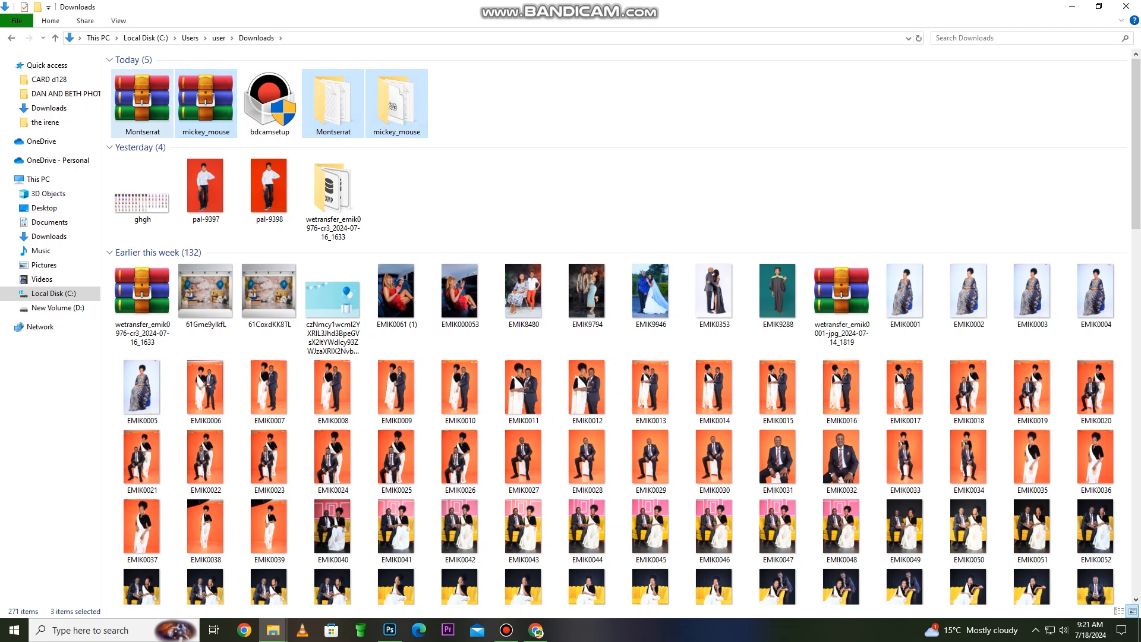
key(shift+Delete)
key(Return)
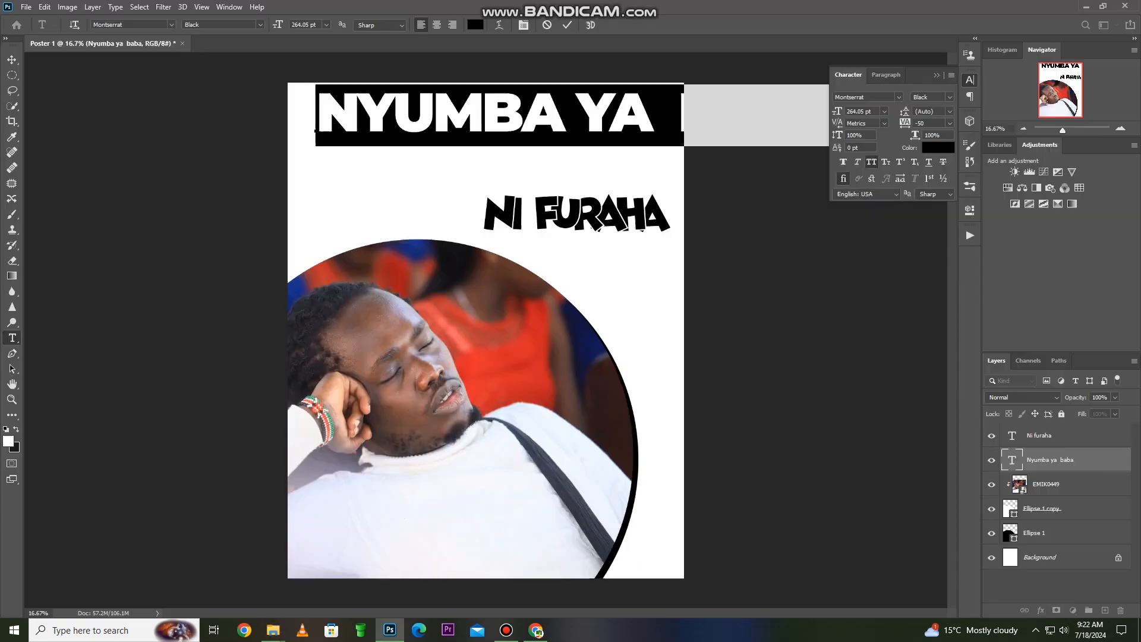
Commit the Montserrat Black title in Photoshop, duplicate its layer just below, and delete "yumba ya" from the copy.
click(567, 25)
key(v)
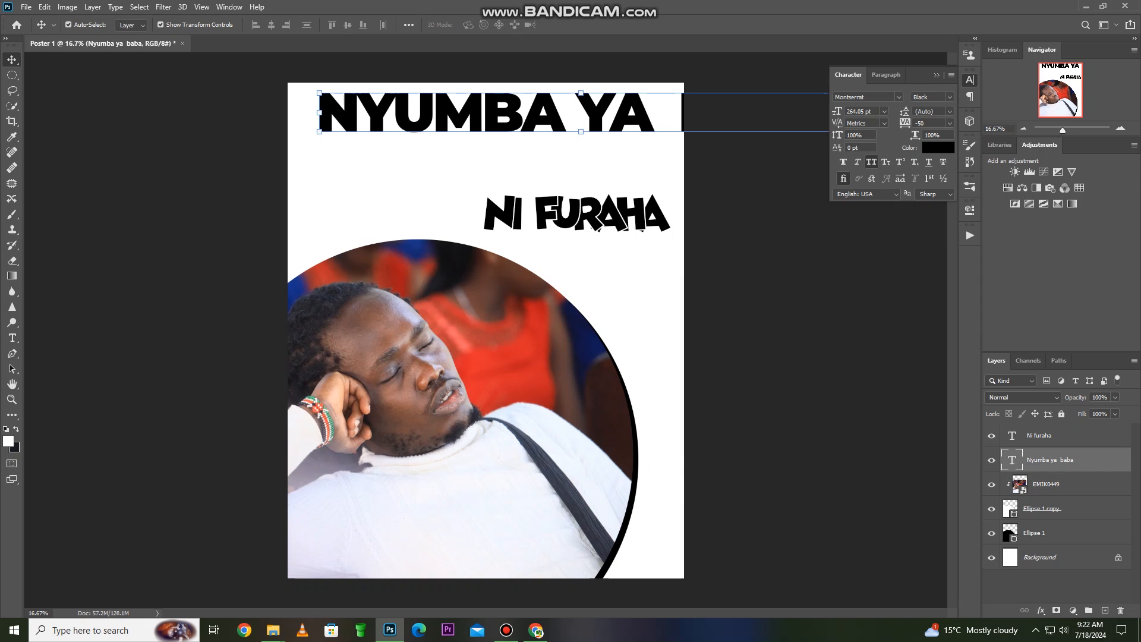
drag(633, 99, 178, 165)
double_click(452, 149)
key(BackSpace)
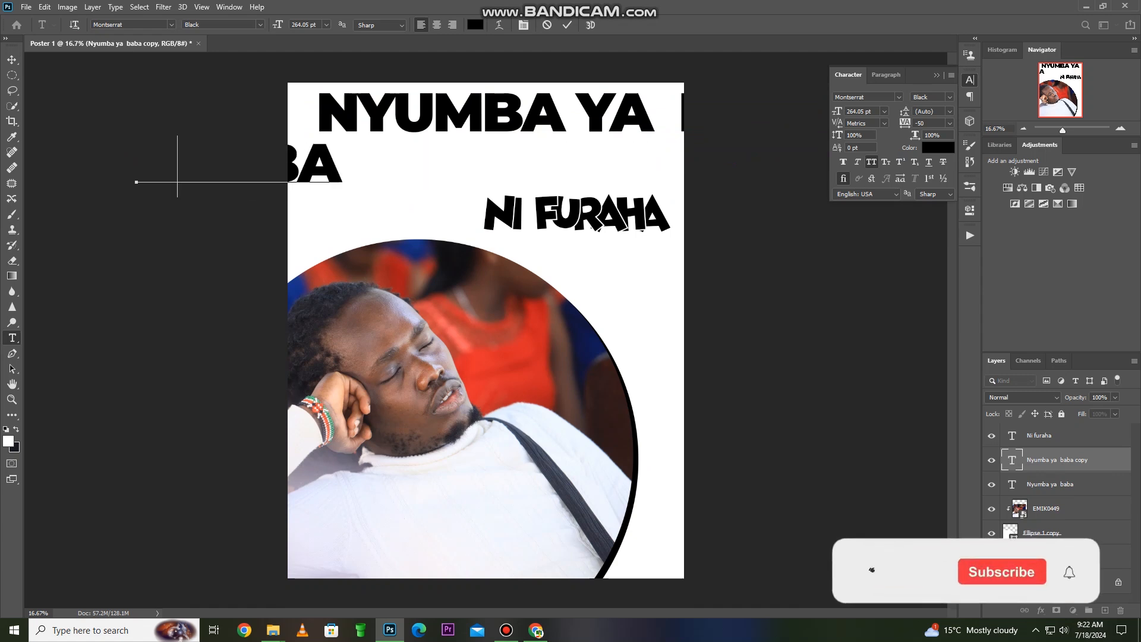
key(ctrl+Return)
Move the copied text under the title above "NI FURAHA" and remove its leading N so it reads "BABA".
key(v)
drag(297, 164, 621, 170)
double_click(621, 169)
drag(504, 169, 463, 169)
key(BackSpace)
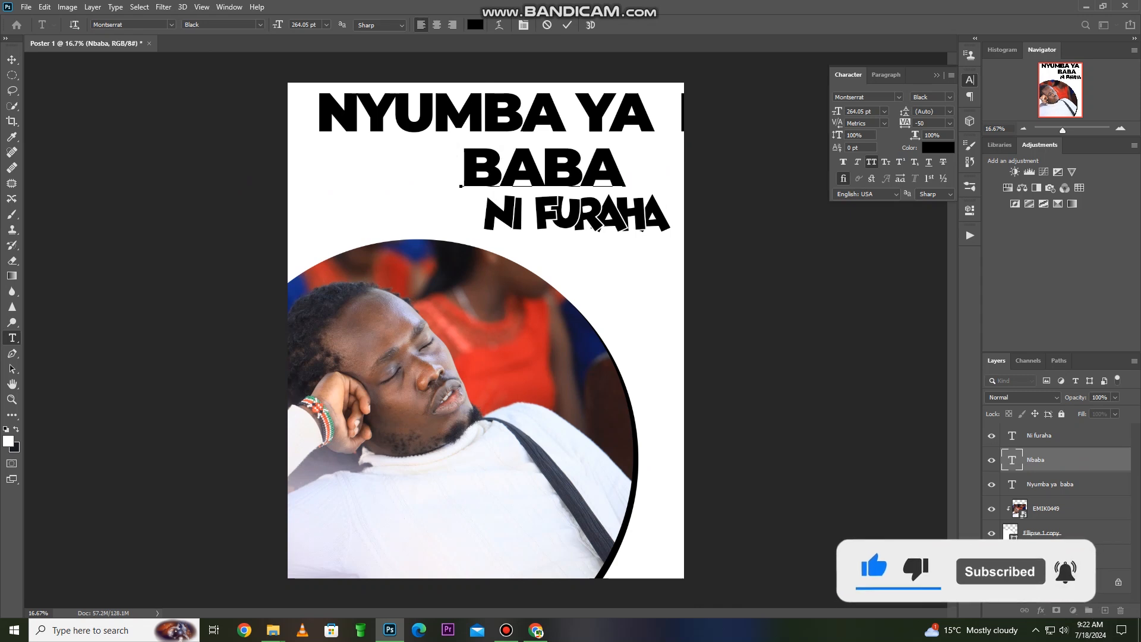
key(ctrl+Return)
Nudge "NI FURAHA" down, then place "BABA" directly above it and scale it to about 112% to match its width.
key(v)
drag(612, 215, 616, 227)
click(586, 173)
drag(570, 161, 618, 179)
drag(513, 183, 493, 184)
mouse_move(653, 188)
mouse_down()
mouse_move(683, 189)
mouse_move(672, 189)
mouse_up()
click(589, 25)
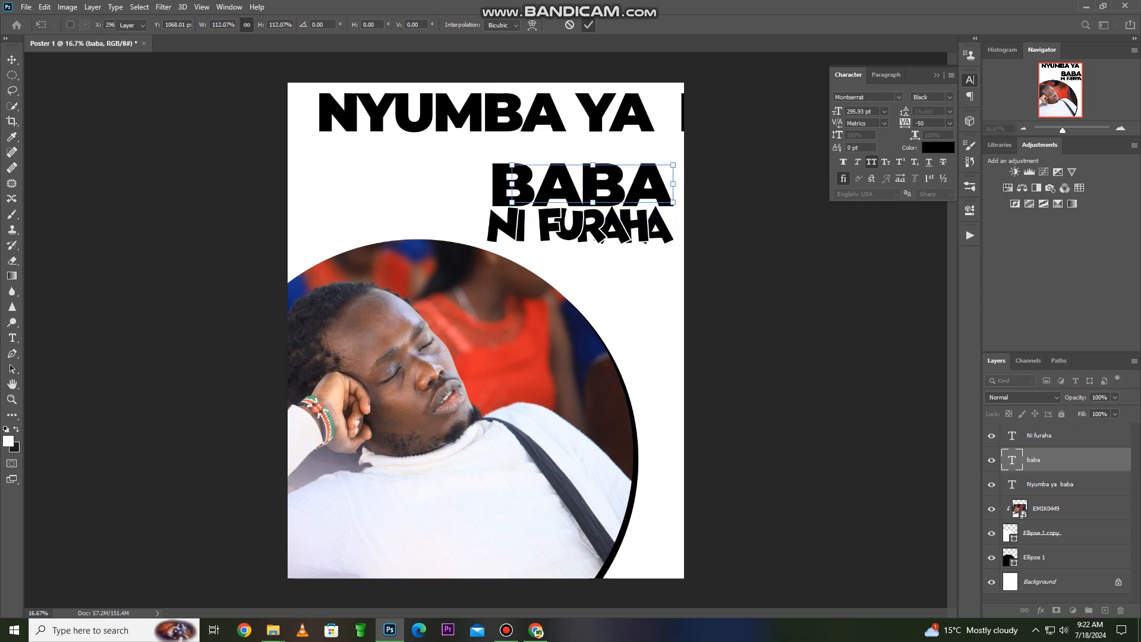
Delete the word "BABA" from the original title layer so that it reads "NYUMBA YA".
double_click(636, 114)
drag(652, 114, 664, 114)
key(shift+End)
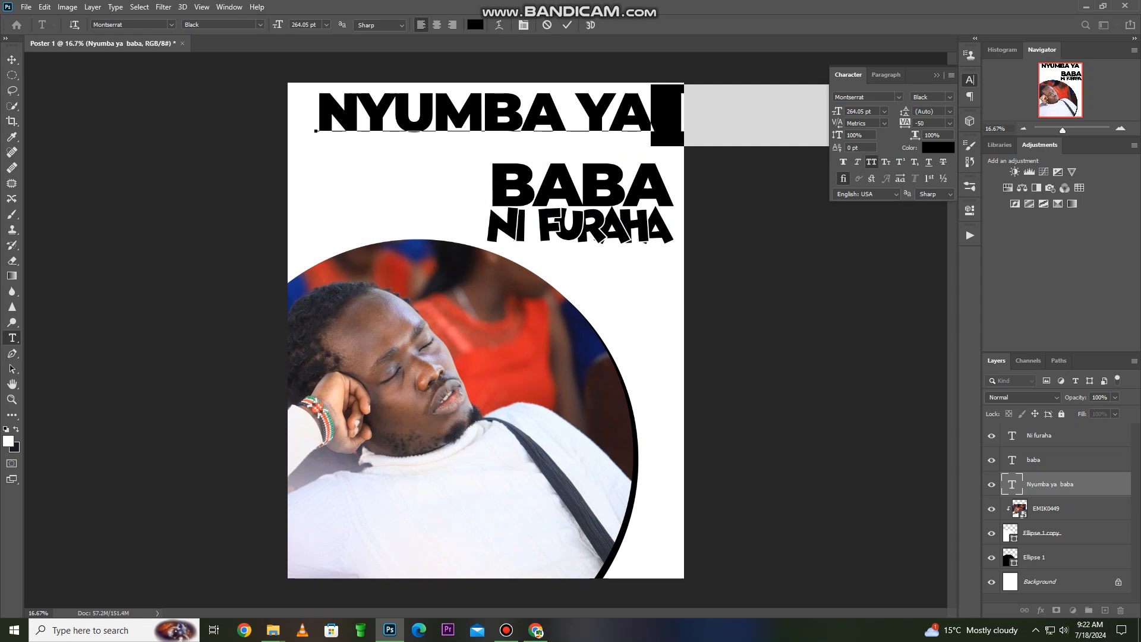
key(BackSpace)
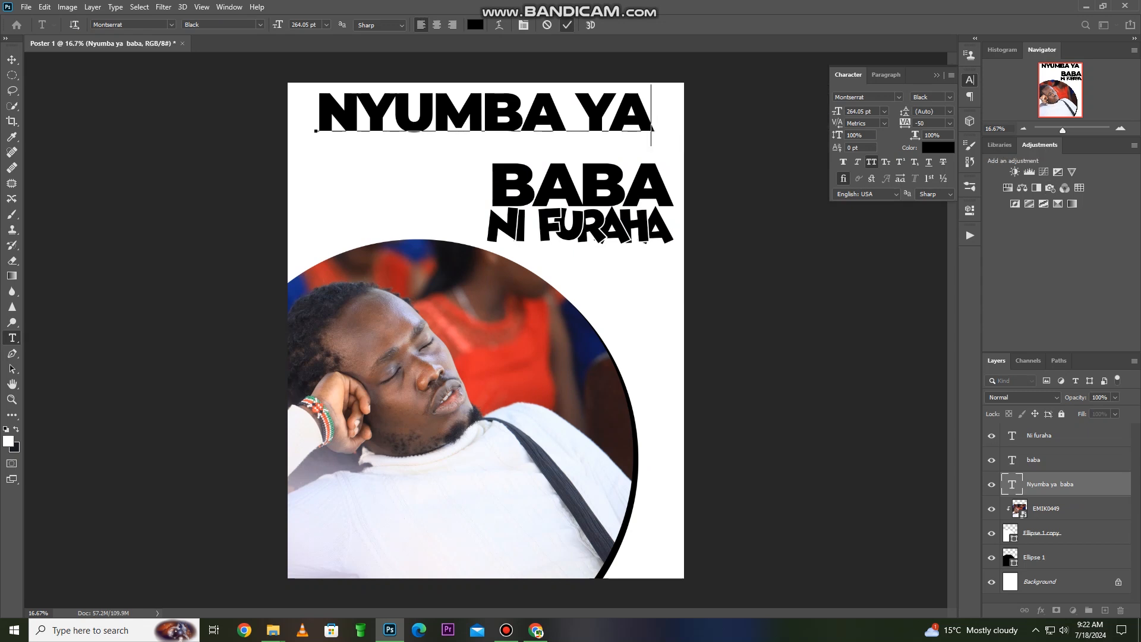
click(567, 25)
Change the font of the "NYUMBA YA" text to Bebas Neue Regular.
double_click(487, 112)
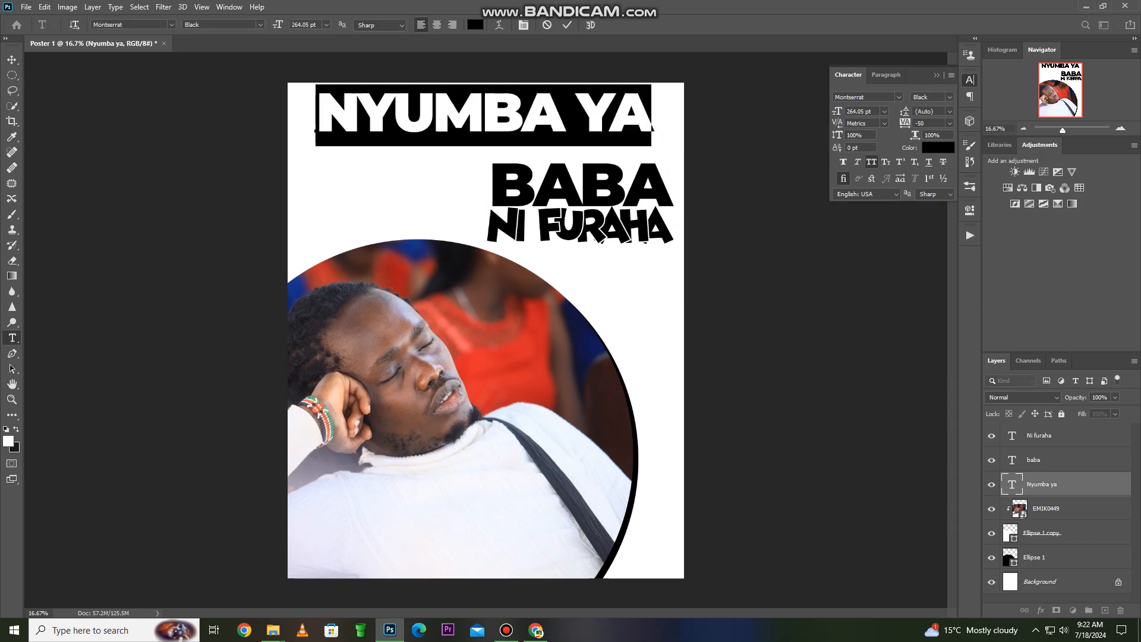
click(864, 97)
text(beb)
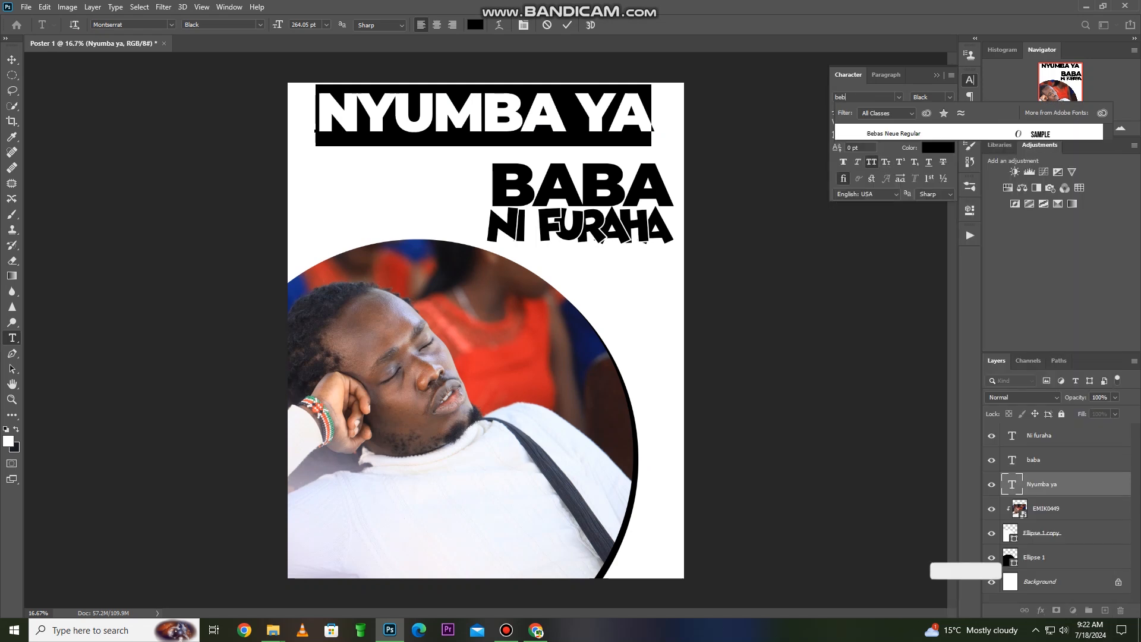
key(Return)
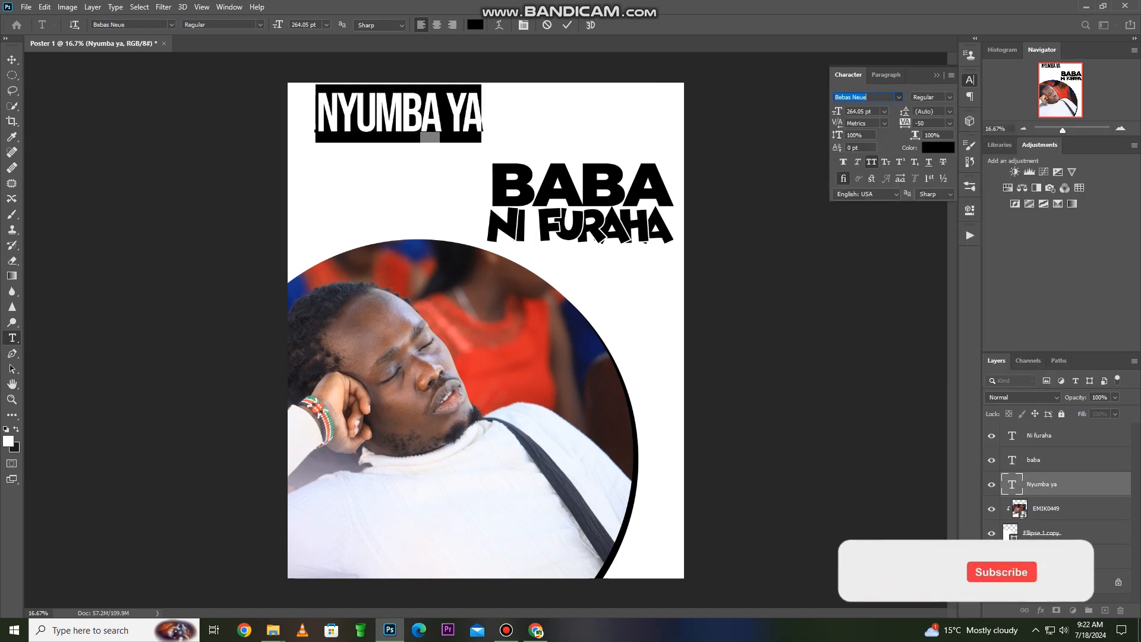
key(ctrl+Return)
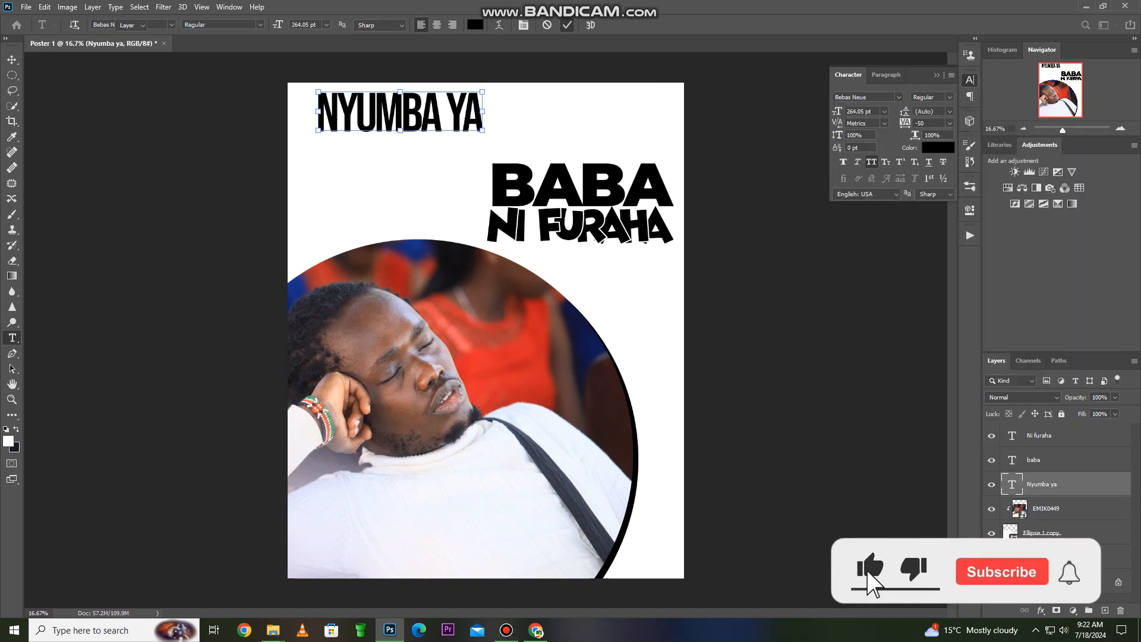
Enlarge "NYUMBA YA" to about 214% across the poster's width and move "NI FURAHA" further down.
key(v)
key(ctrl+t)
drag(482, 113, 635, 138)
key(Return)
click(589, 25)
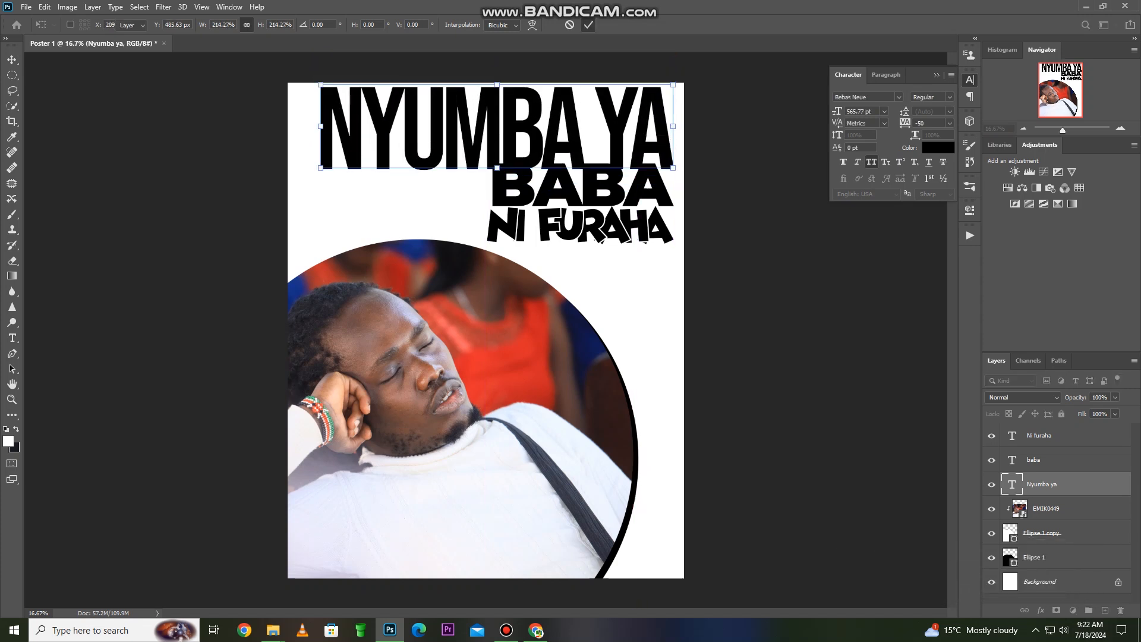
drag(627, 224, 628, 255)
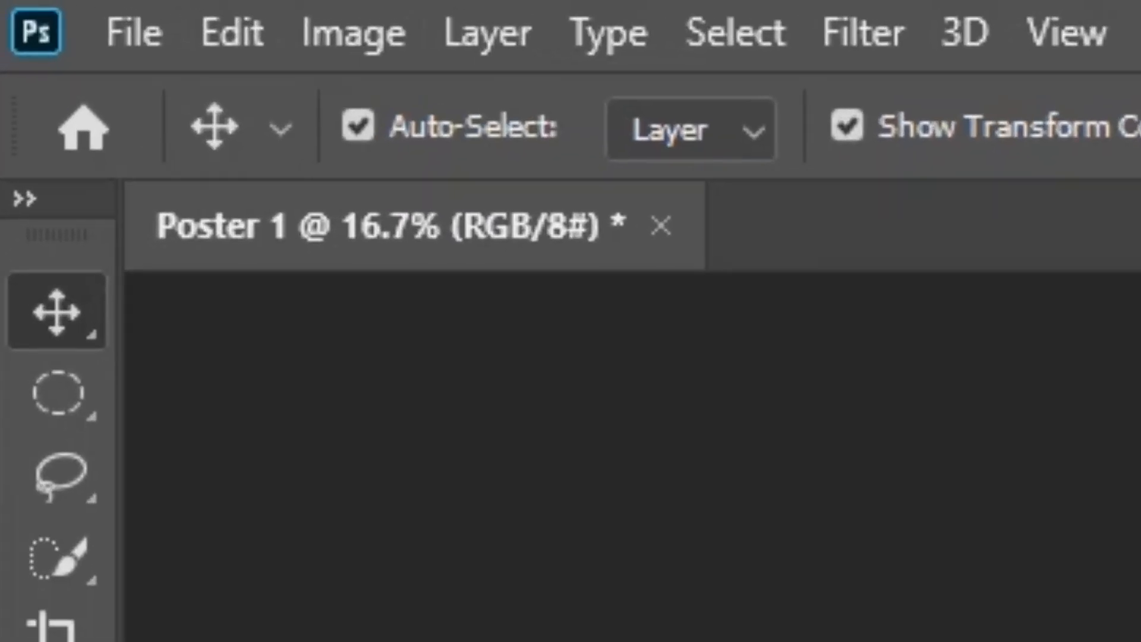
Start saving a copy of the poster on the computer, suppress the cloud prompt, and choose the Downloads folder.
click(134, 33)
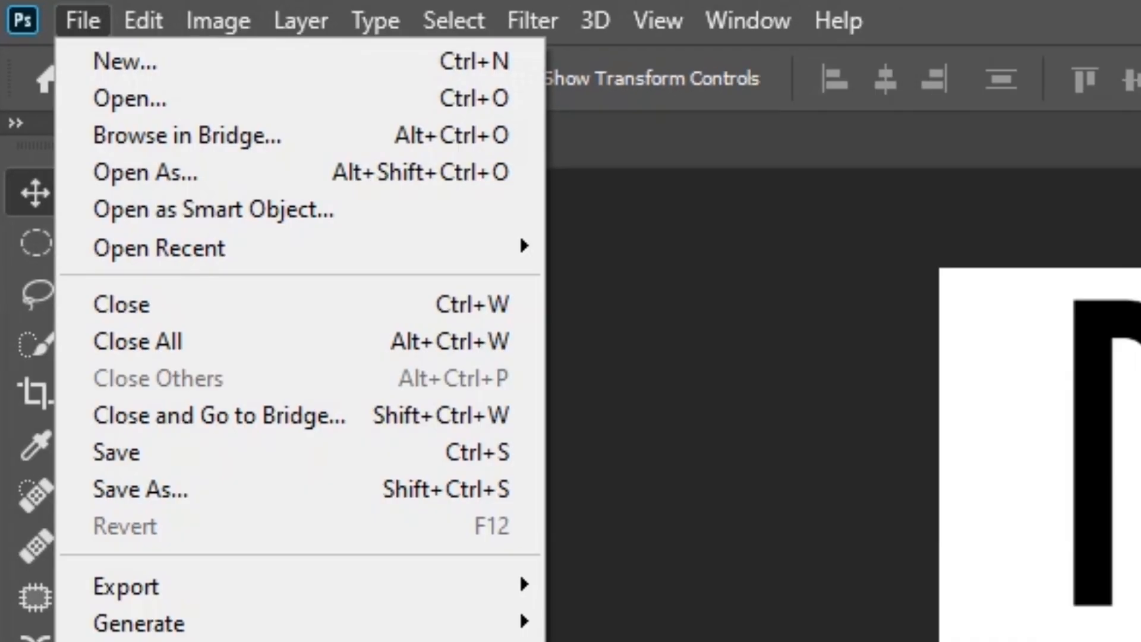
click(141, 489)
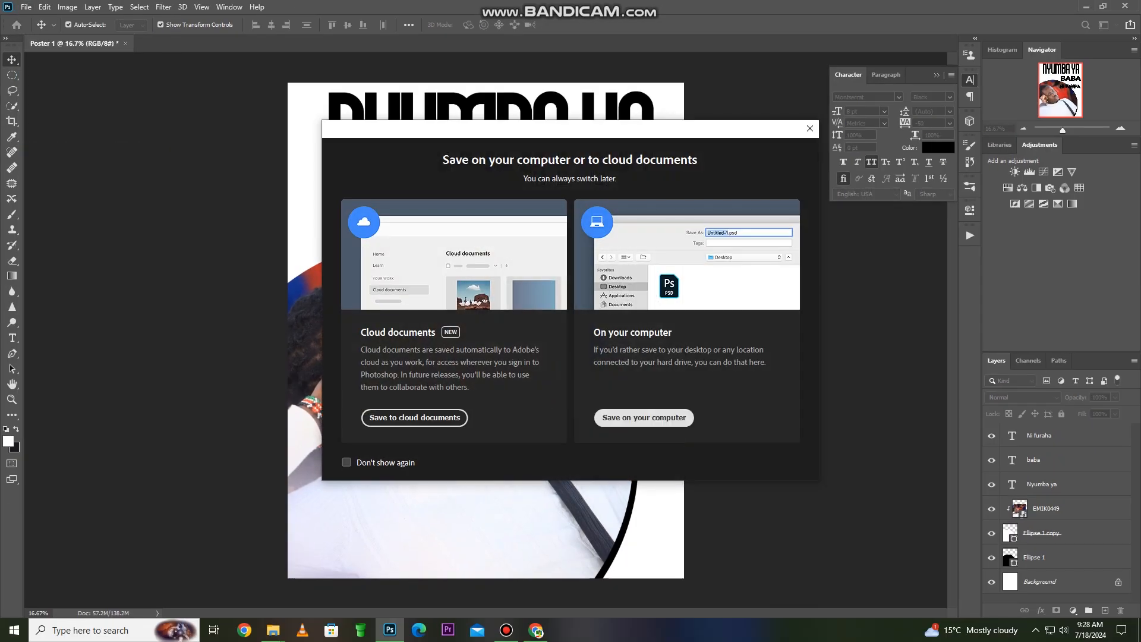
click(346, 462)
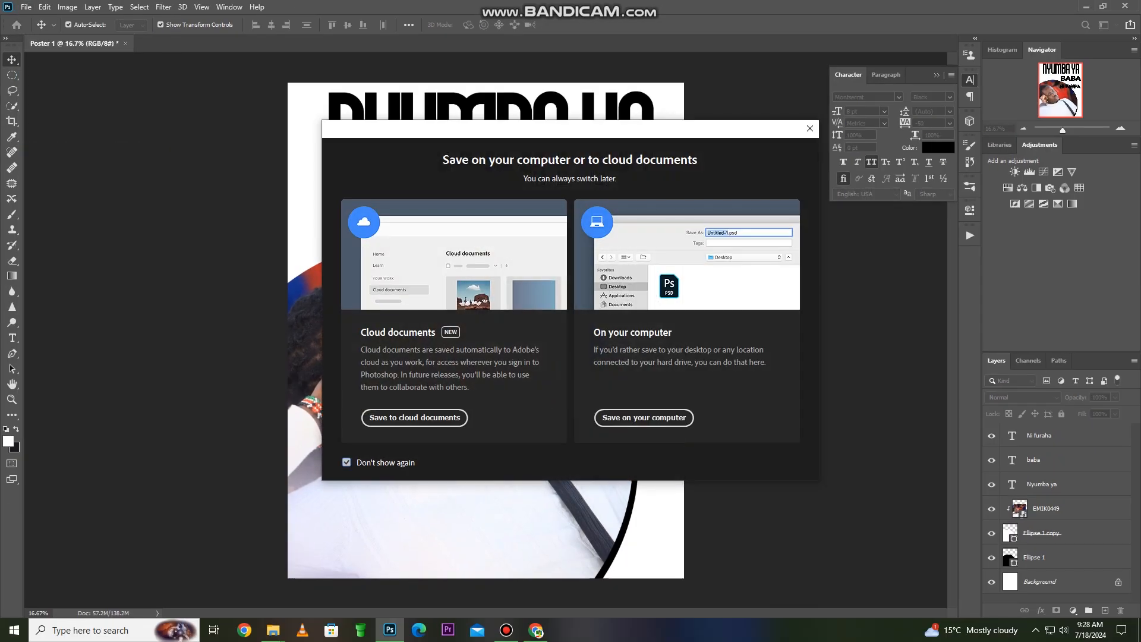
click(644, 417)
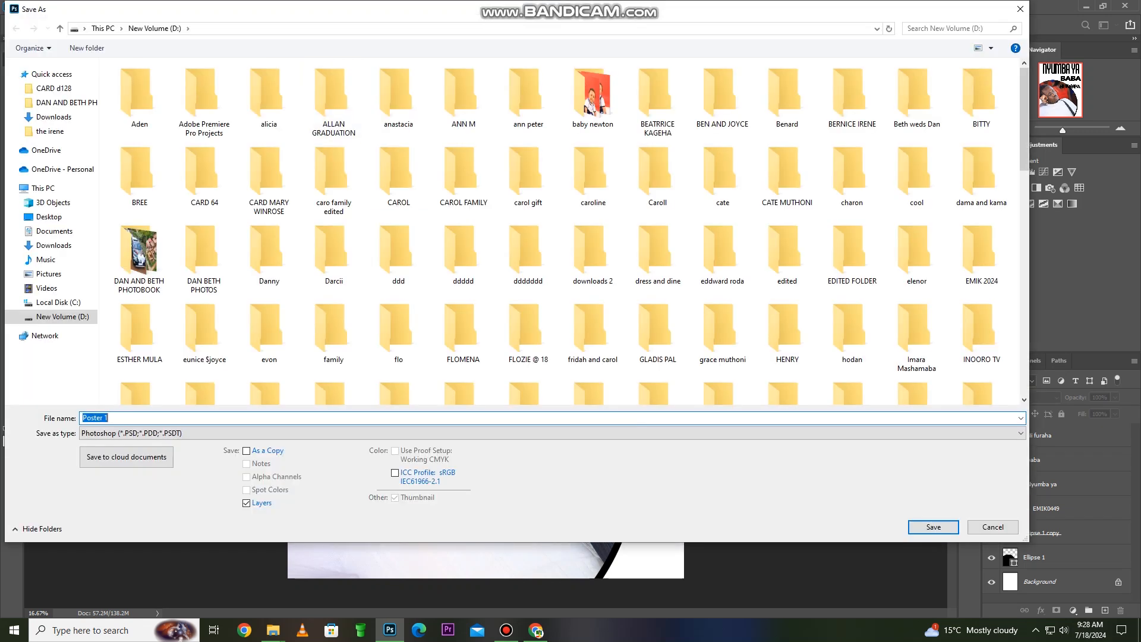
click(54, 245)
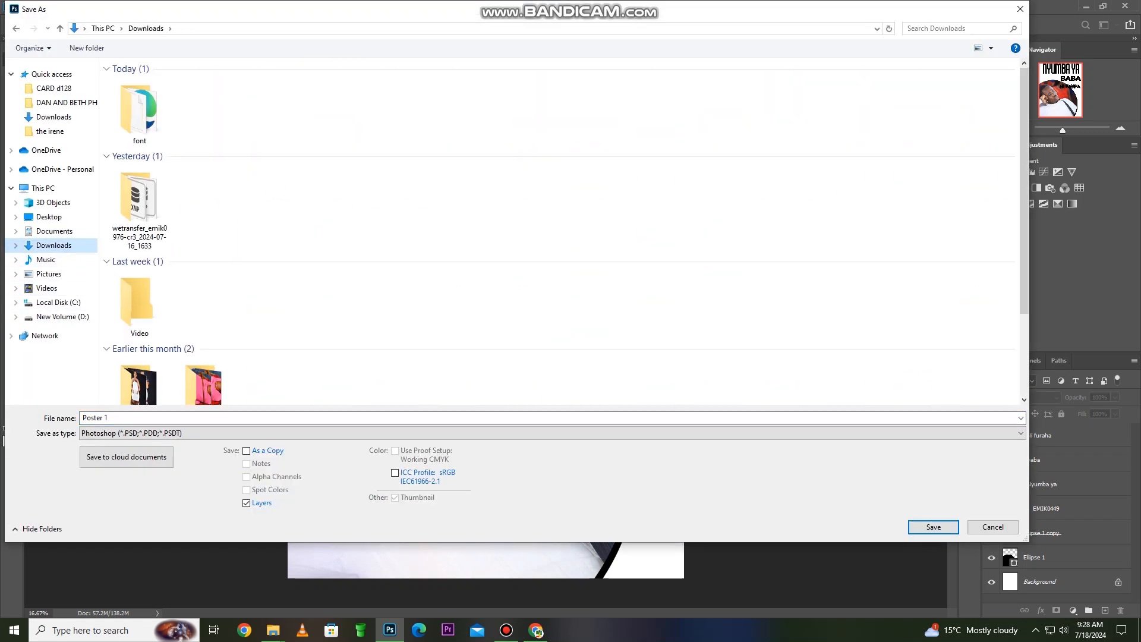
Save Poster 1 in JPEG format with Maximum quality 12 and the Progressive option.
click(249, 433)
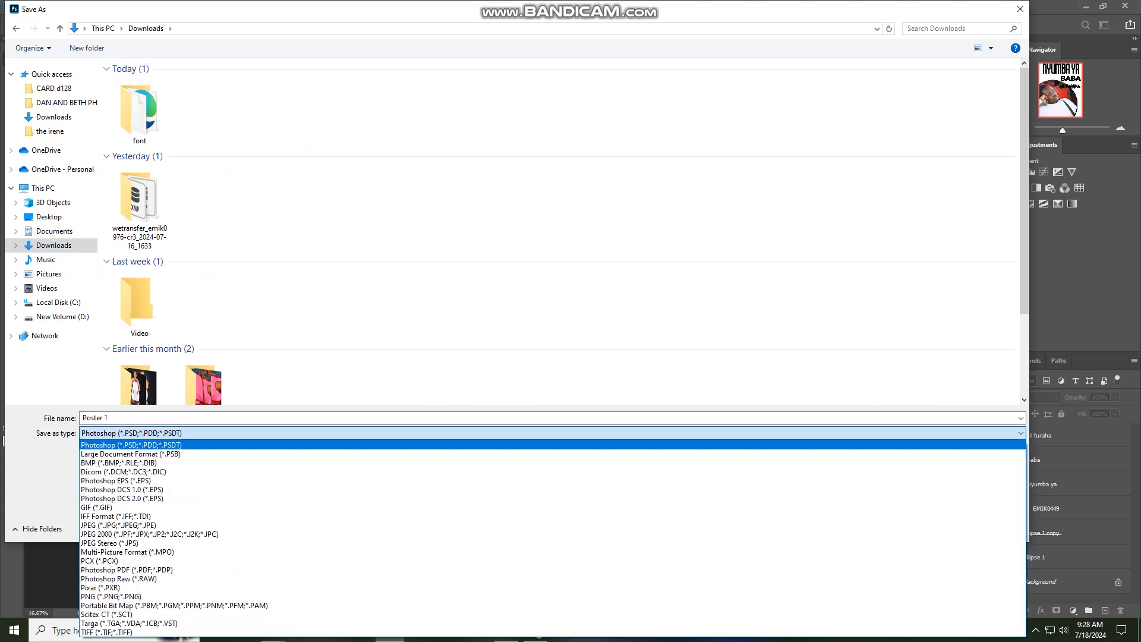
key(Return)
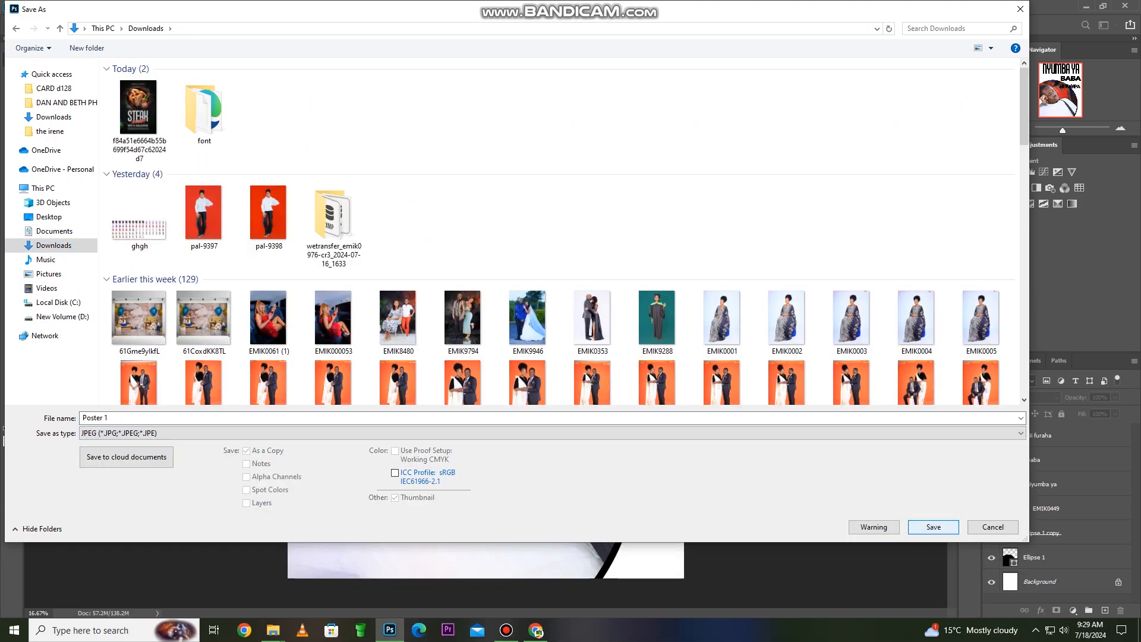
key(Return)
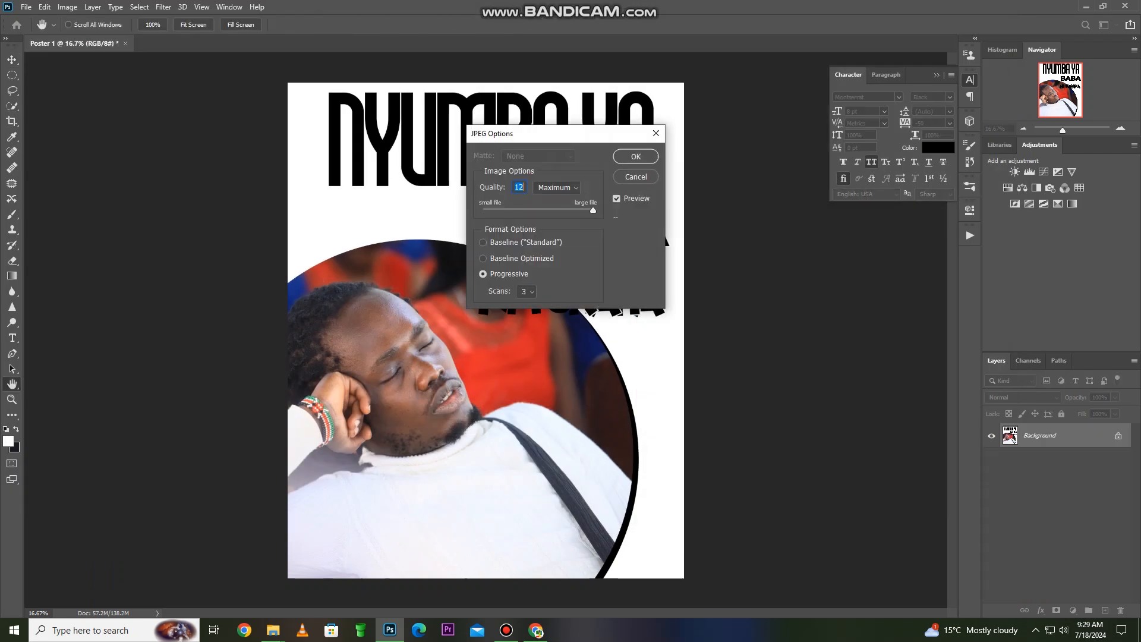
key(Return)
mouse_move(273, 630)
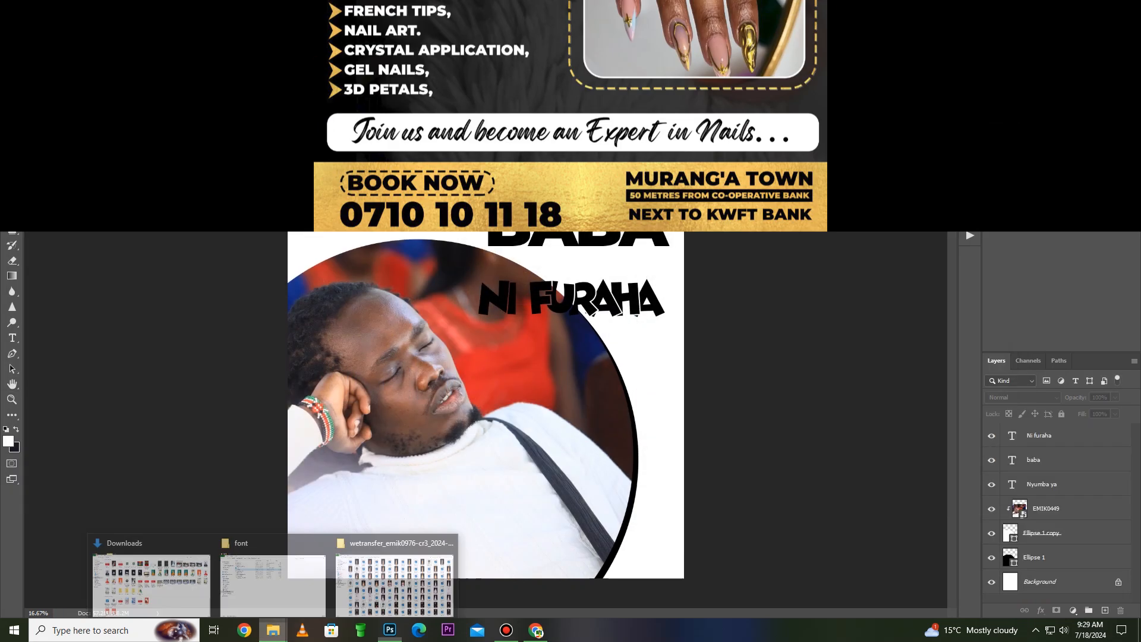